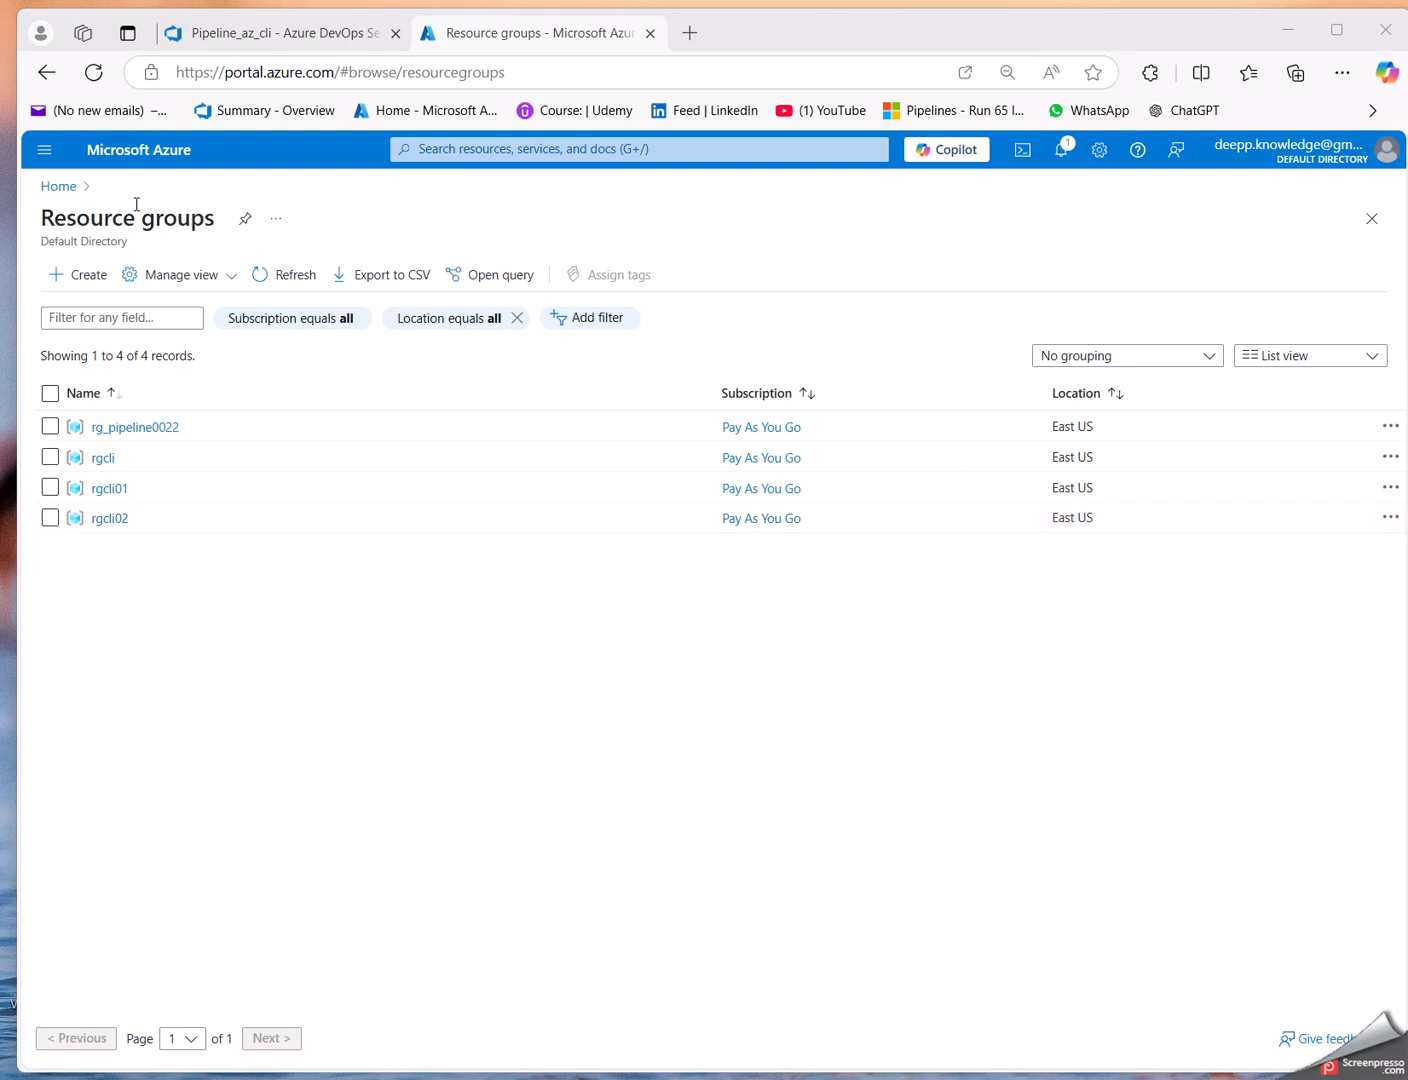
Step: Switch to Azure DevOps and open the service connections in the demo project's settings
click(526, 815)
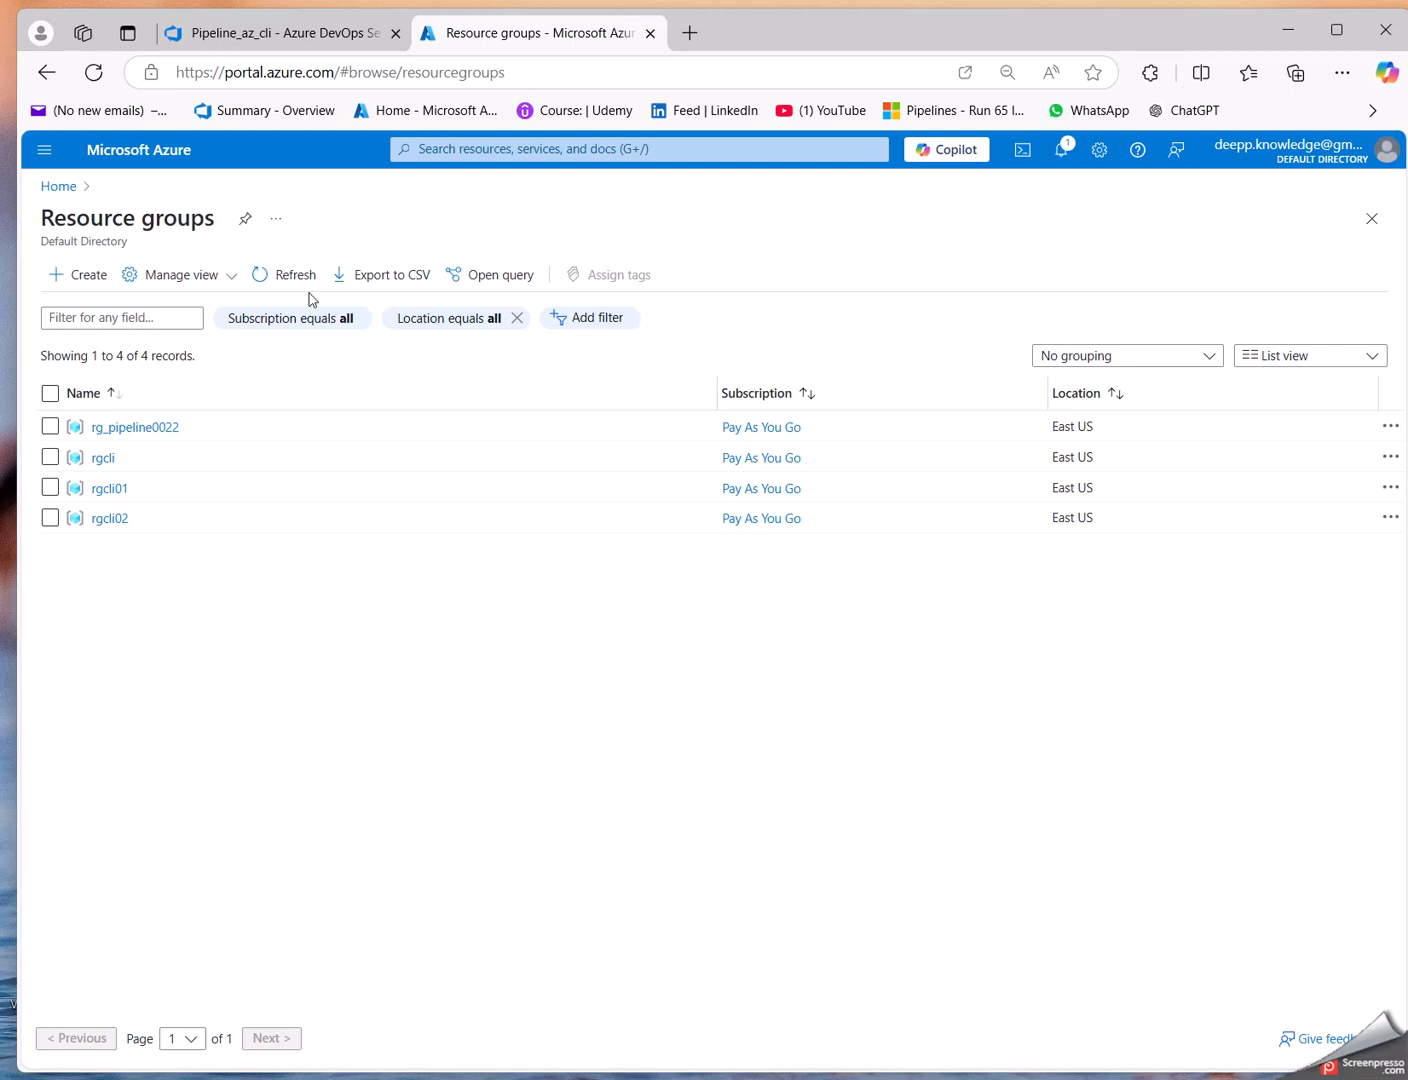
click(253, 40)
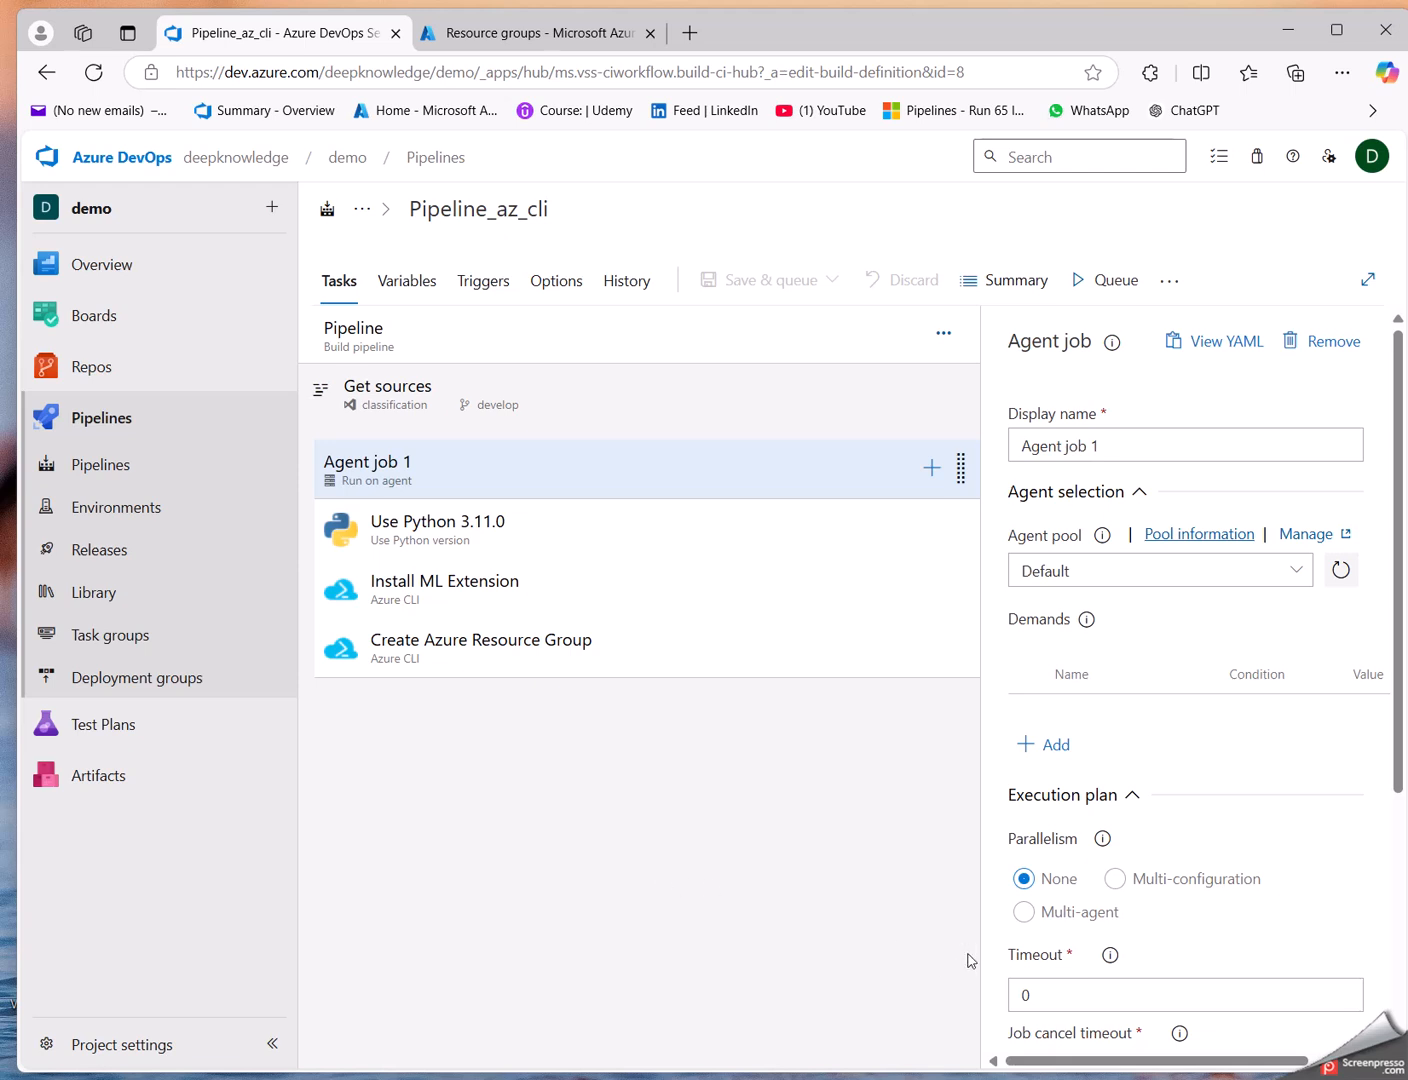
click(130, 1044)
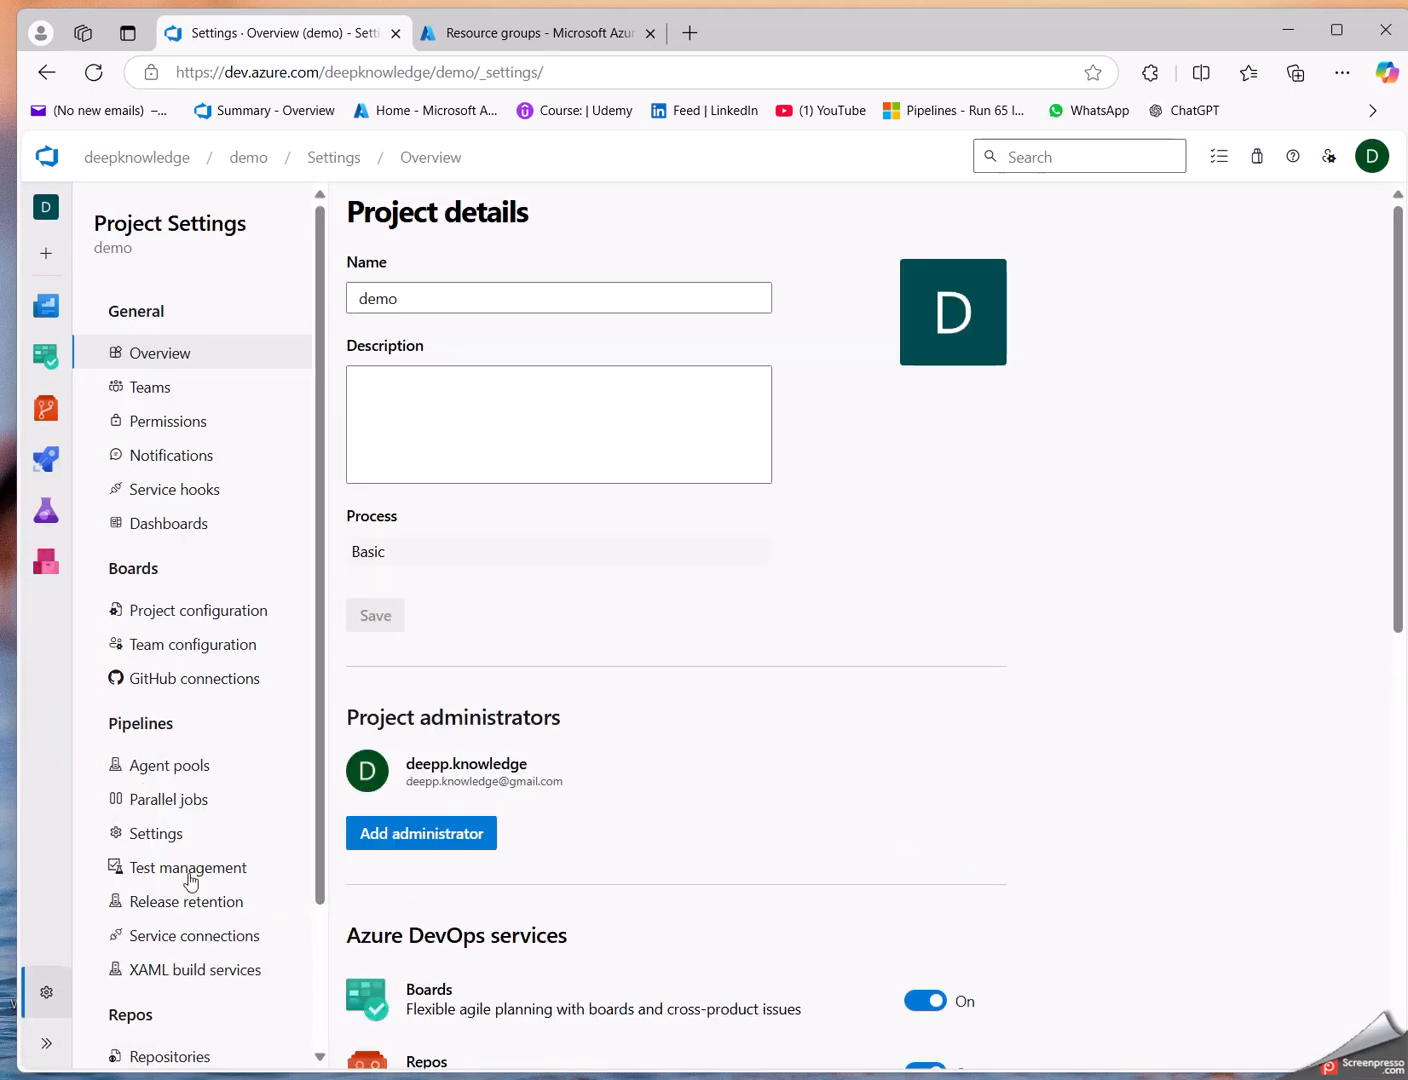
scroll(196, 846, down, 2)
click(200, 760)
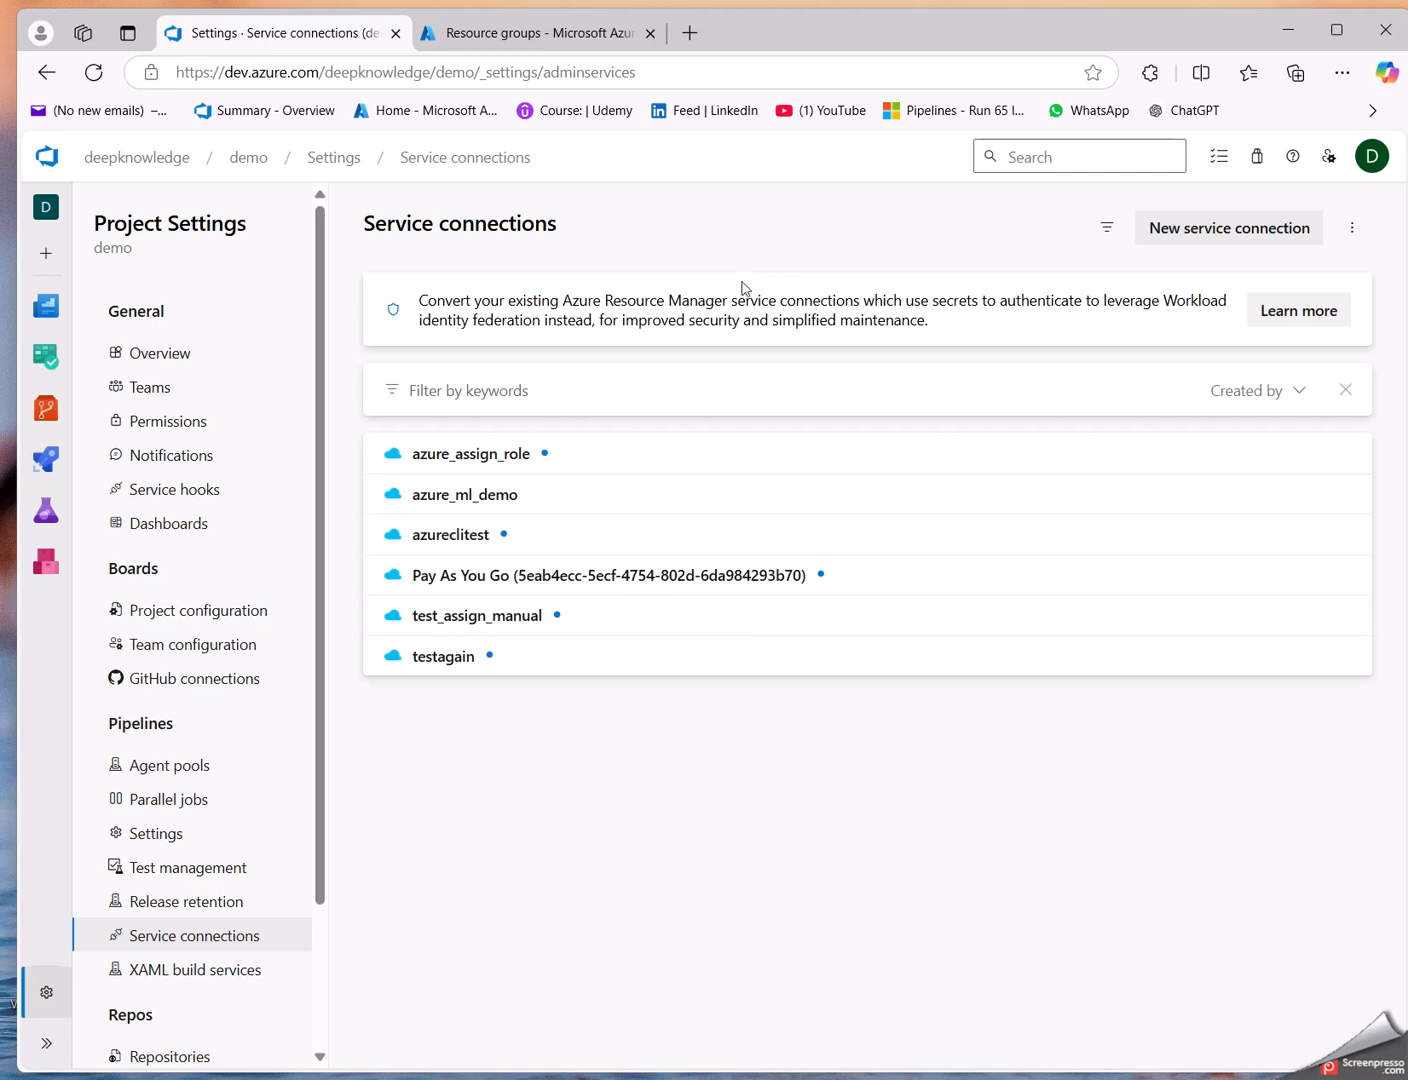
Step: Start a new Azure Resource Manager service connection with Service principal (automatic) authentication
click(1347, 391)
click(1344, 385)
click(1201, 236)
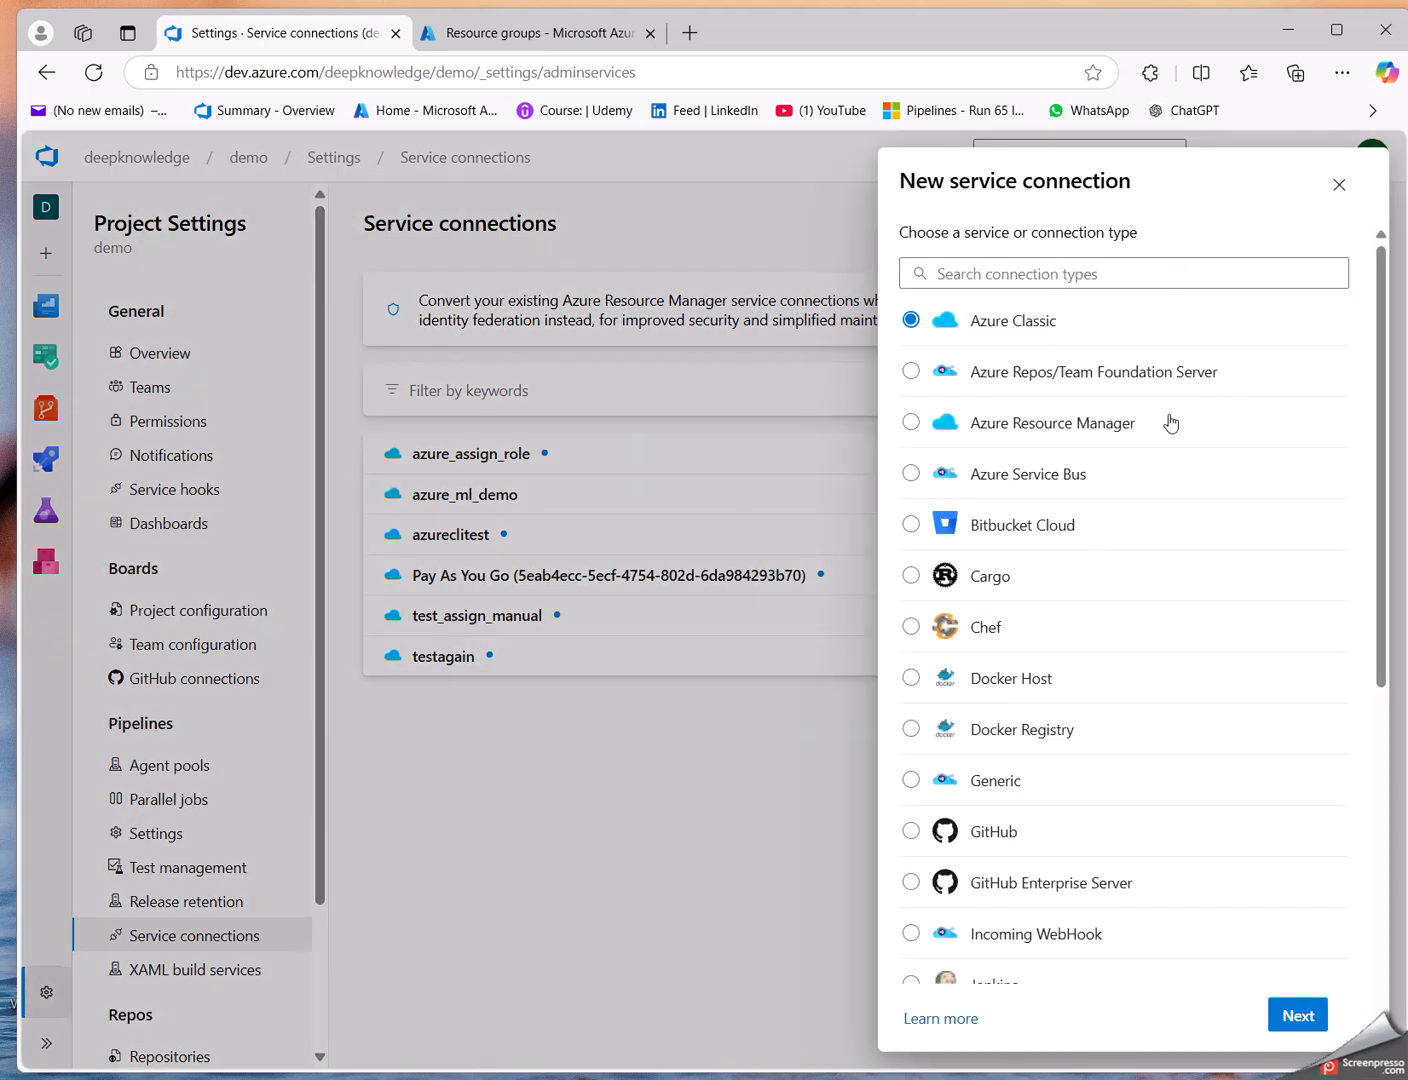
click(1008, 424)
click(1053, 432)
click(1298, 1015)
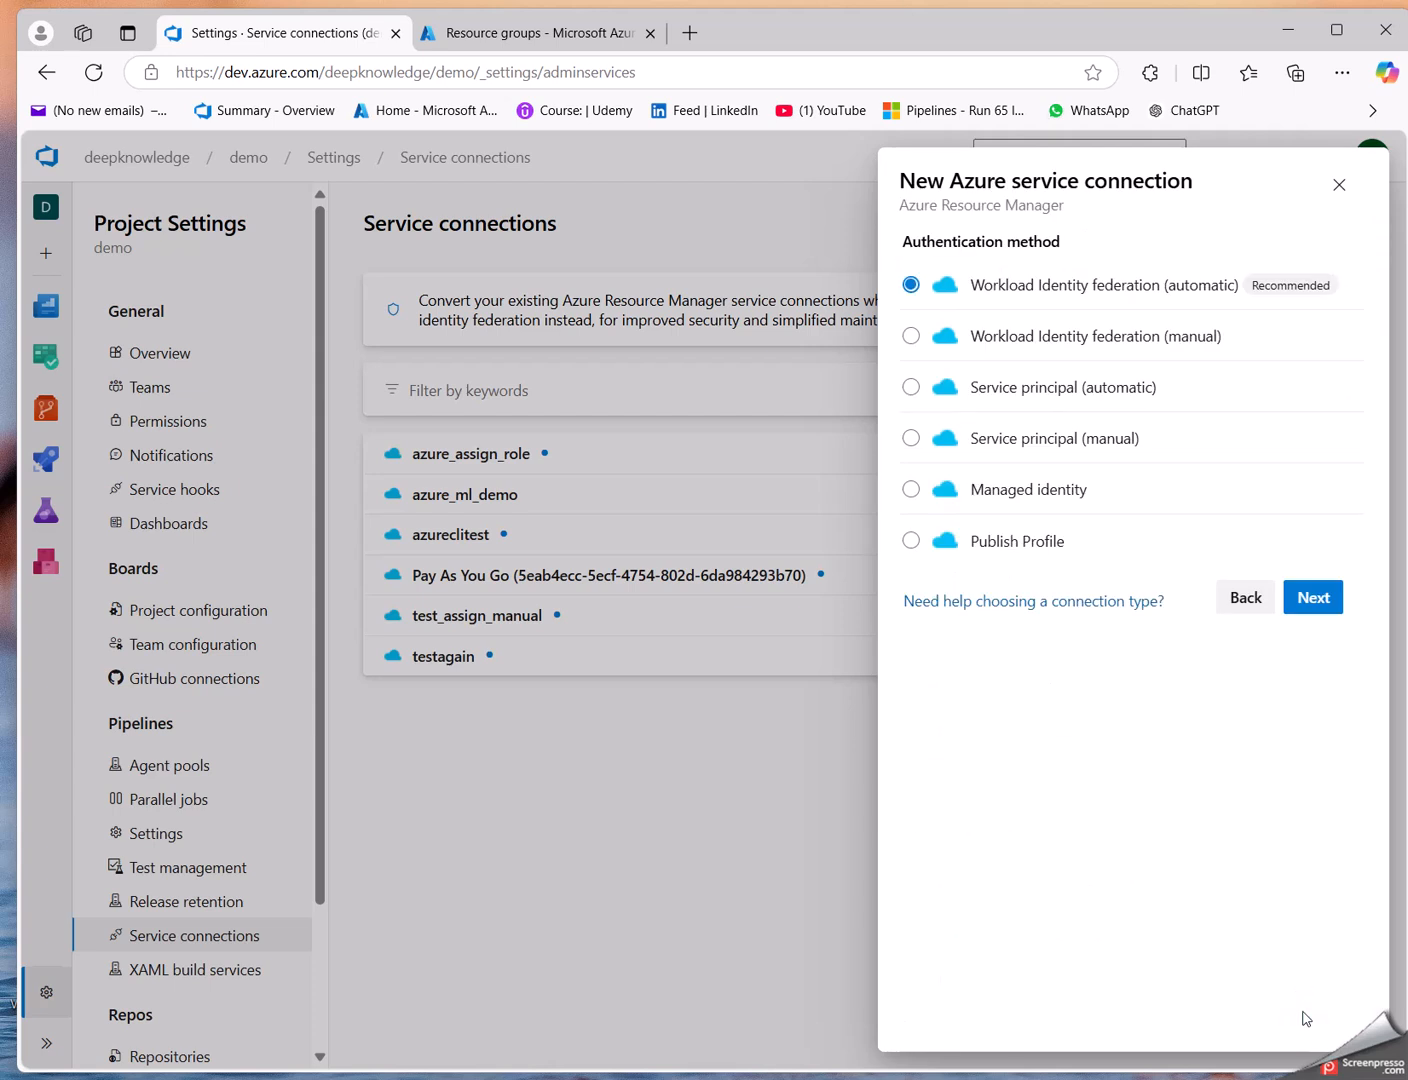
click(958, 389)
click(1313, 600)
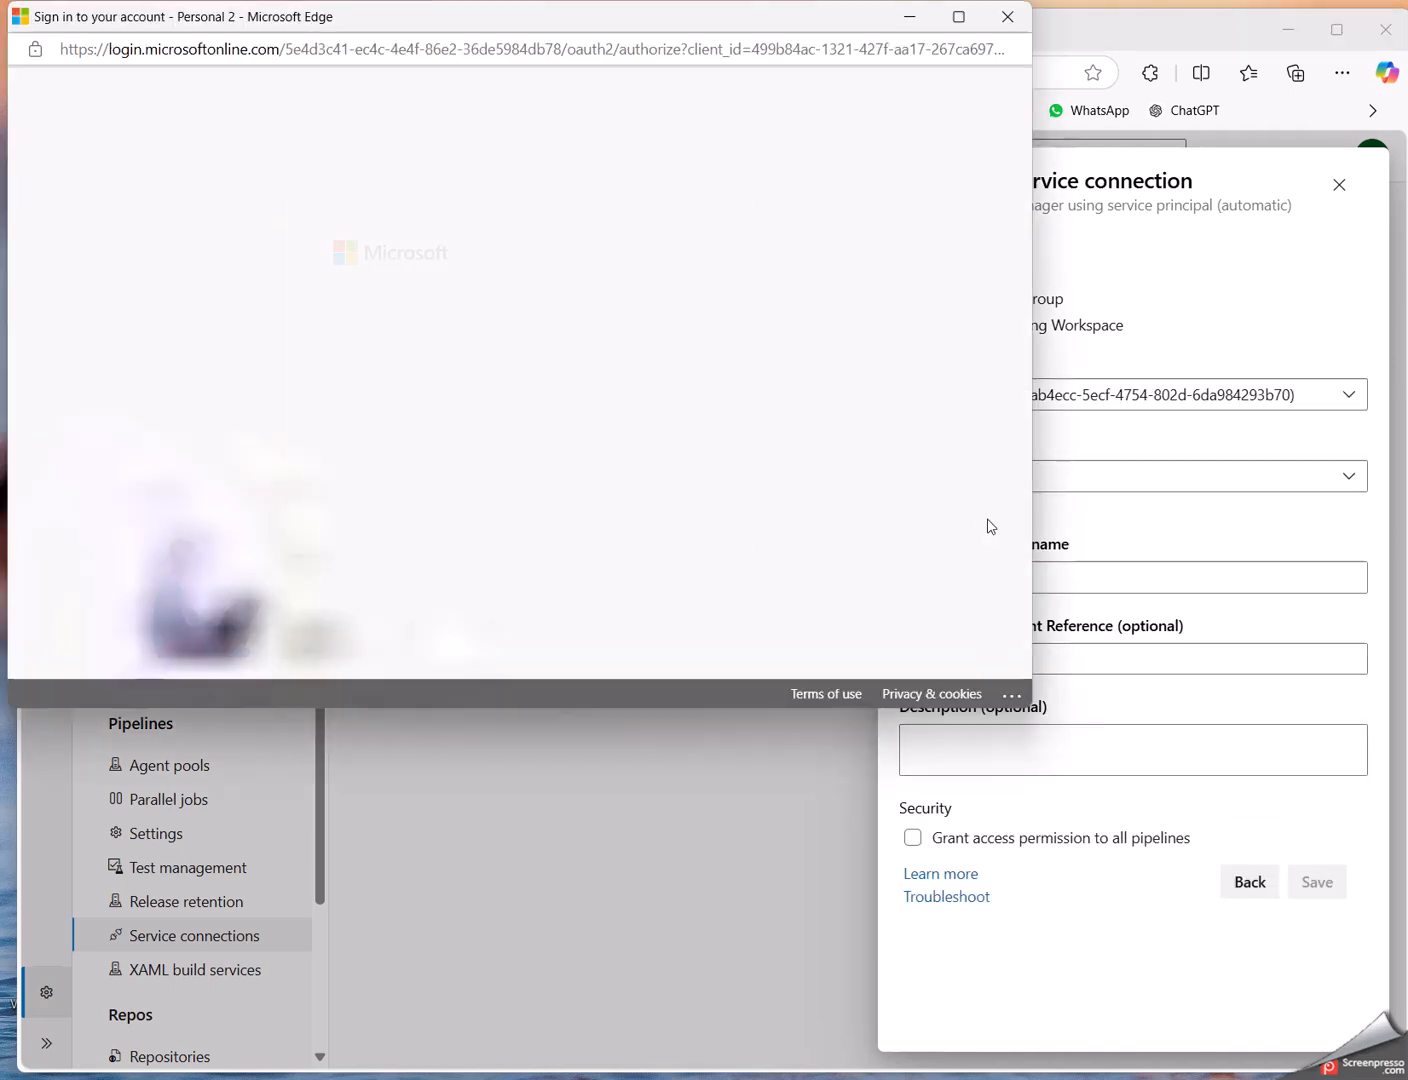
Step: Sign in to the Microsoft account with the saved account e-mail and the account password to authorize the connection
click(504, 284)
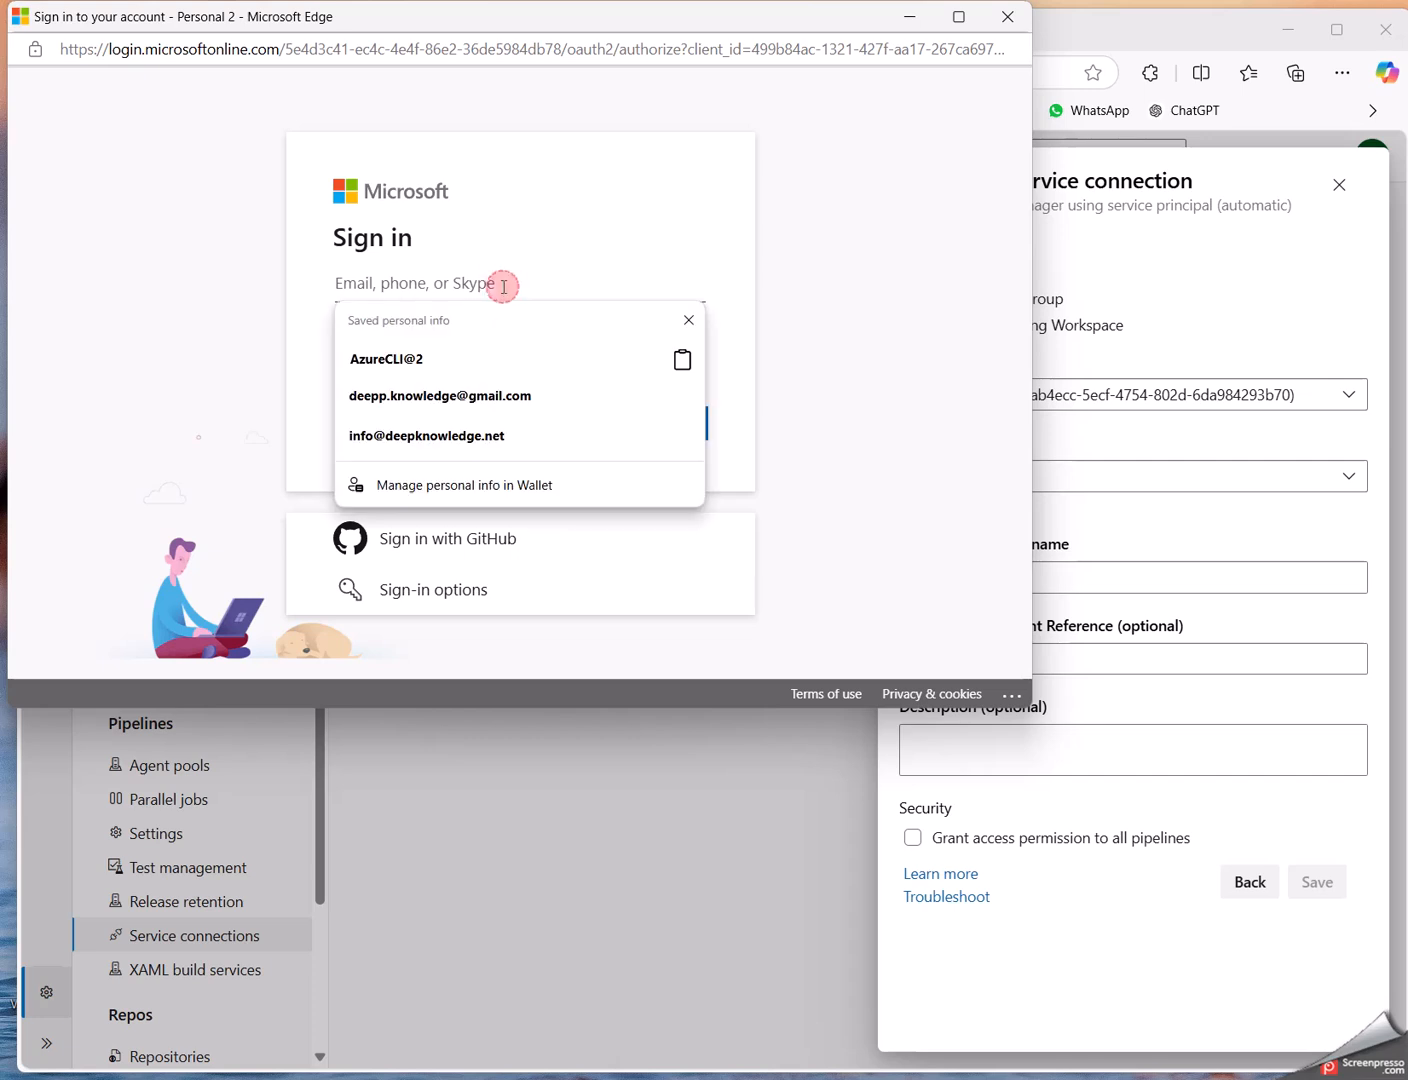
click(510, 401)
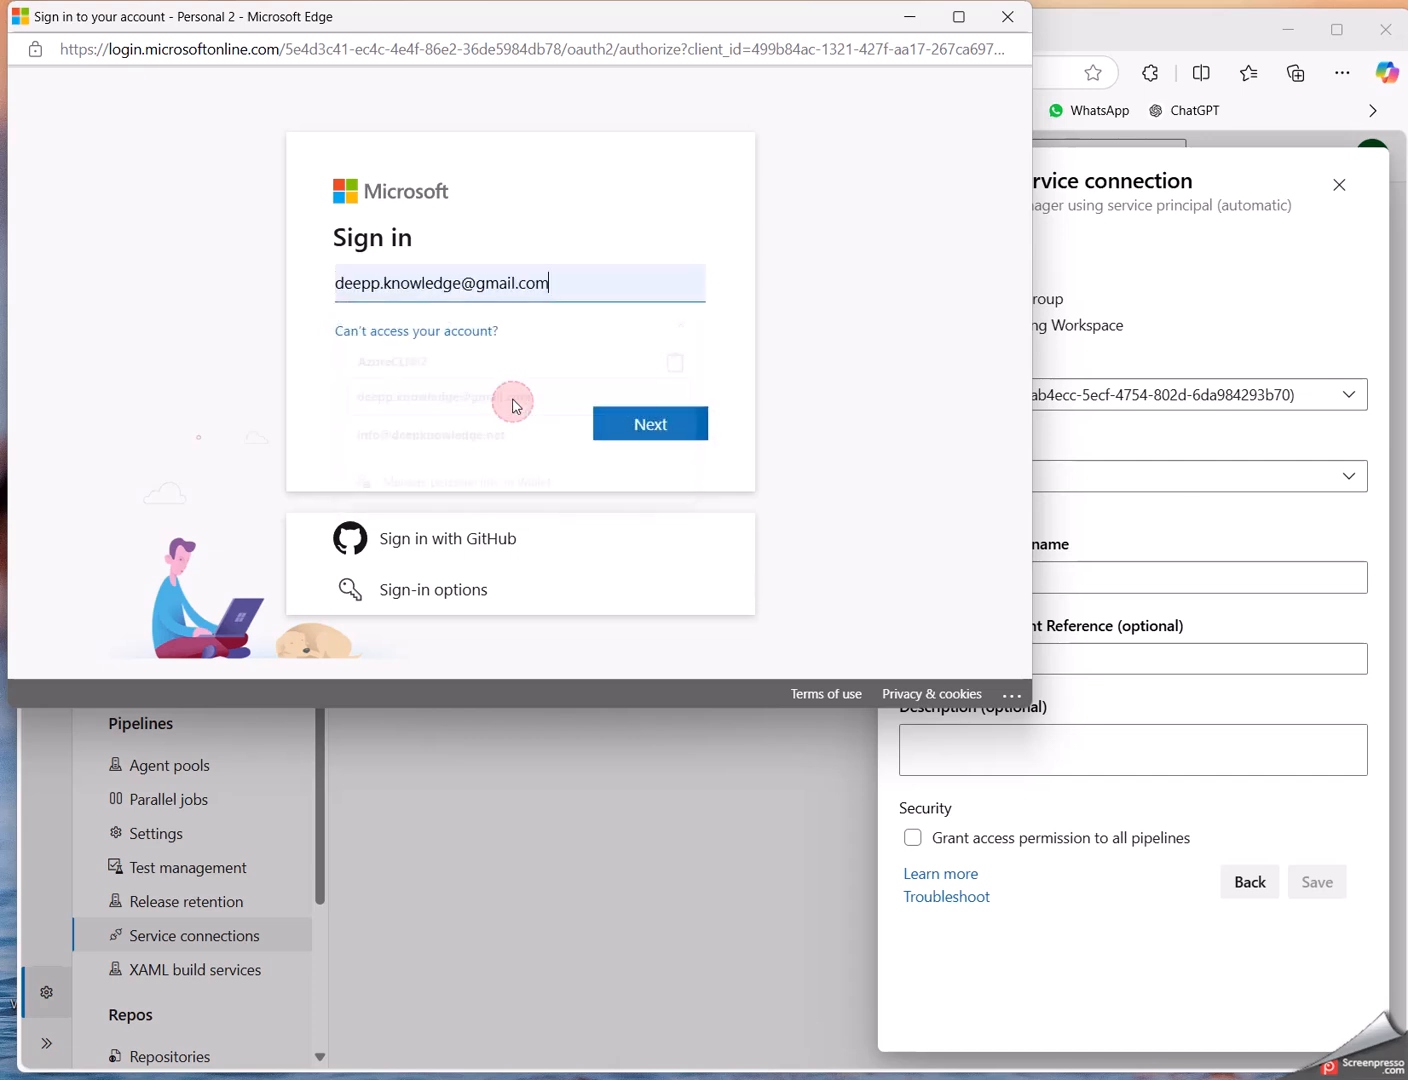
click(679, 424)
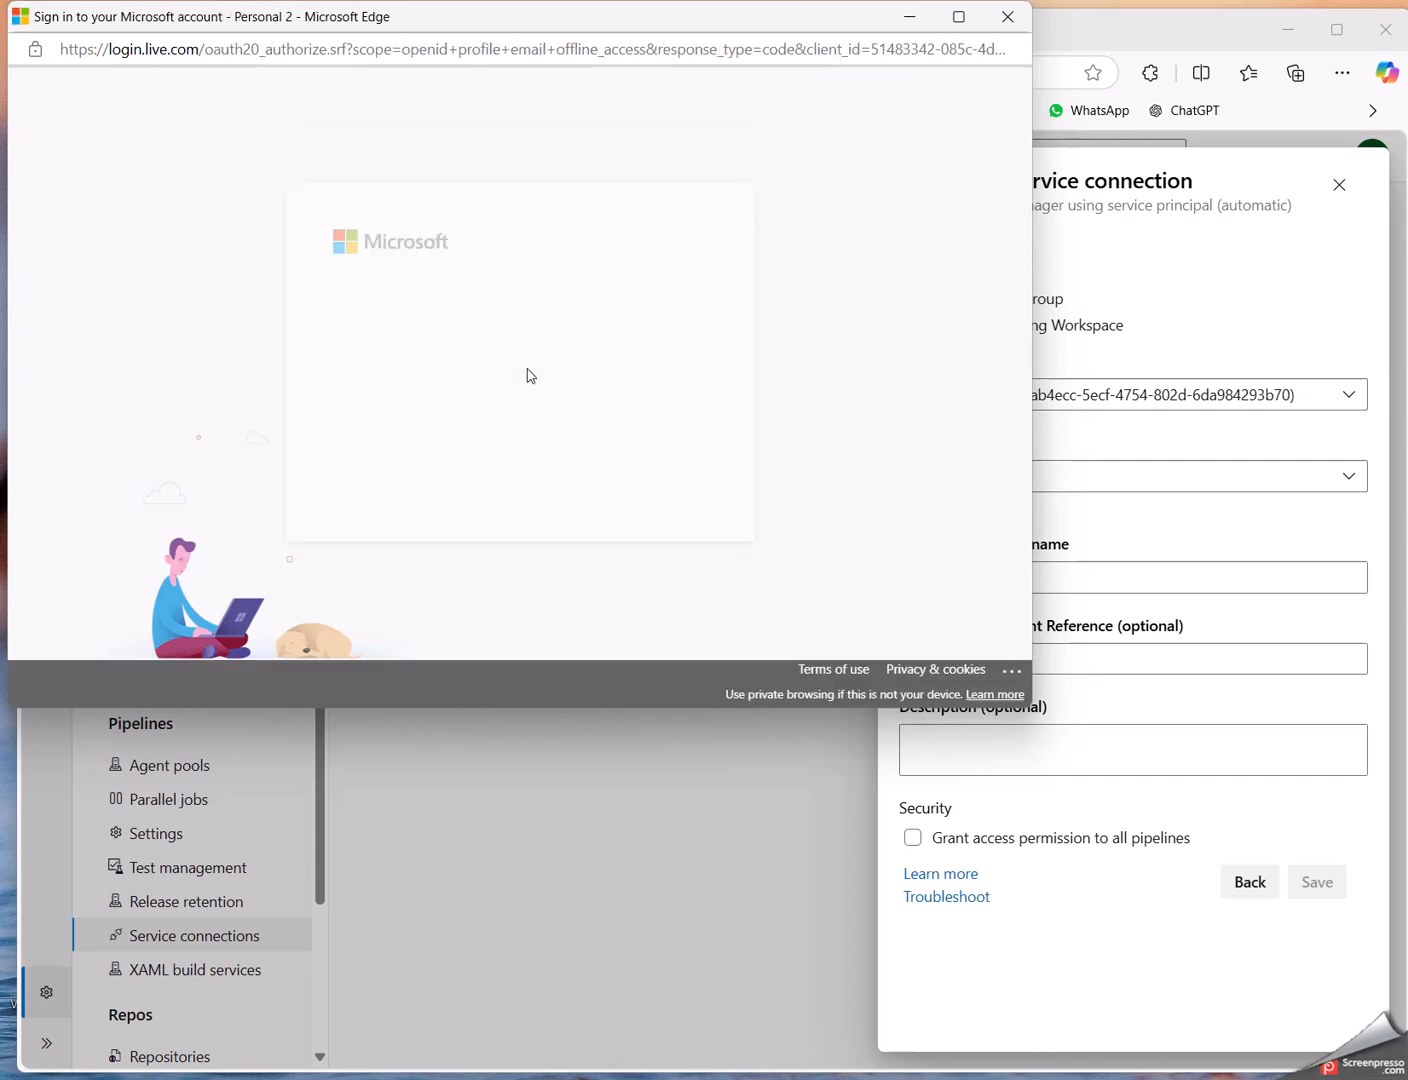
click(450, 343)
click(462, 412)
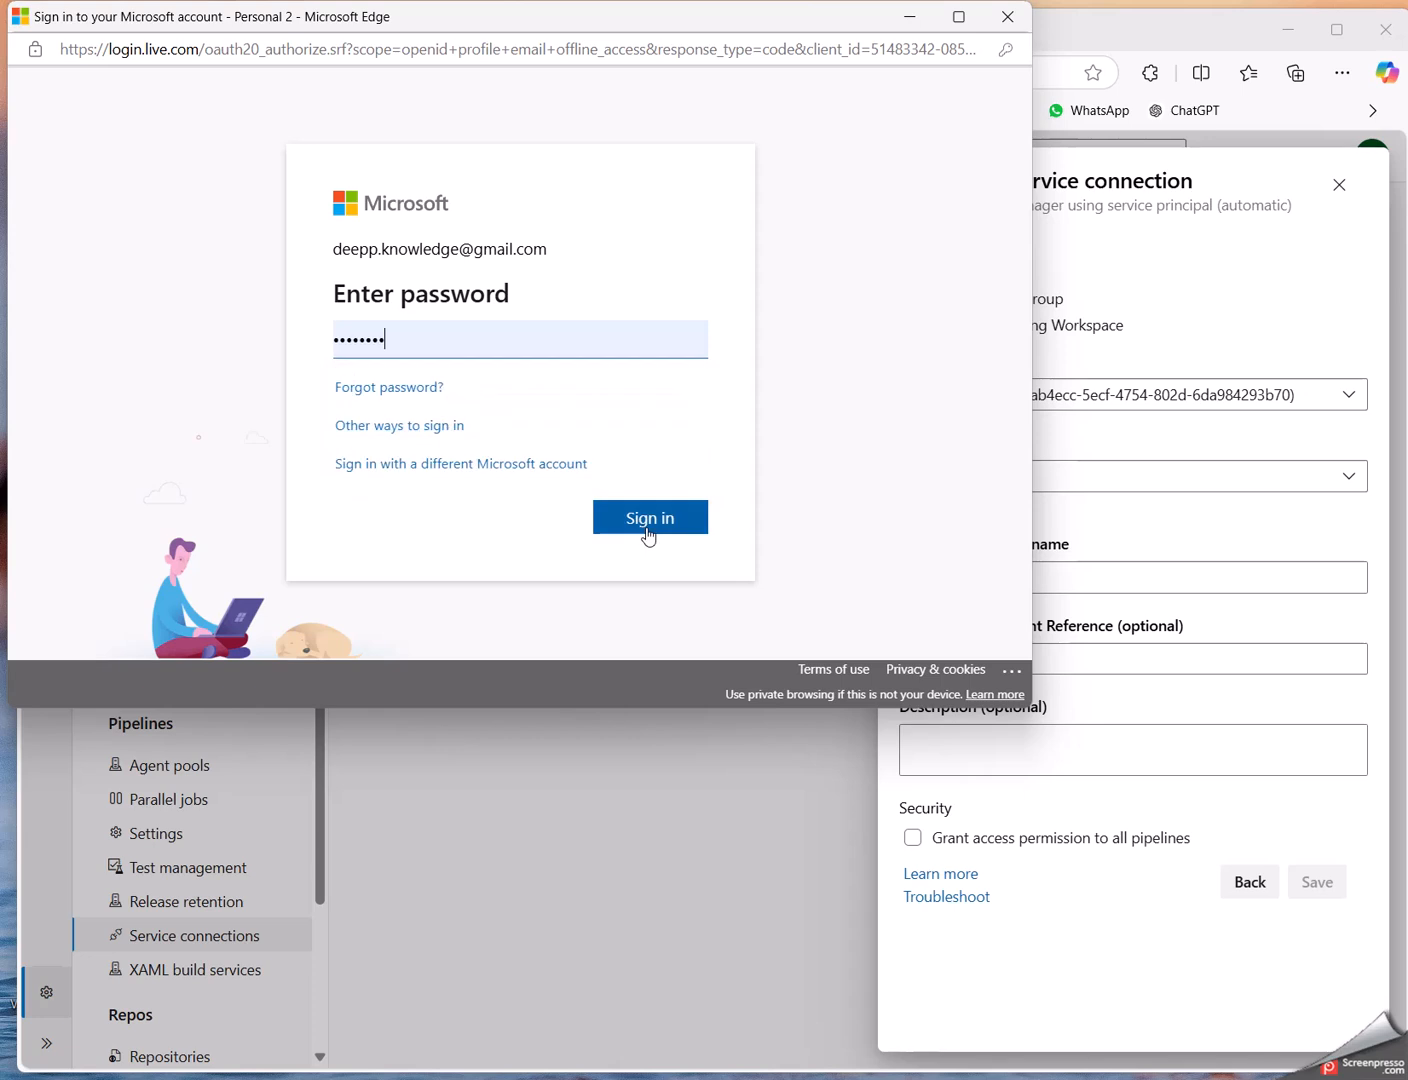
click(648, 522)
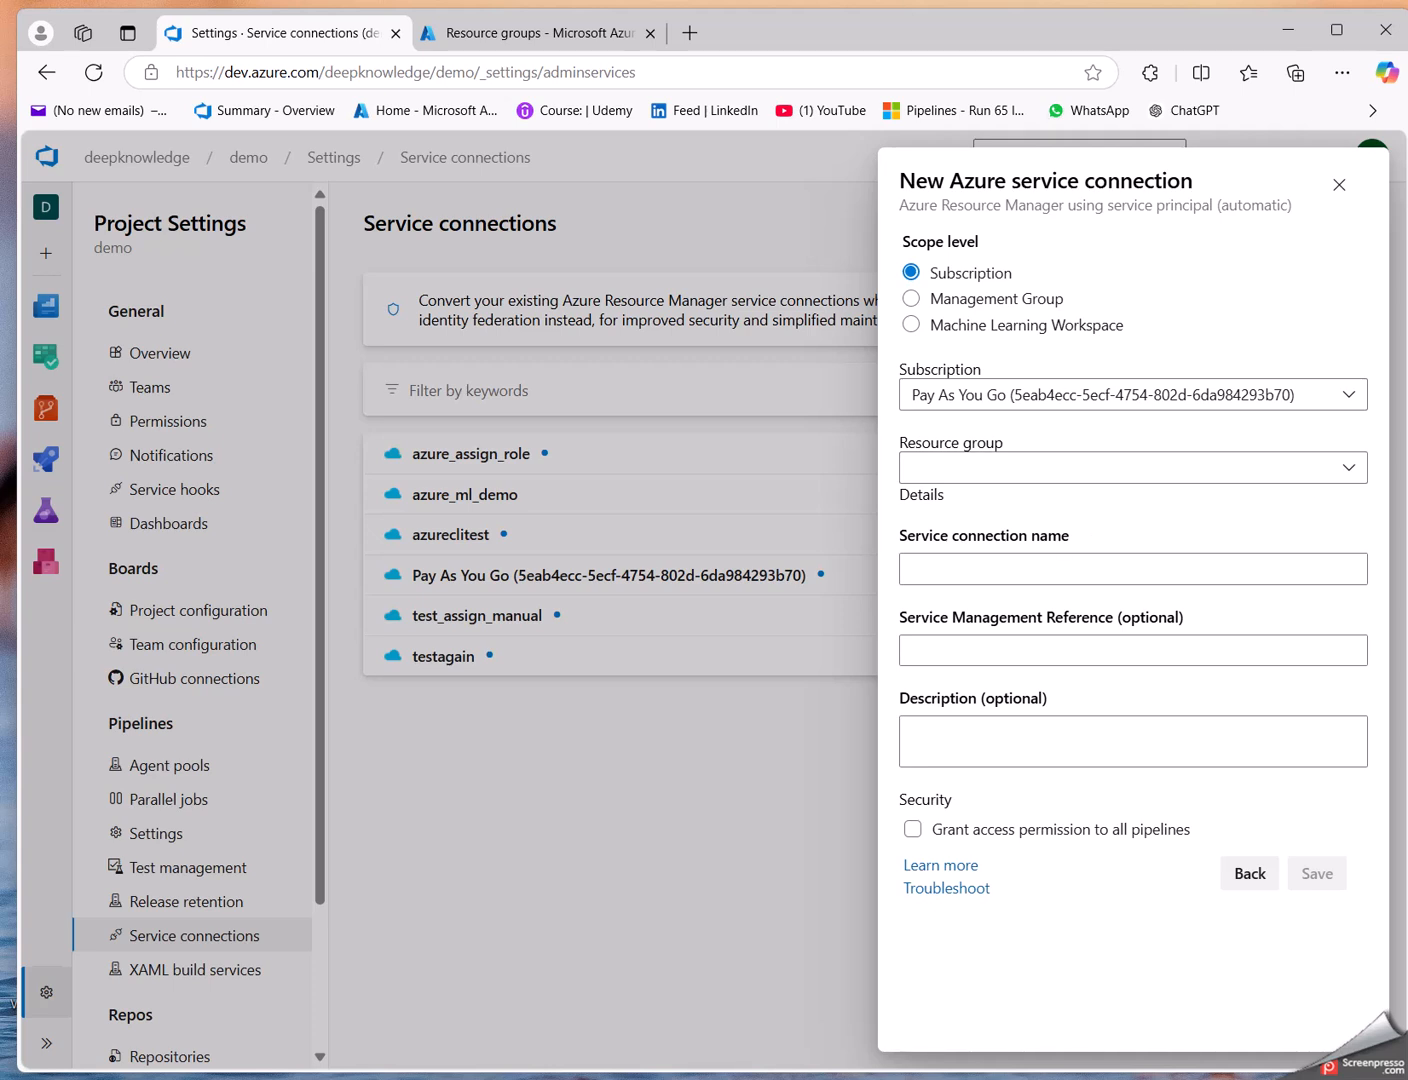
Step: Compare the resource group options with the Azure portal's list and set the connection's resource group to rgcli
click(1348, 468)
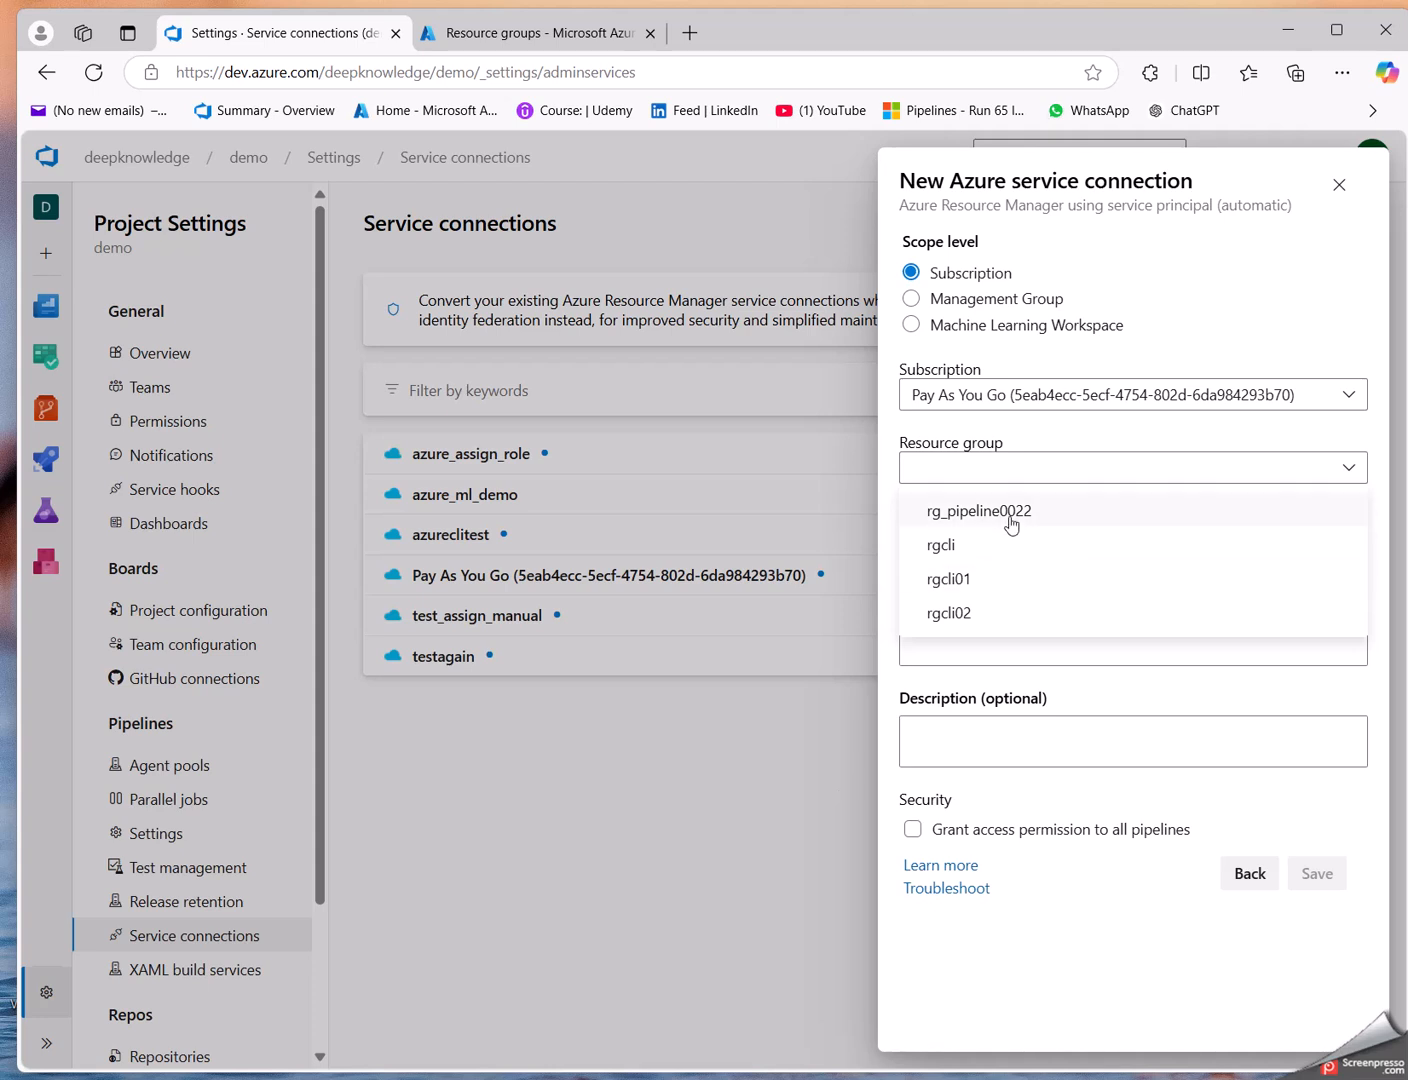
click(548, 40)
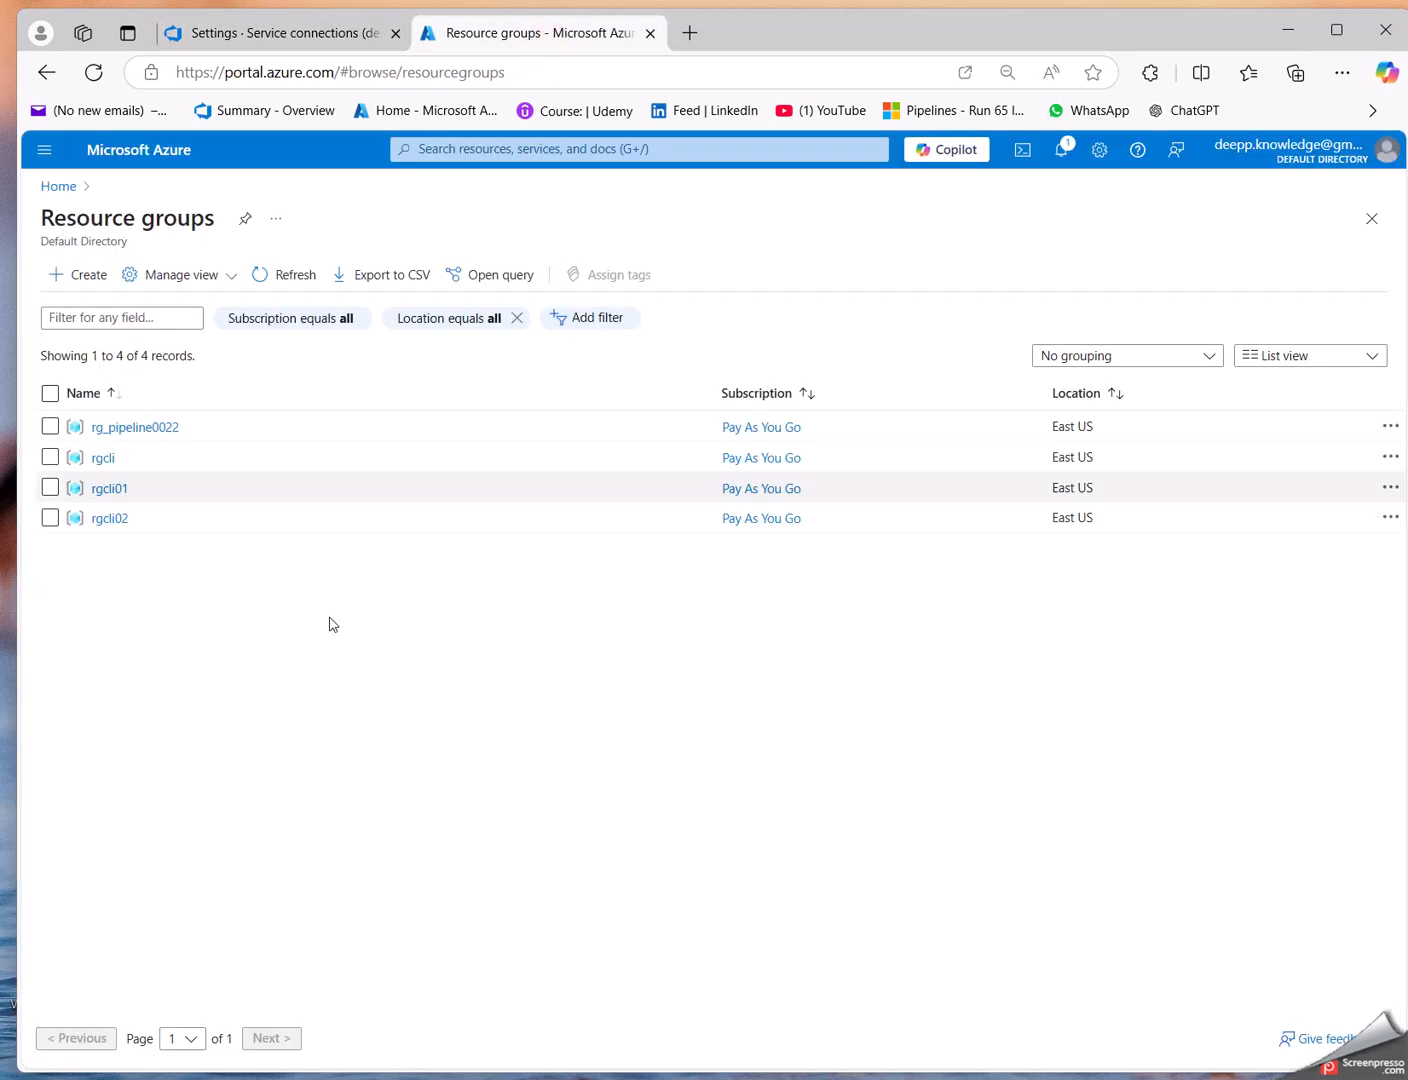
drag(189, 559, 135, 420)
click(264, 607)
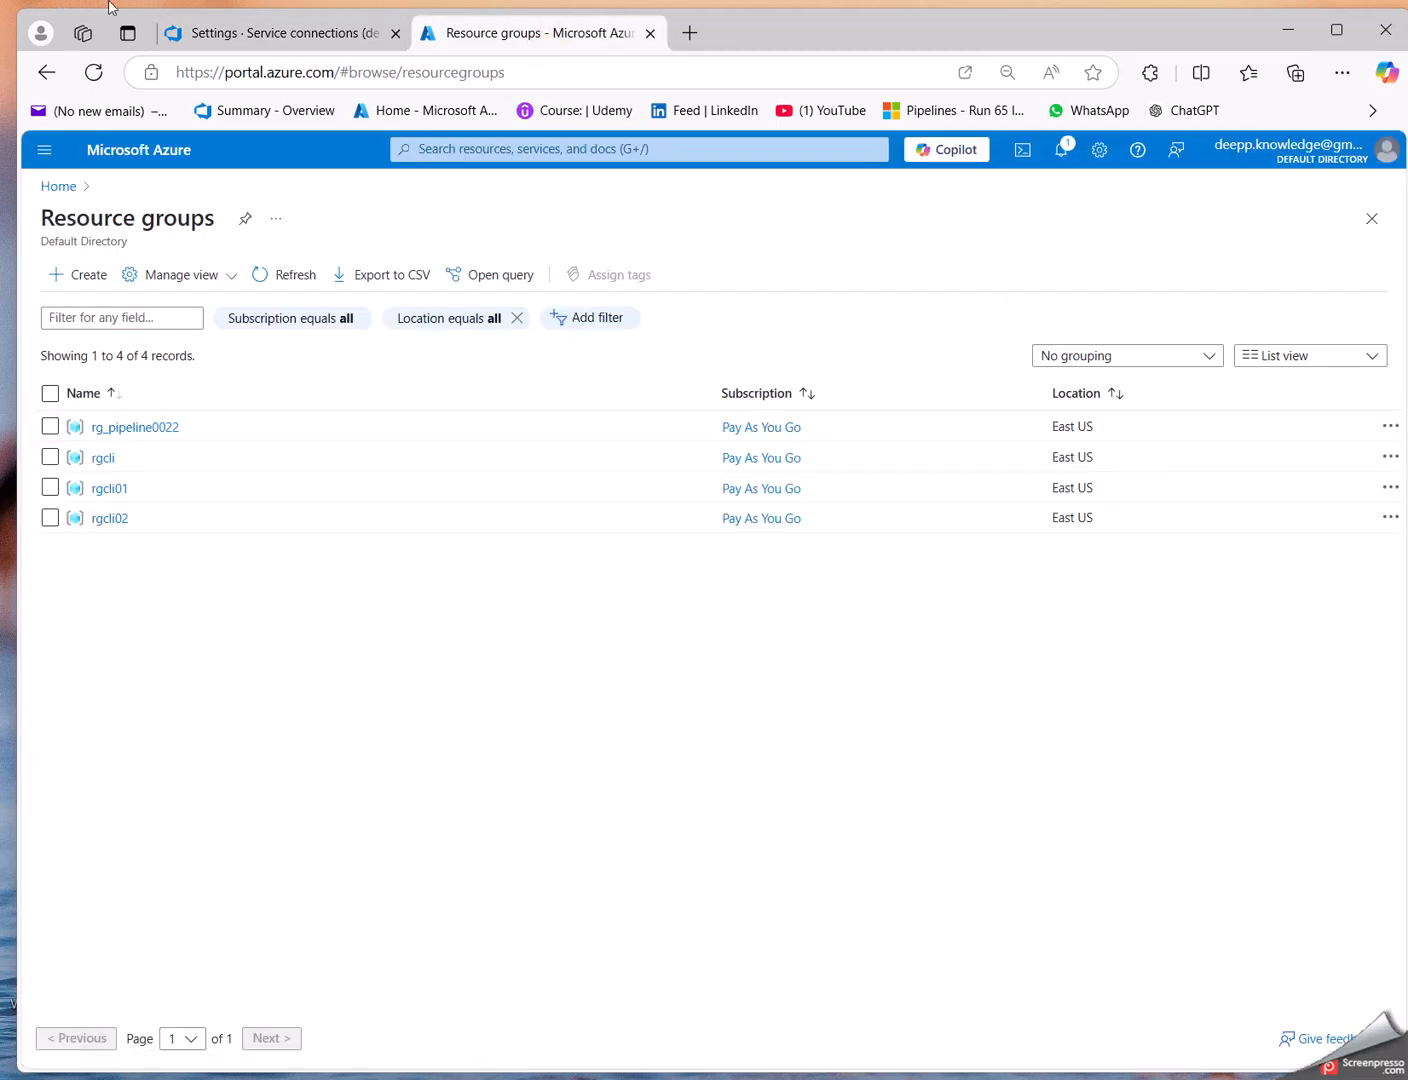
click(252, 30)
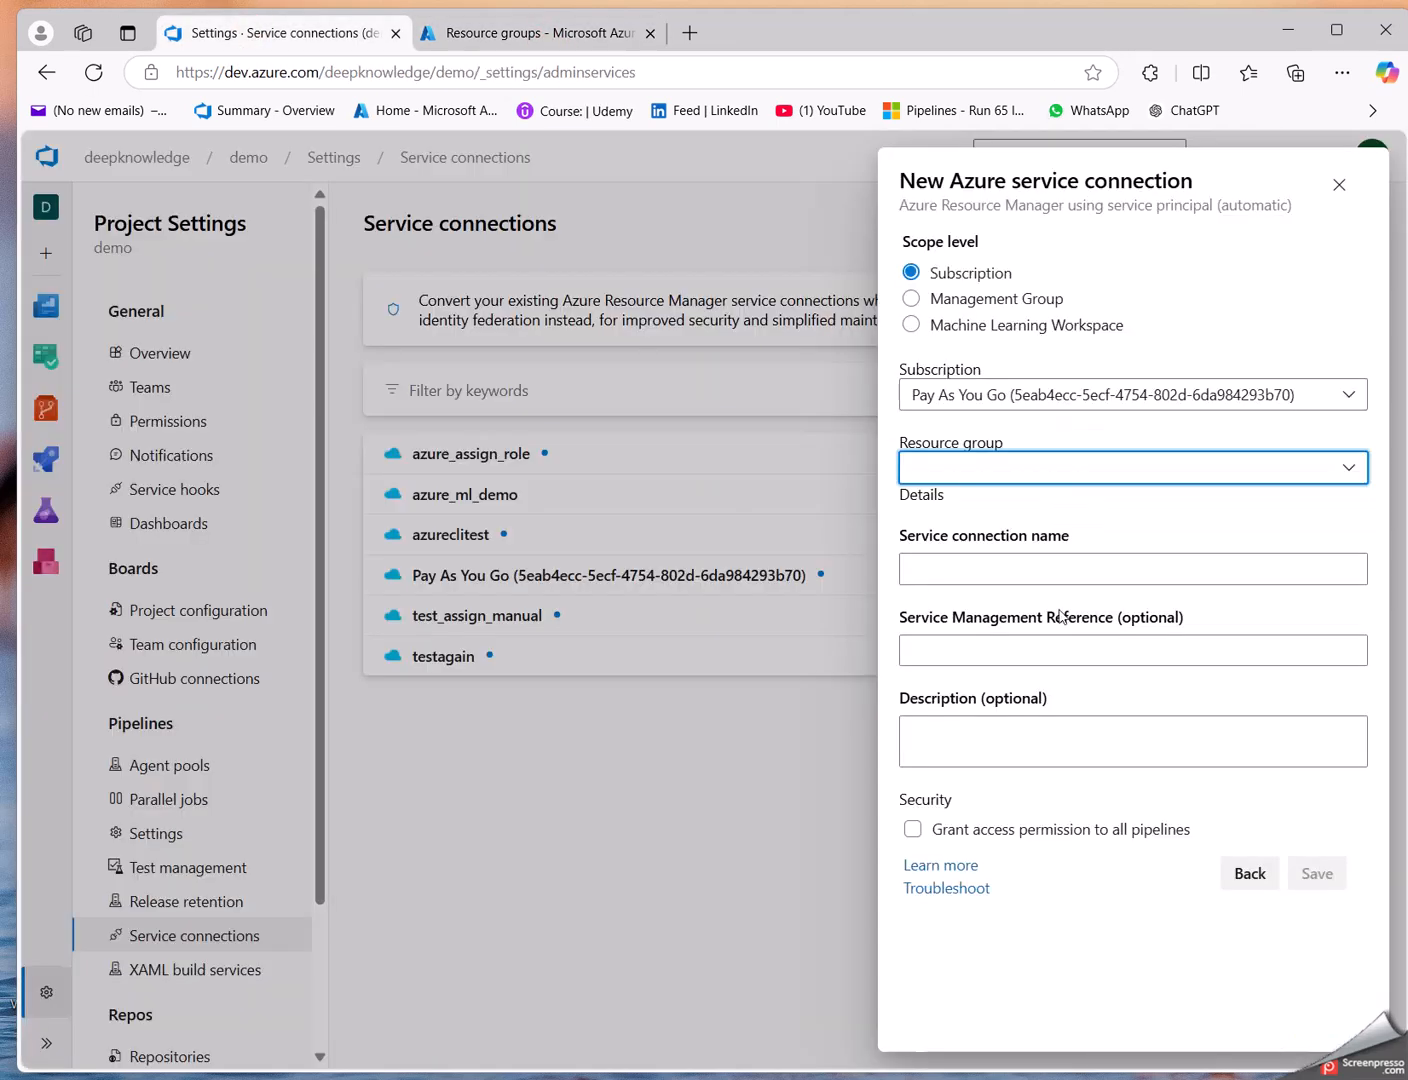
click(1065, 486)
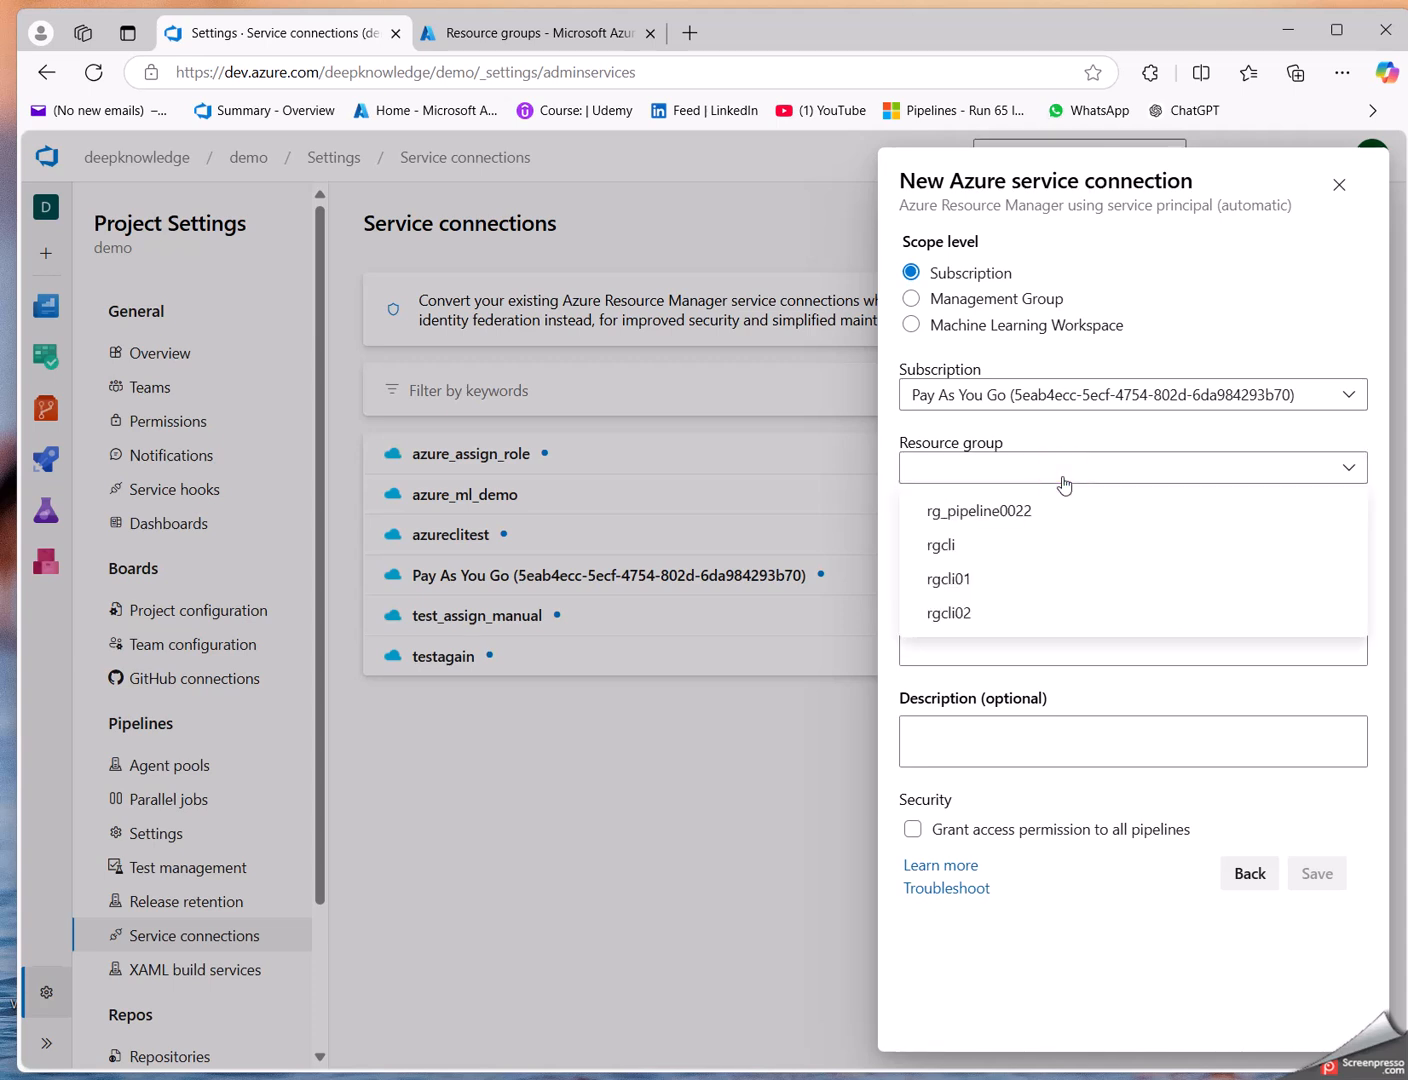
click(945, 544)
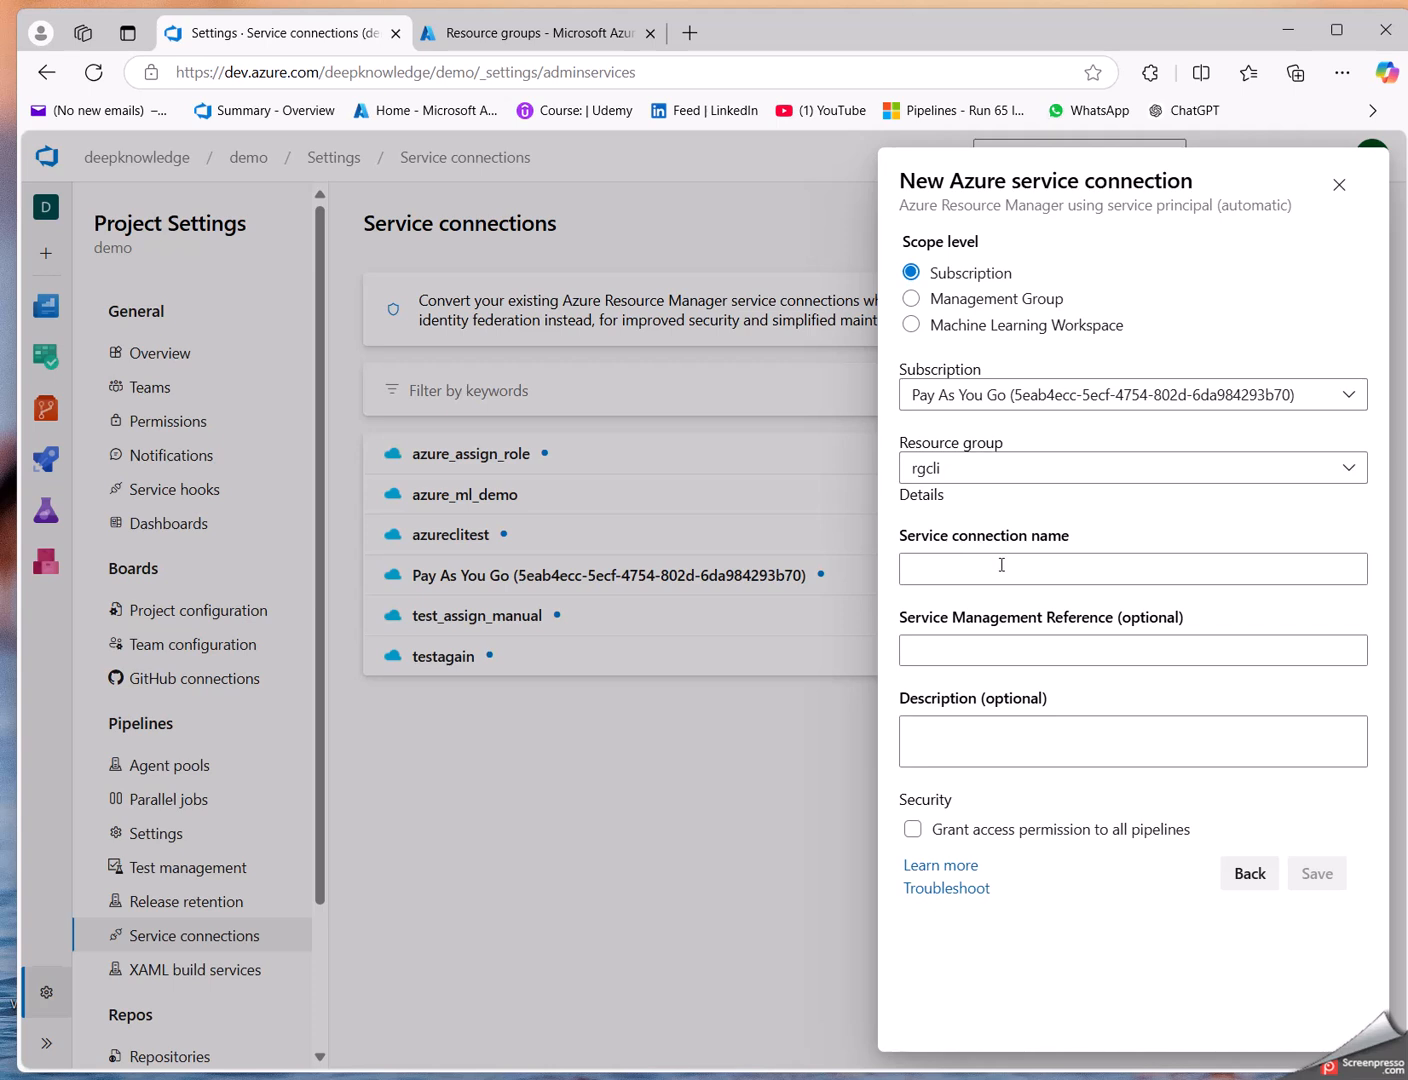
Step: Name the service connection azure_conn_pipeline, grant access permission to all pipelines, and save it
click(1000, 566)
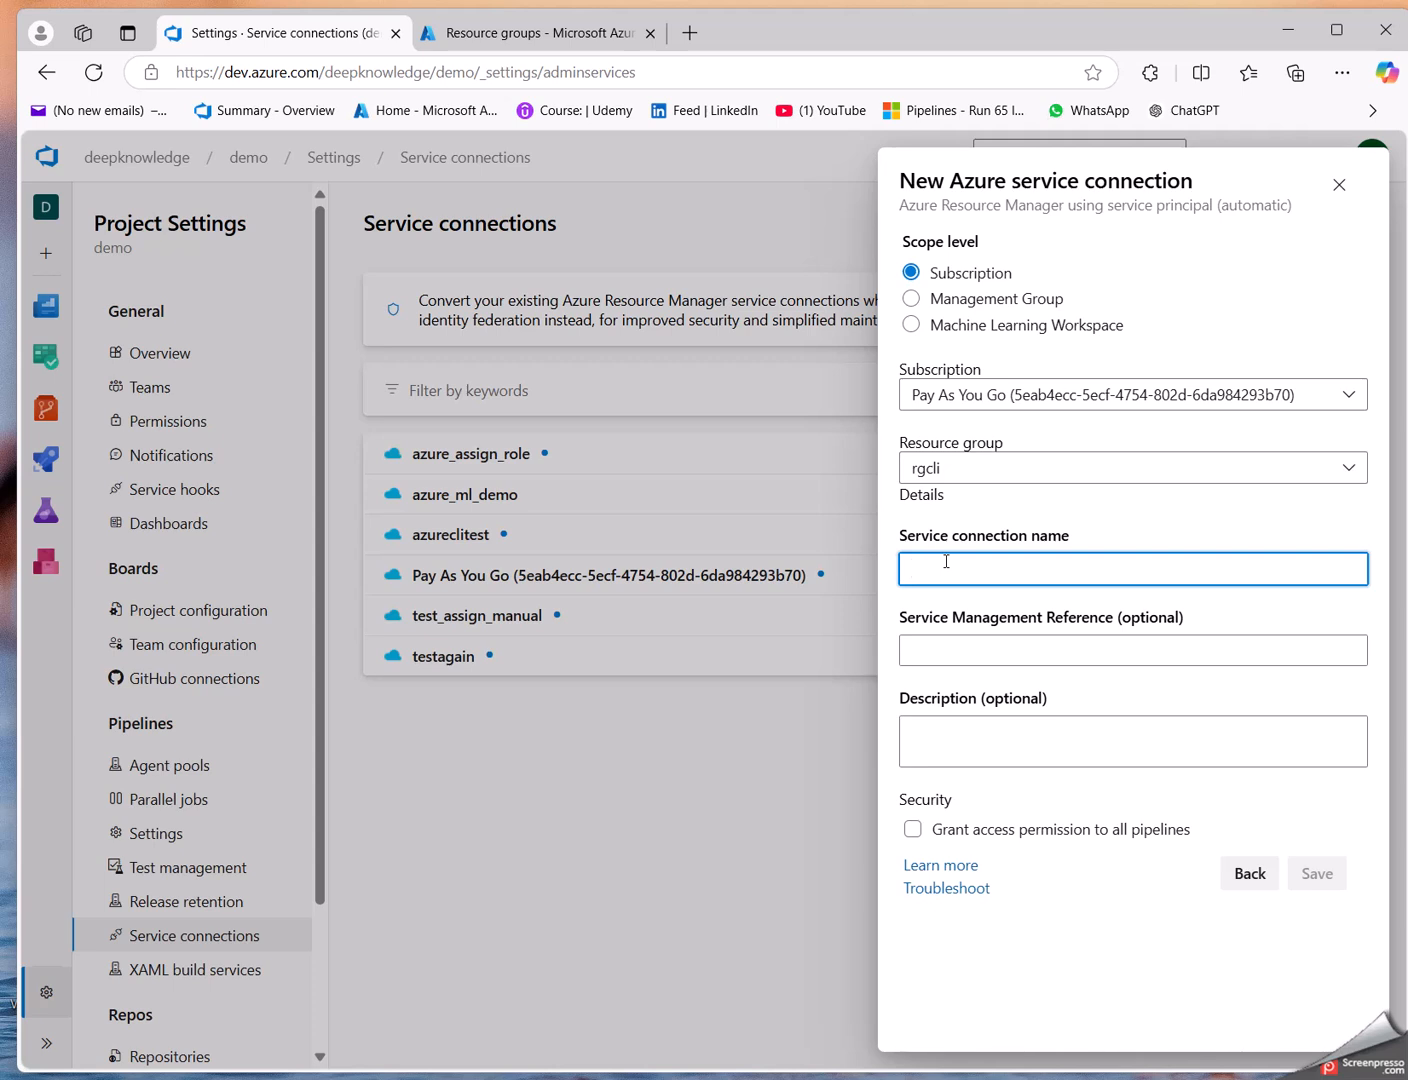
text(azure)
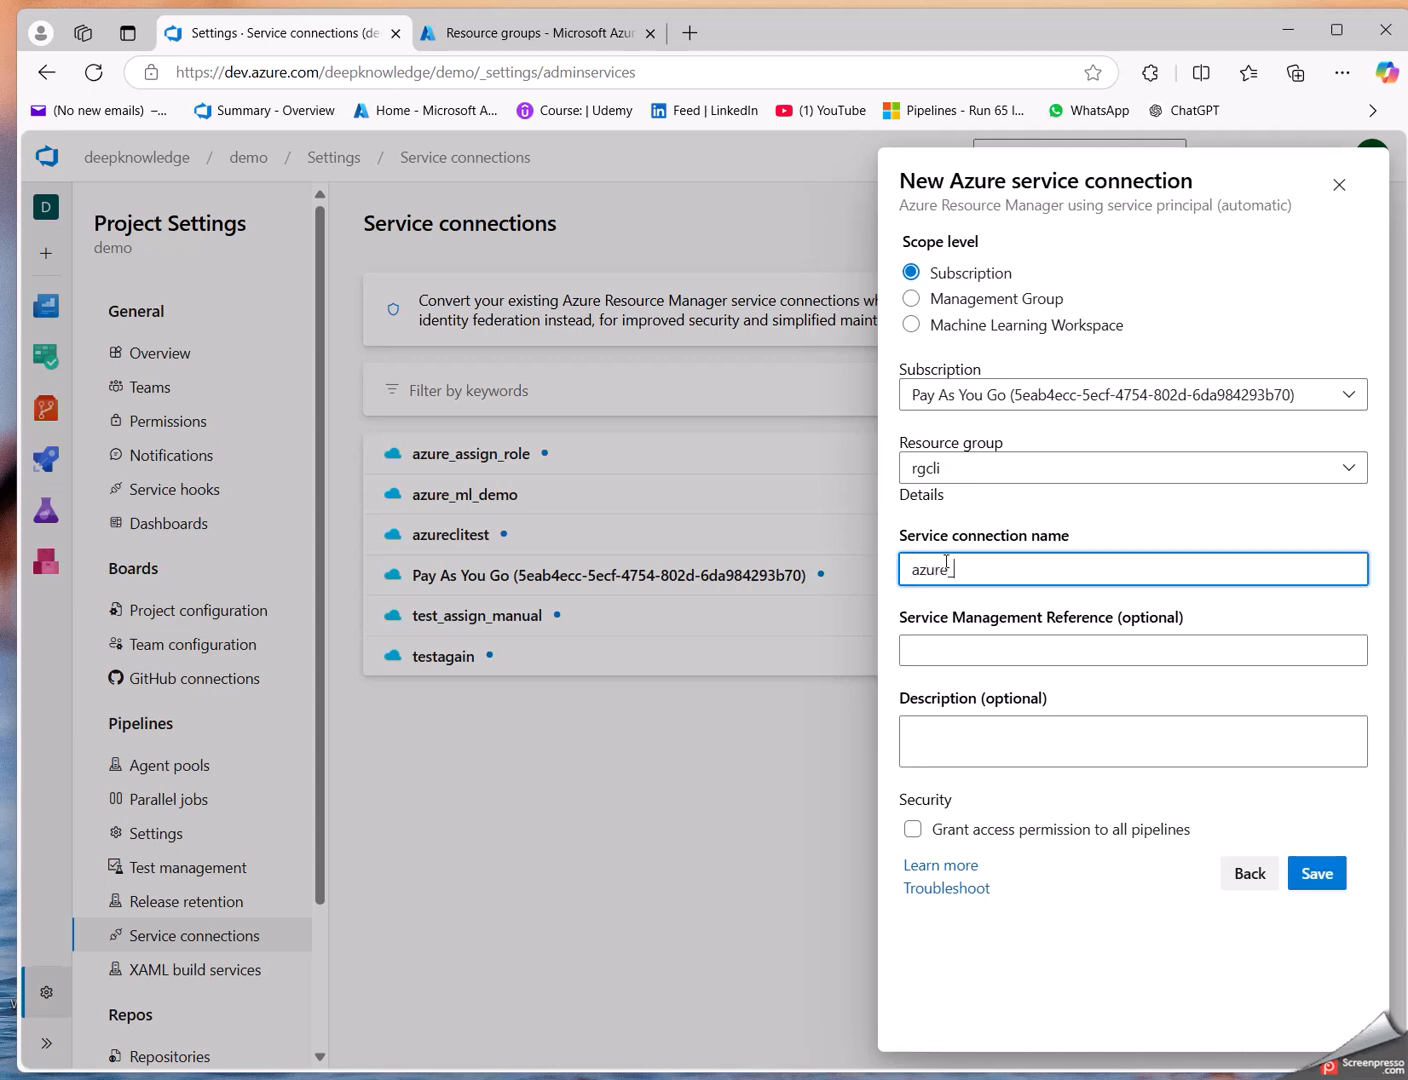
text(_conn_pipeline)
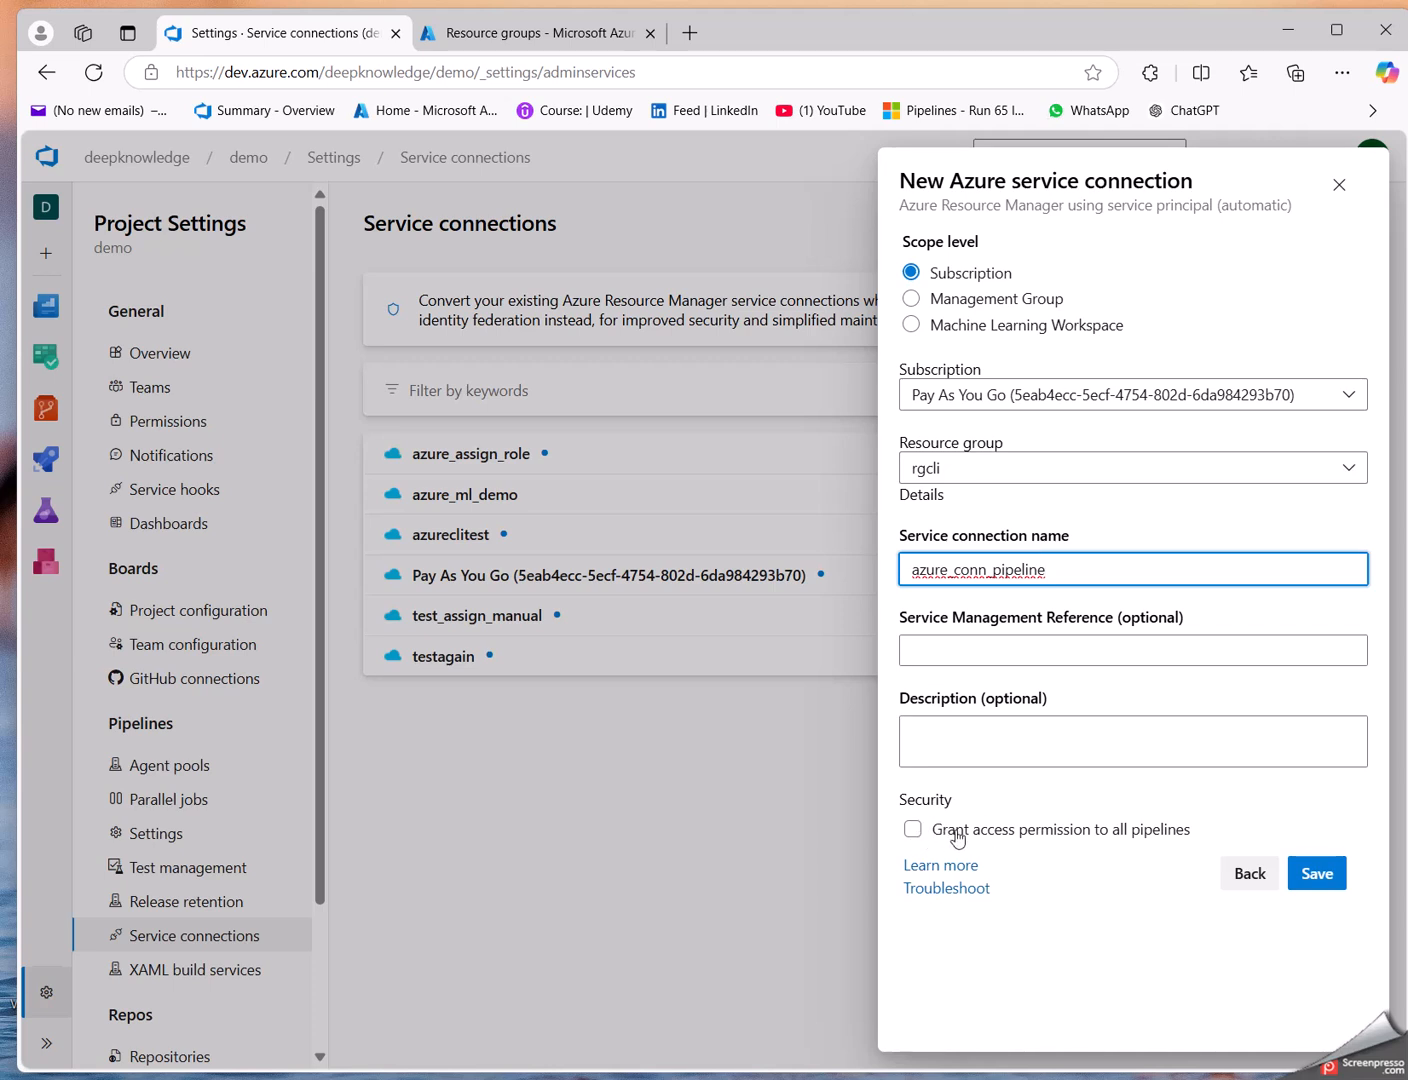
click(913, 830)
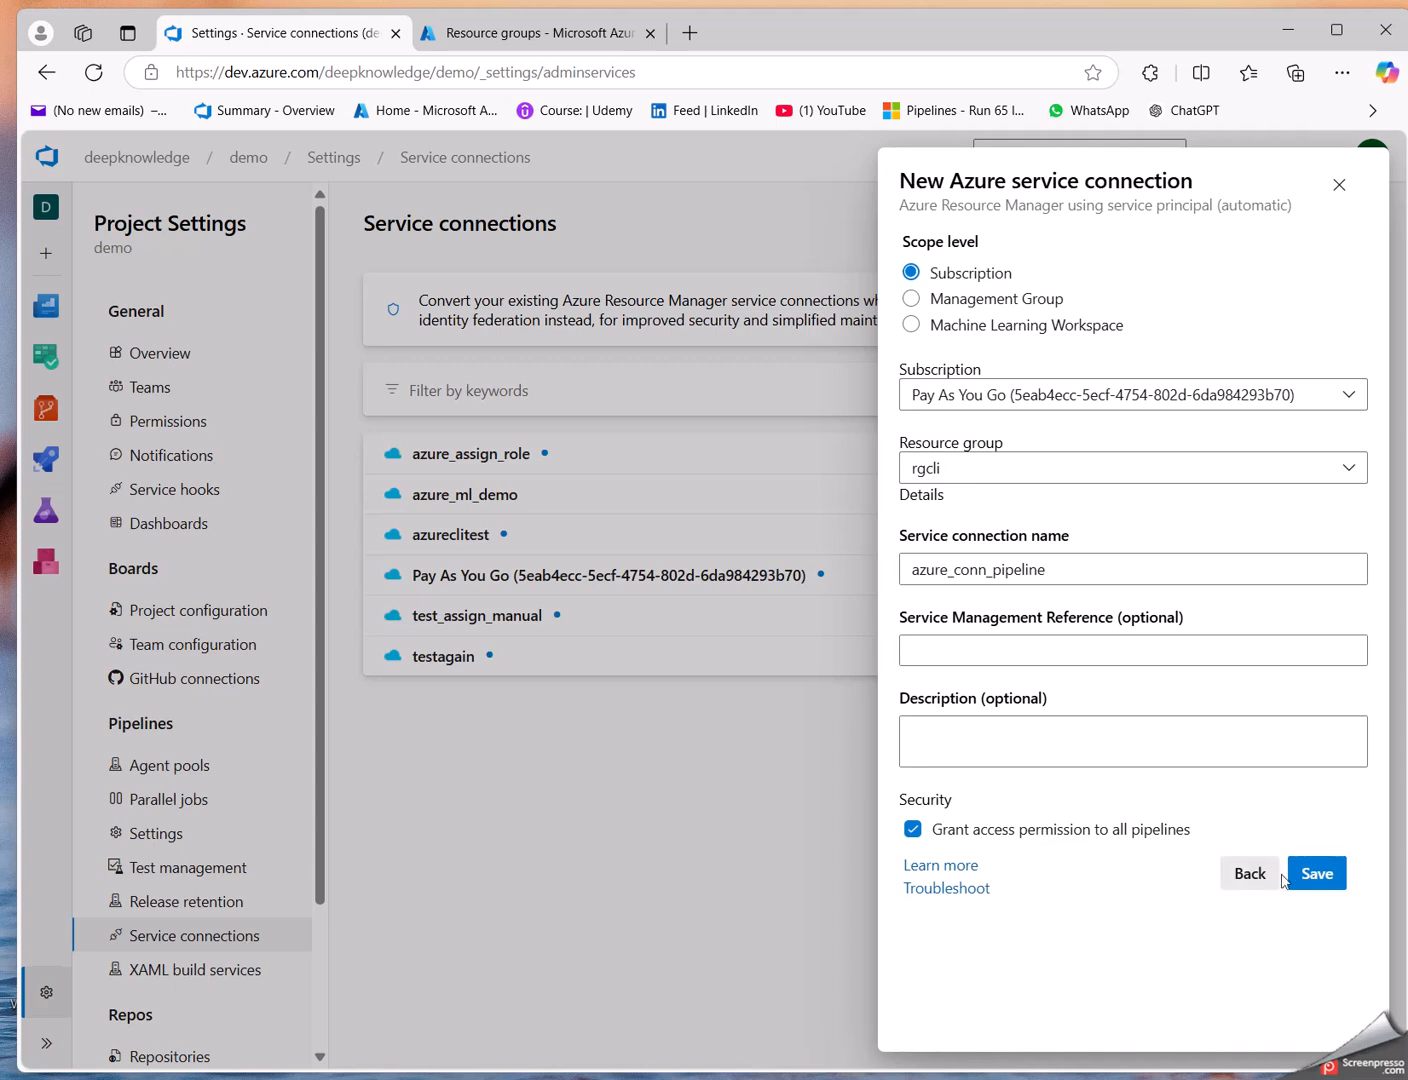
click(1315, 880)
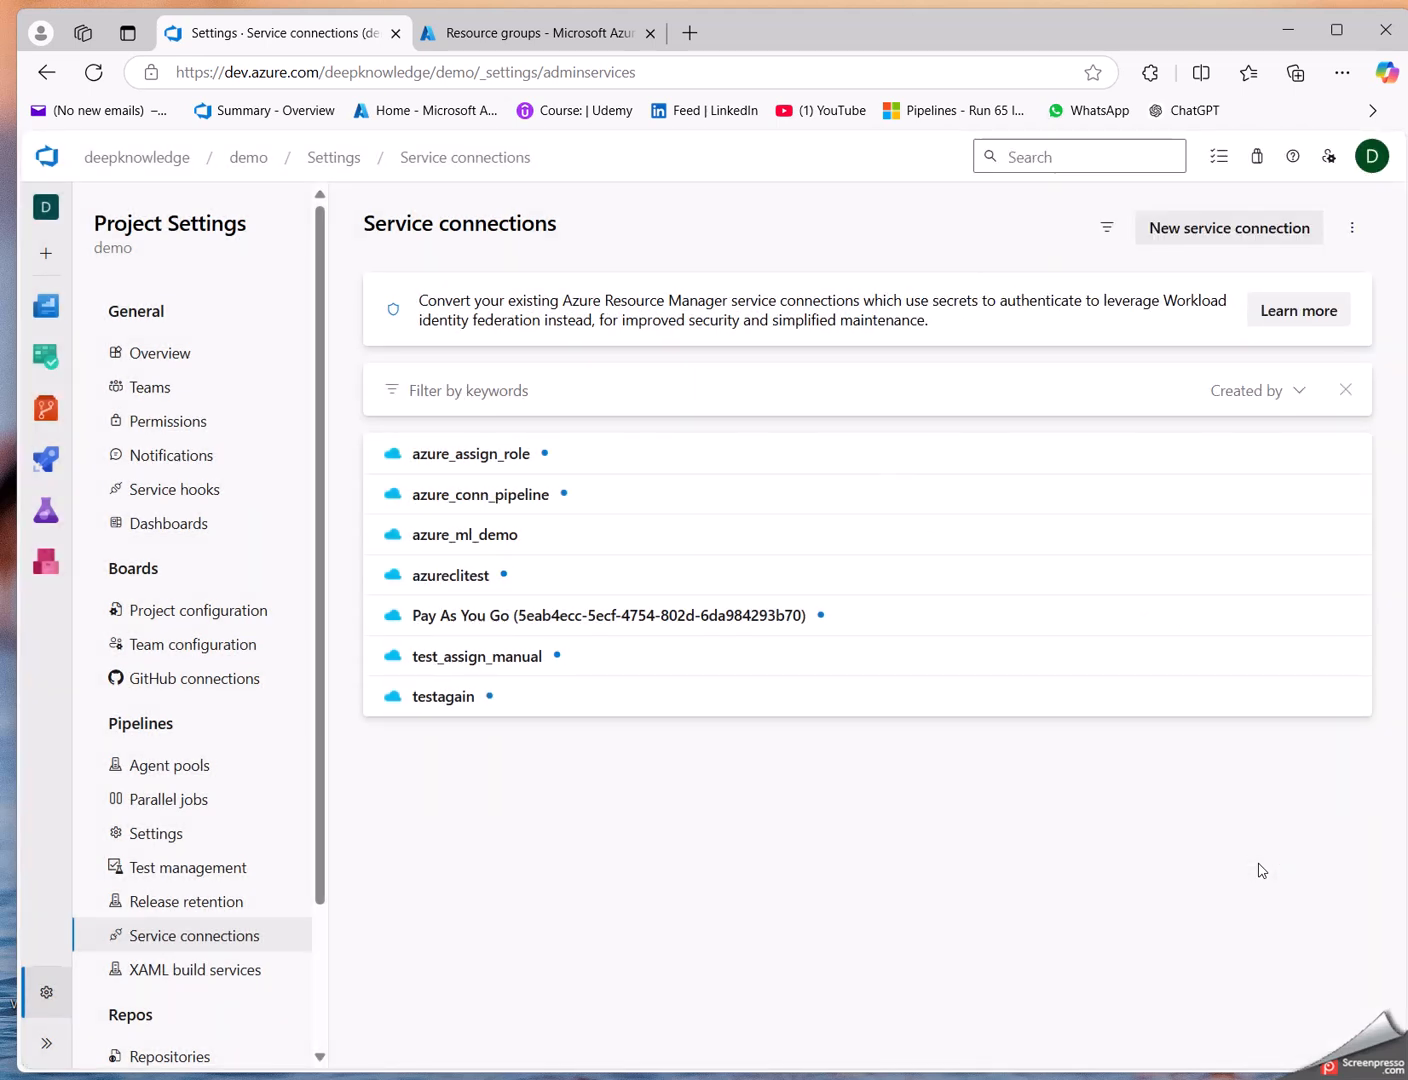
Step: View the overview details of the azure_conn_pipeline service connection and return to the connections list
click(478, 497)
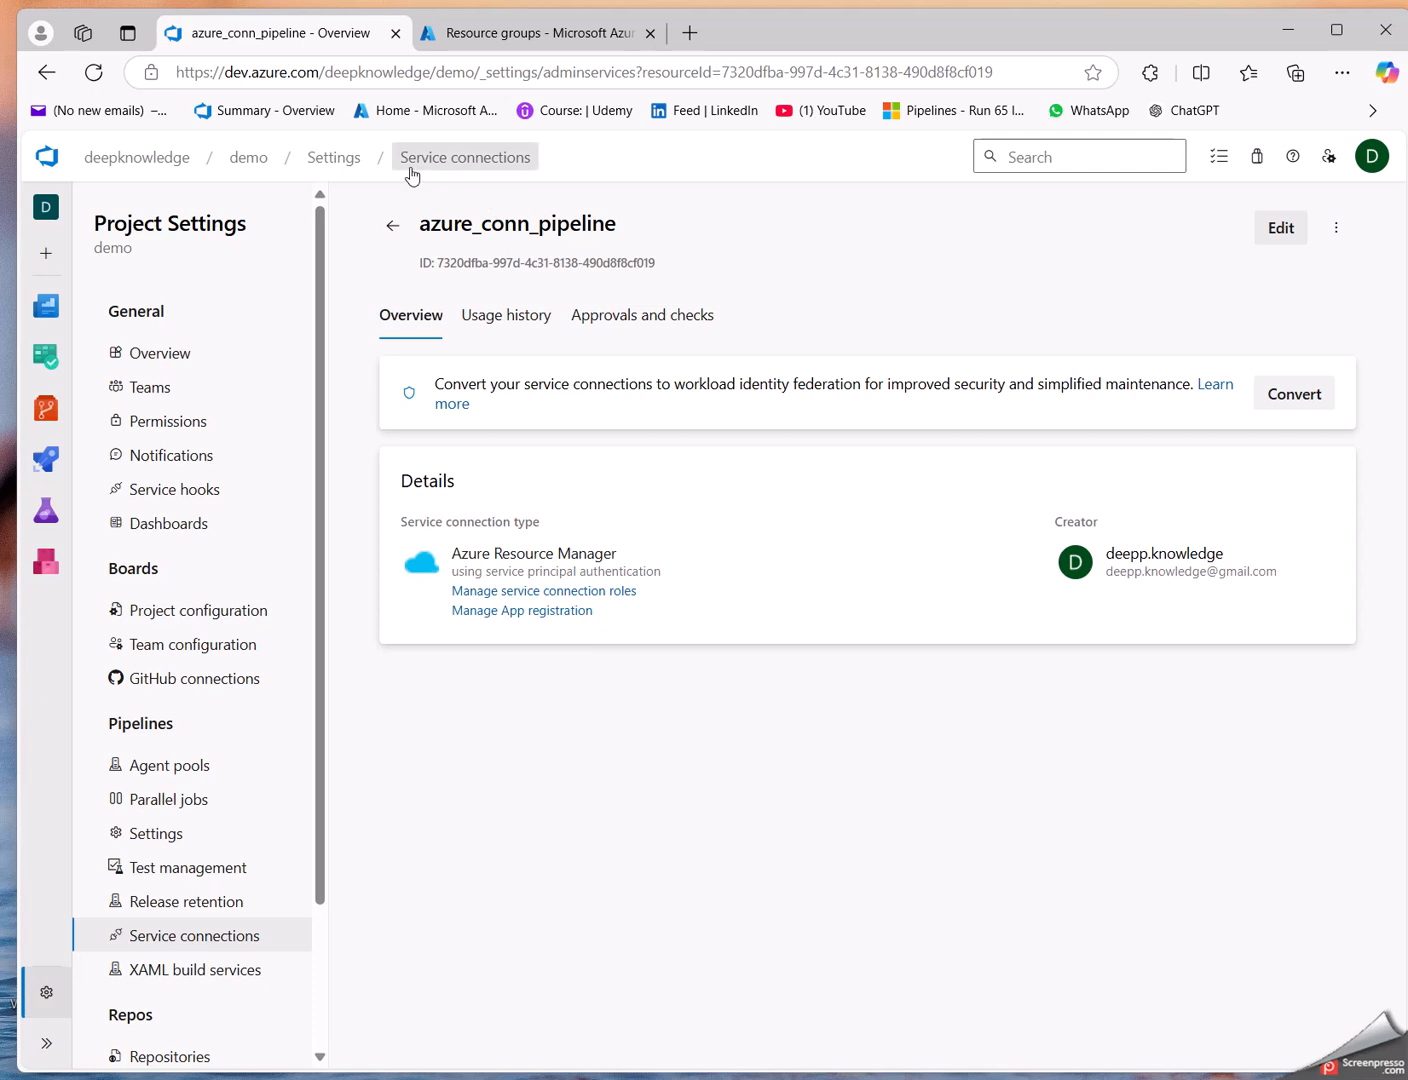
click(394, 222)
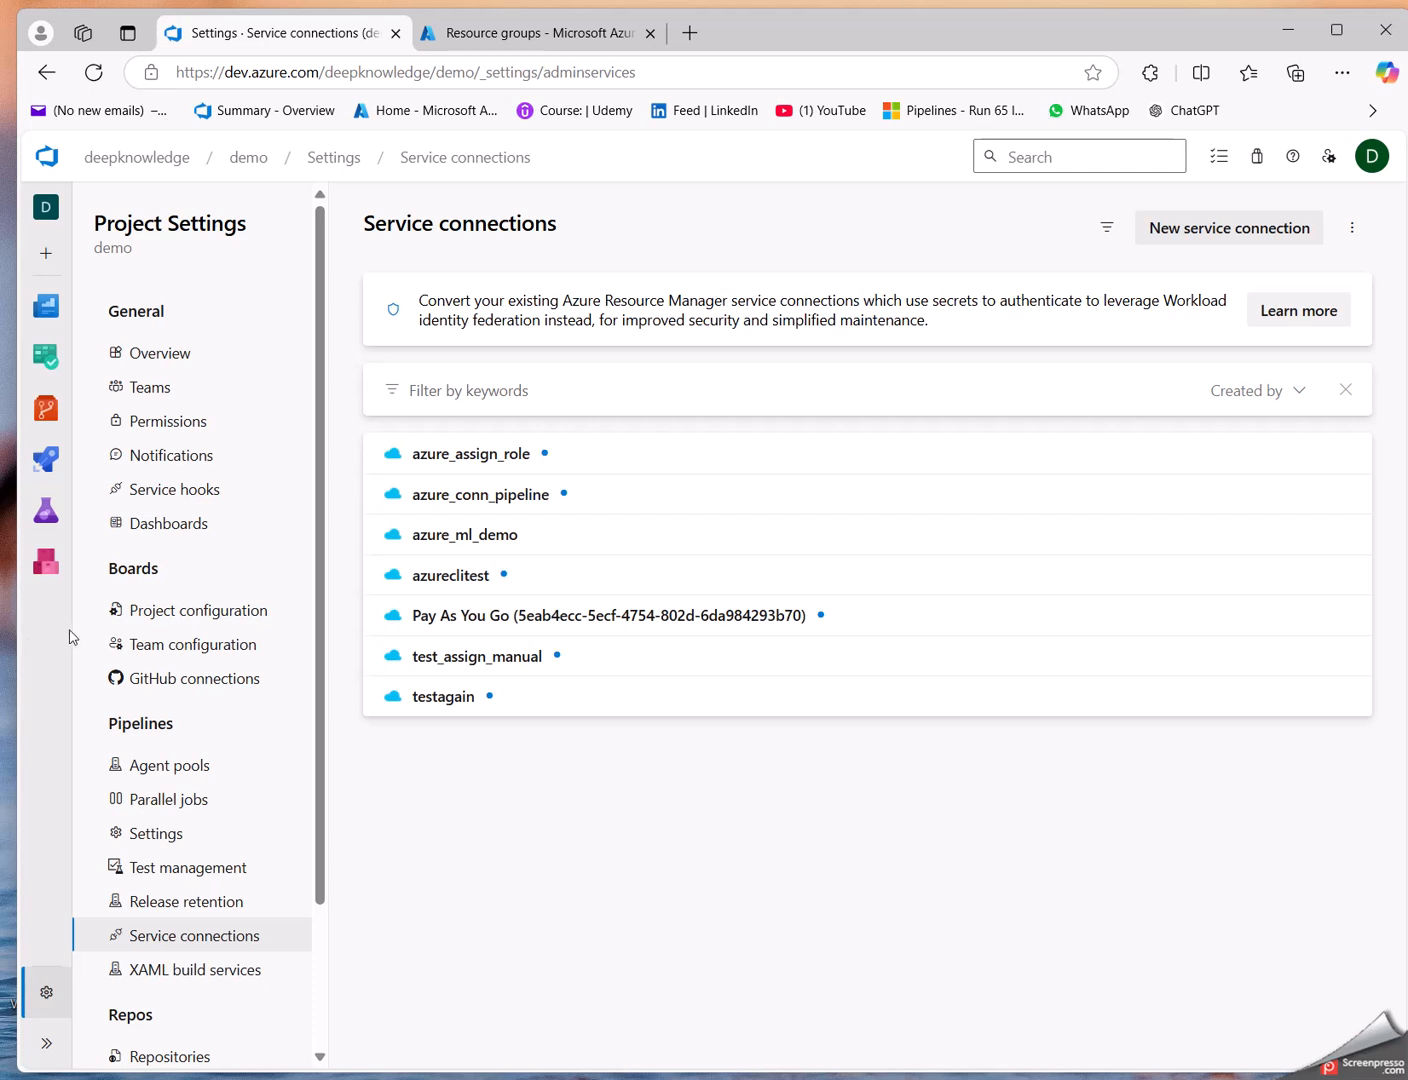
Step: Go to the project's pipelines, view the run history of Pipeline_az_cli, and return to the pipelines list
click(45, 465)
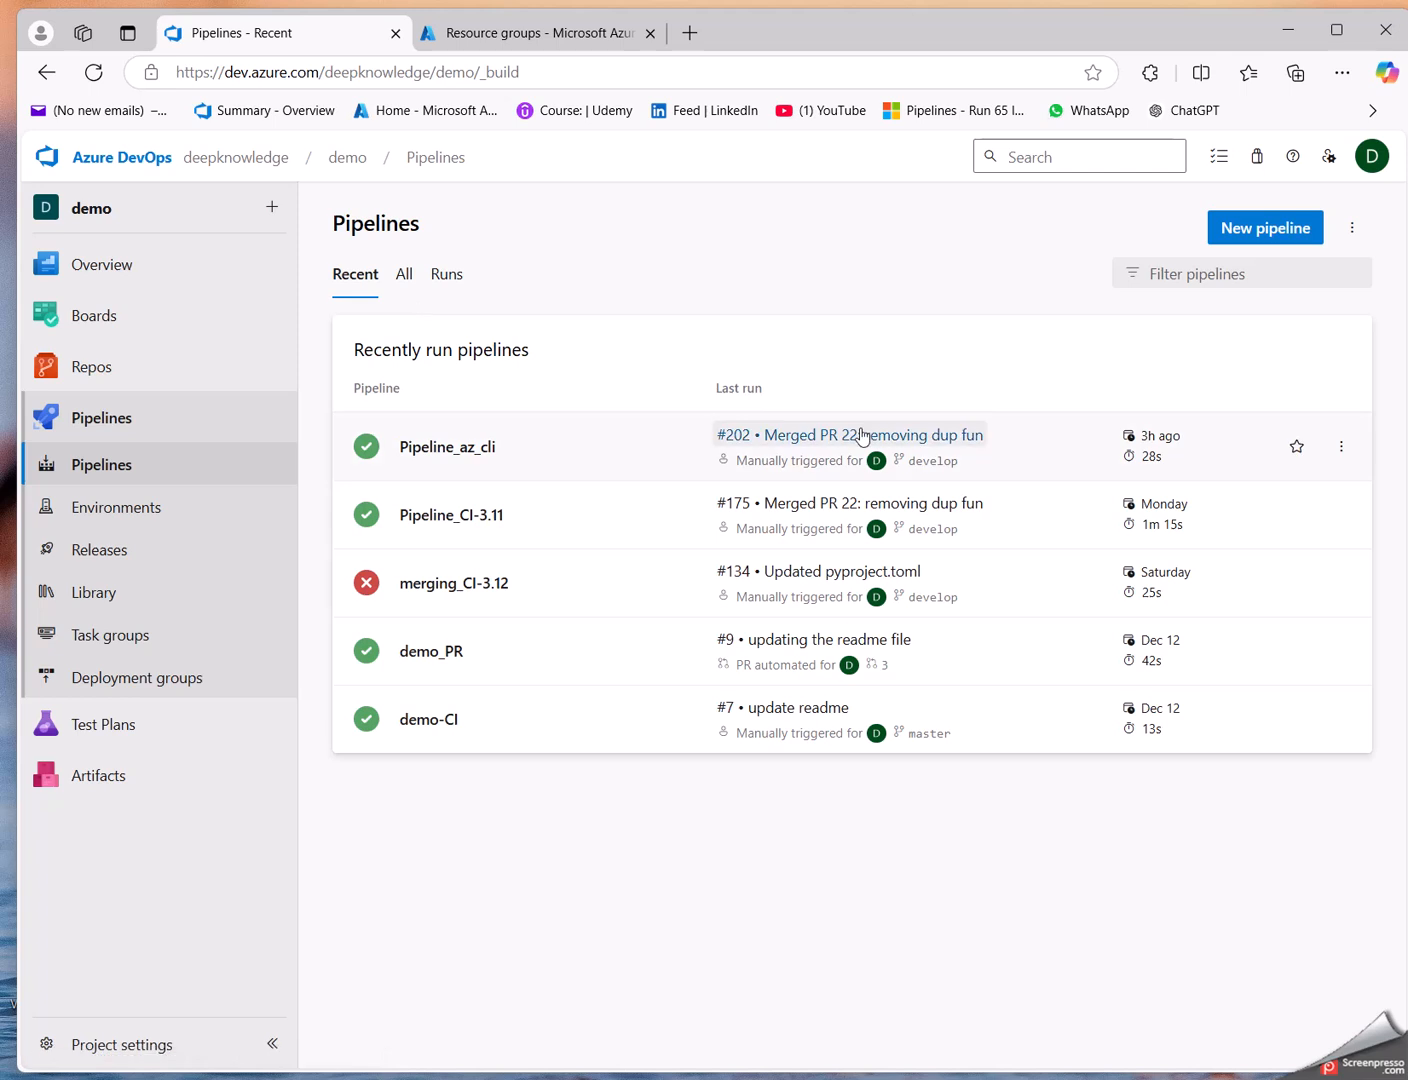
click(634, 452)
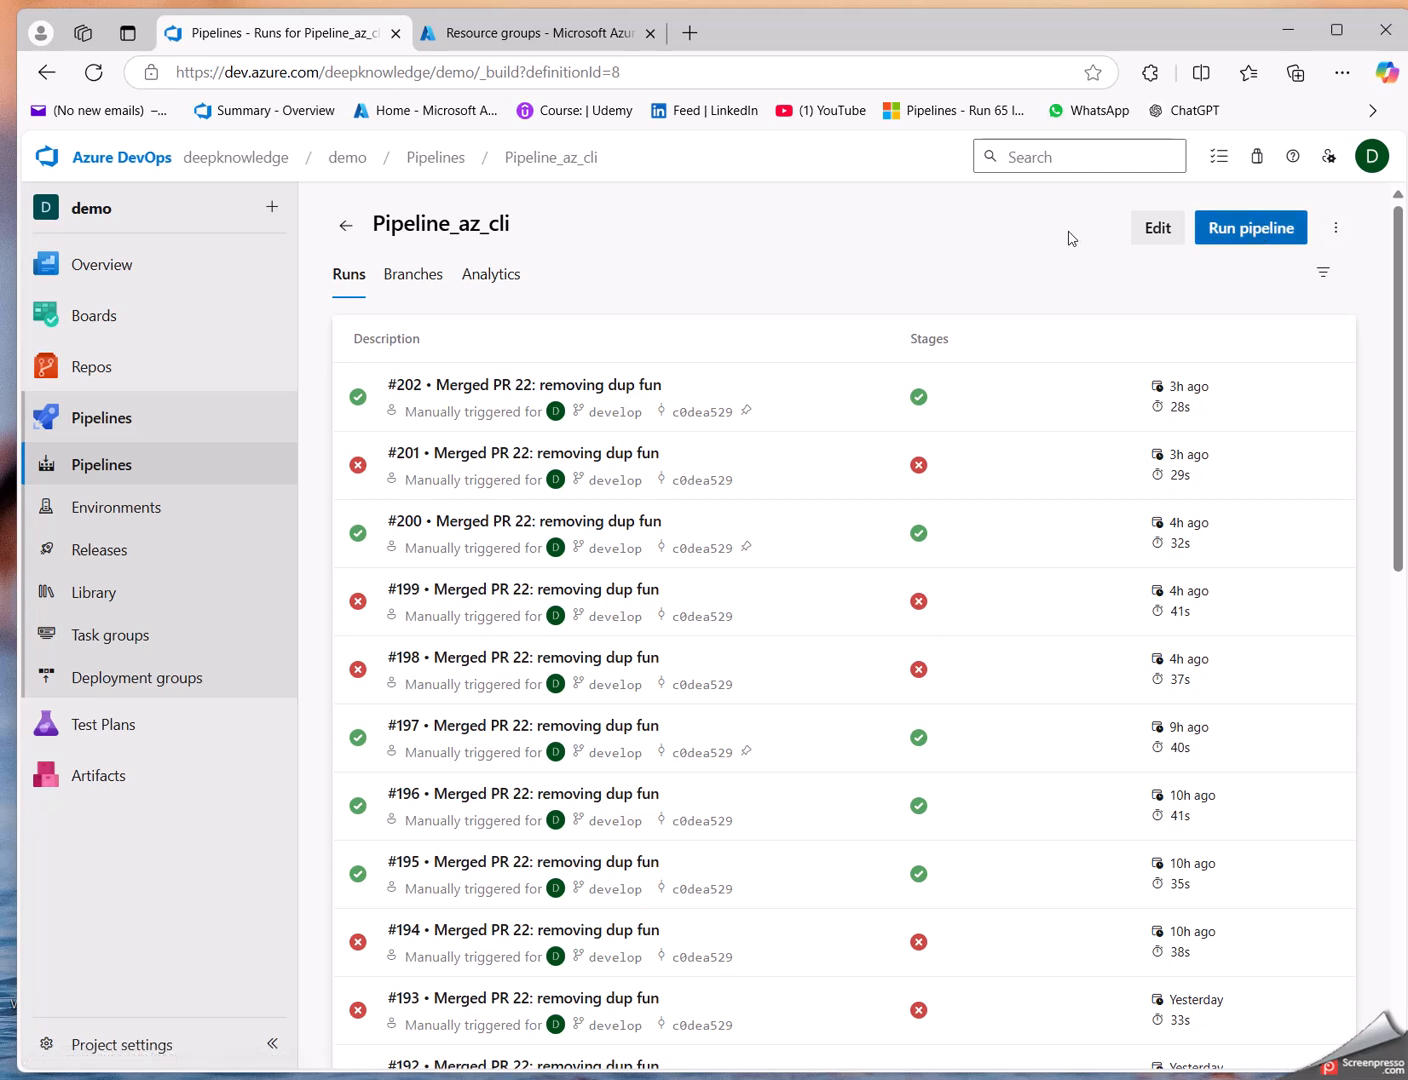
click(428, 158)
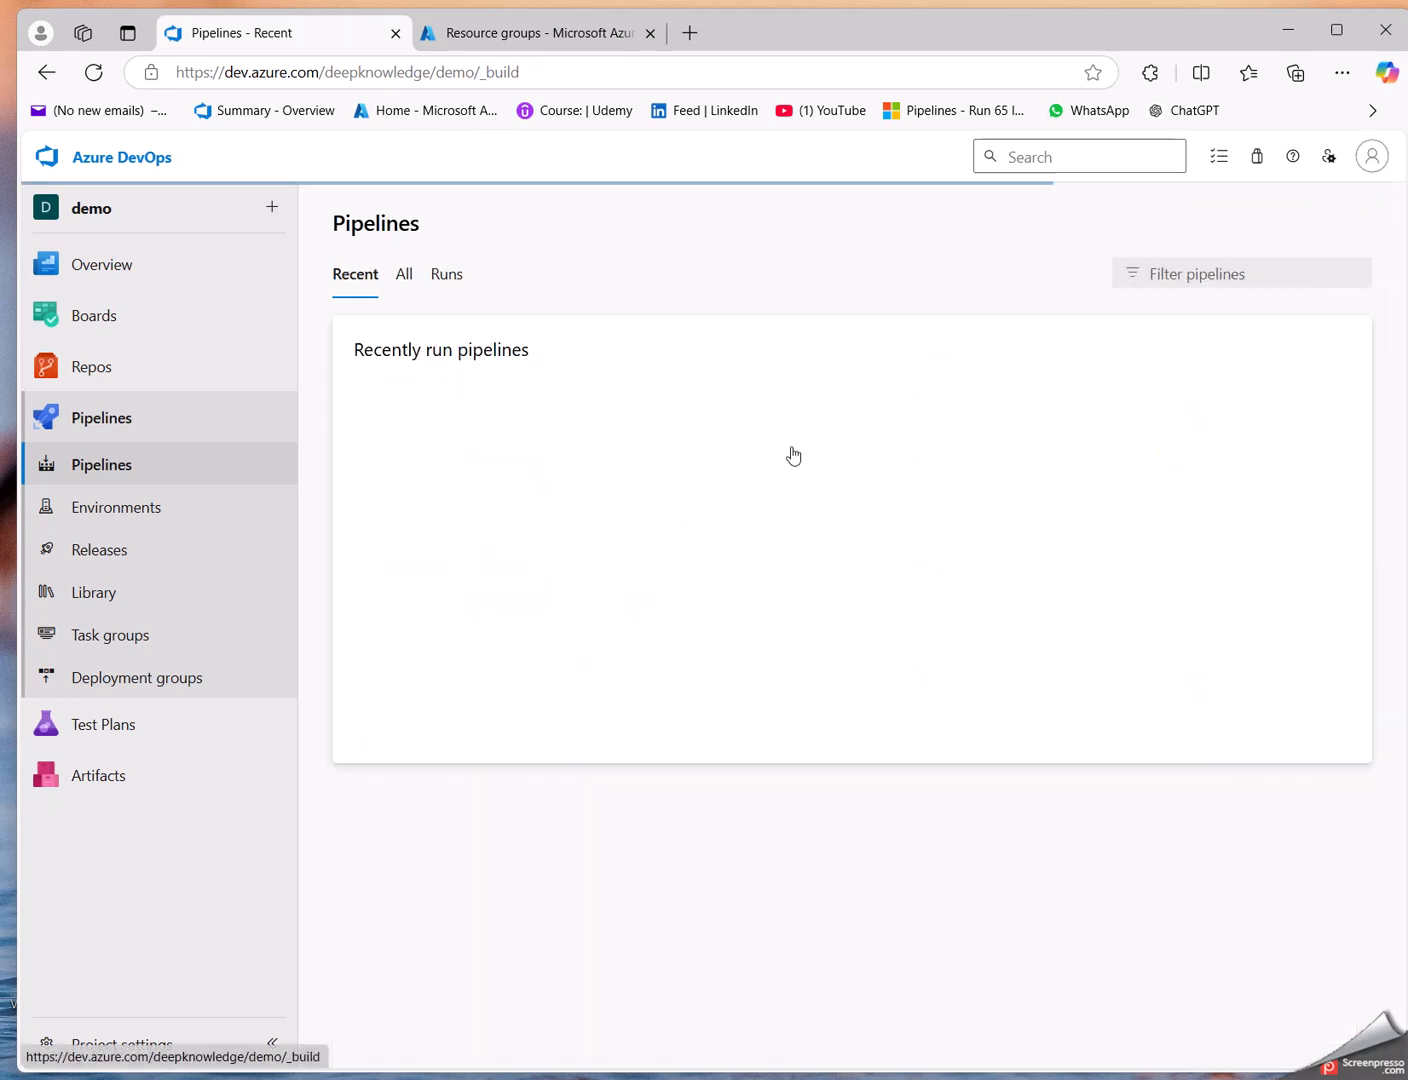
Step: Start a new pipeline in the classic editor using Azure Repos Git, project demo, repository classification and branch develop
click(1245, 229)
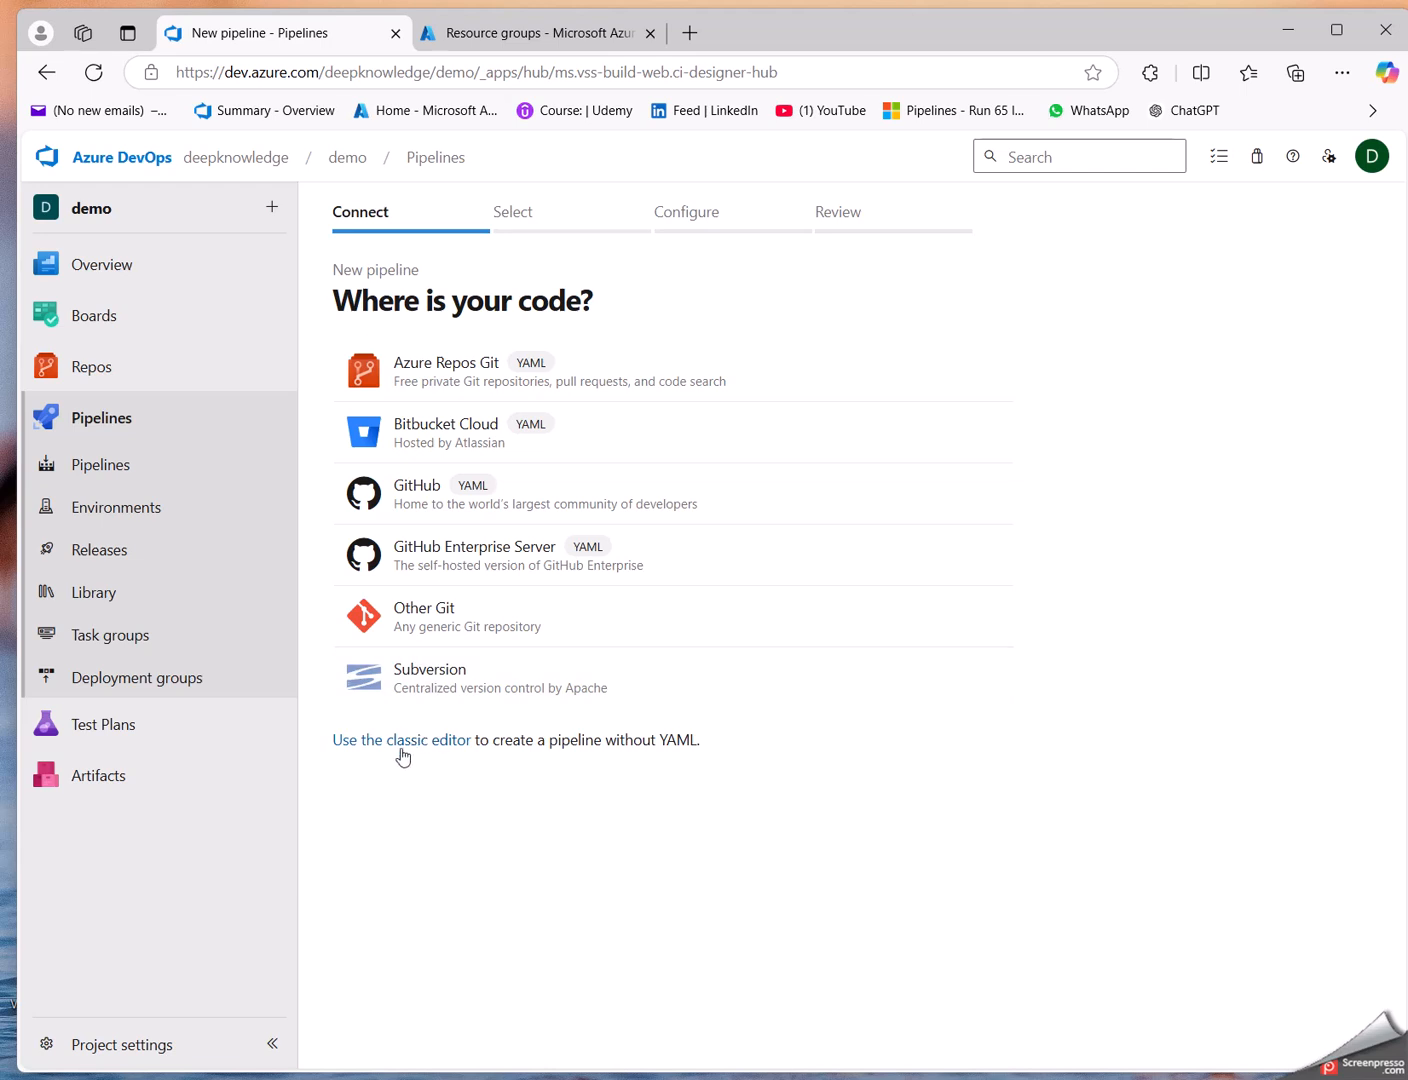
drag(352, 765, 516, 810)
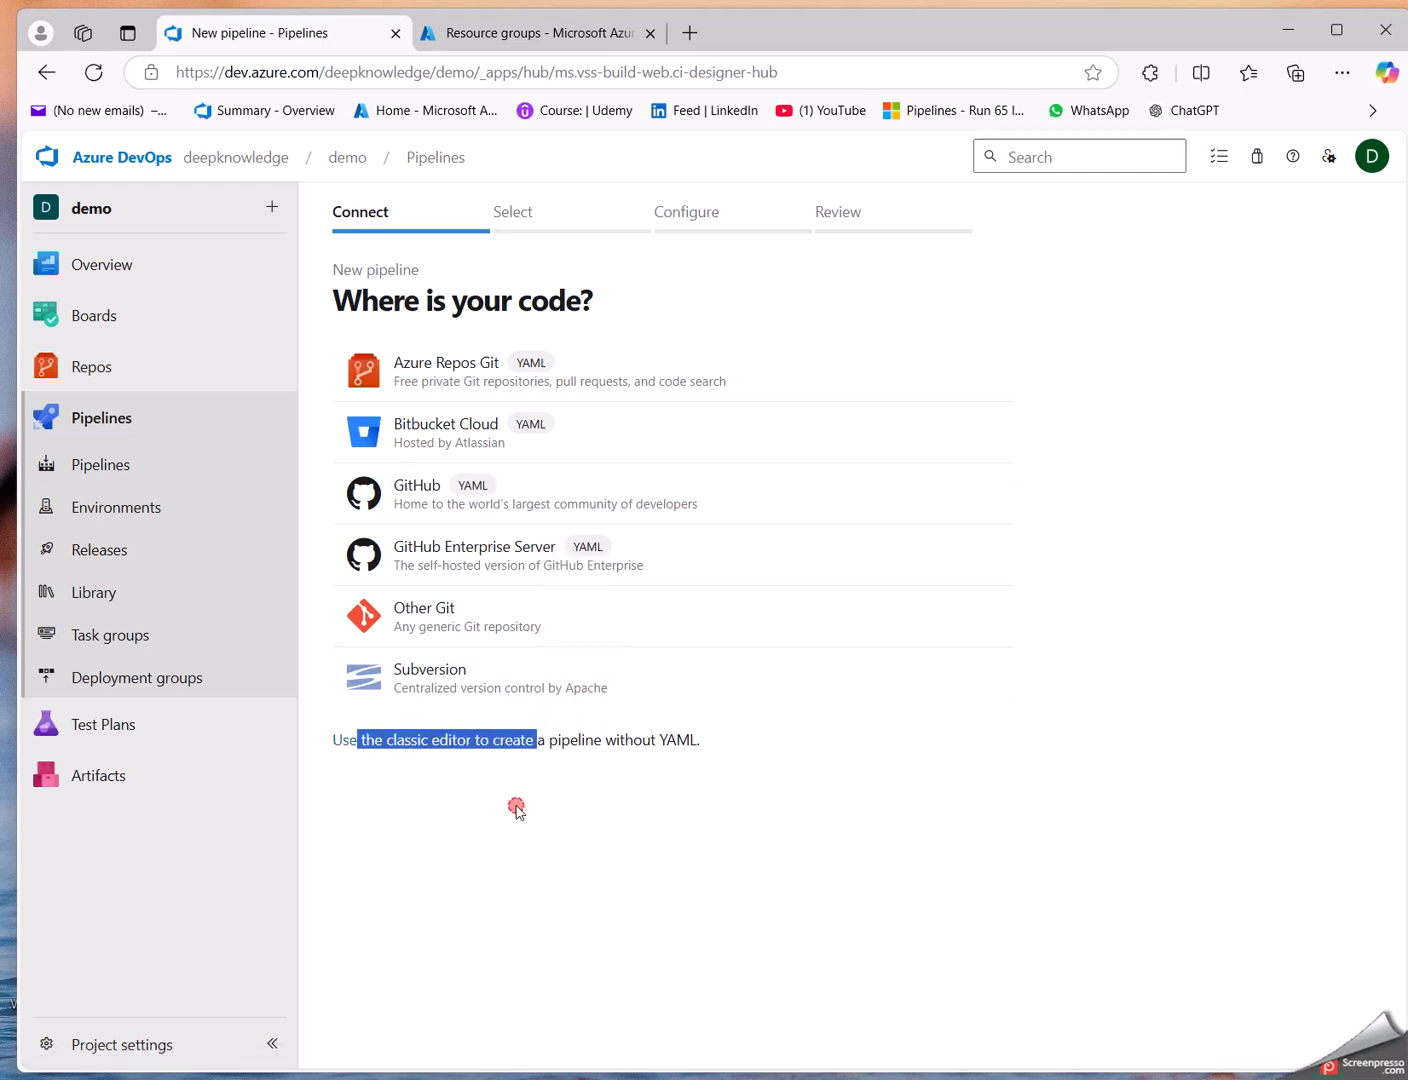
click(515, 750)
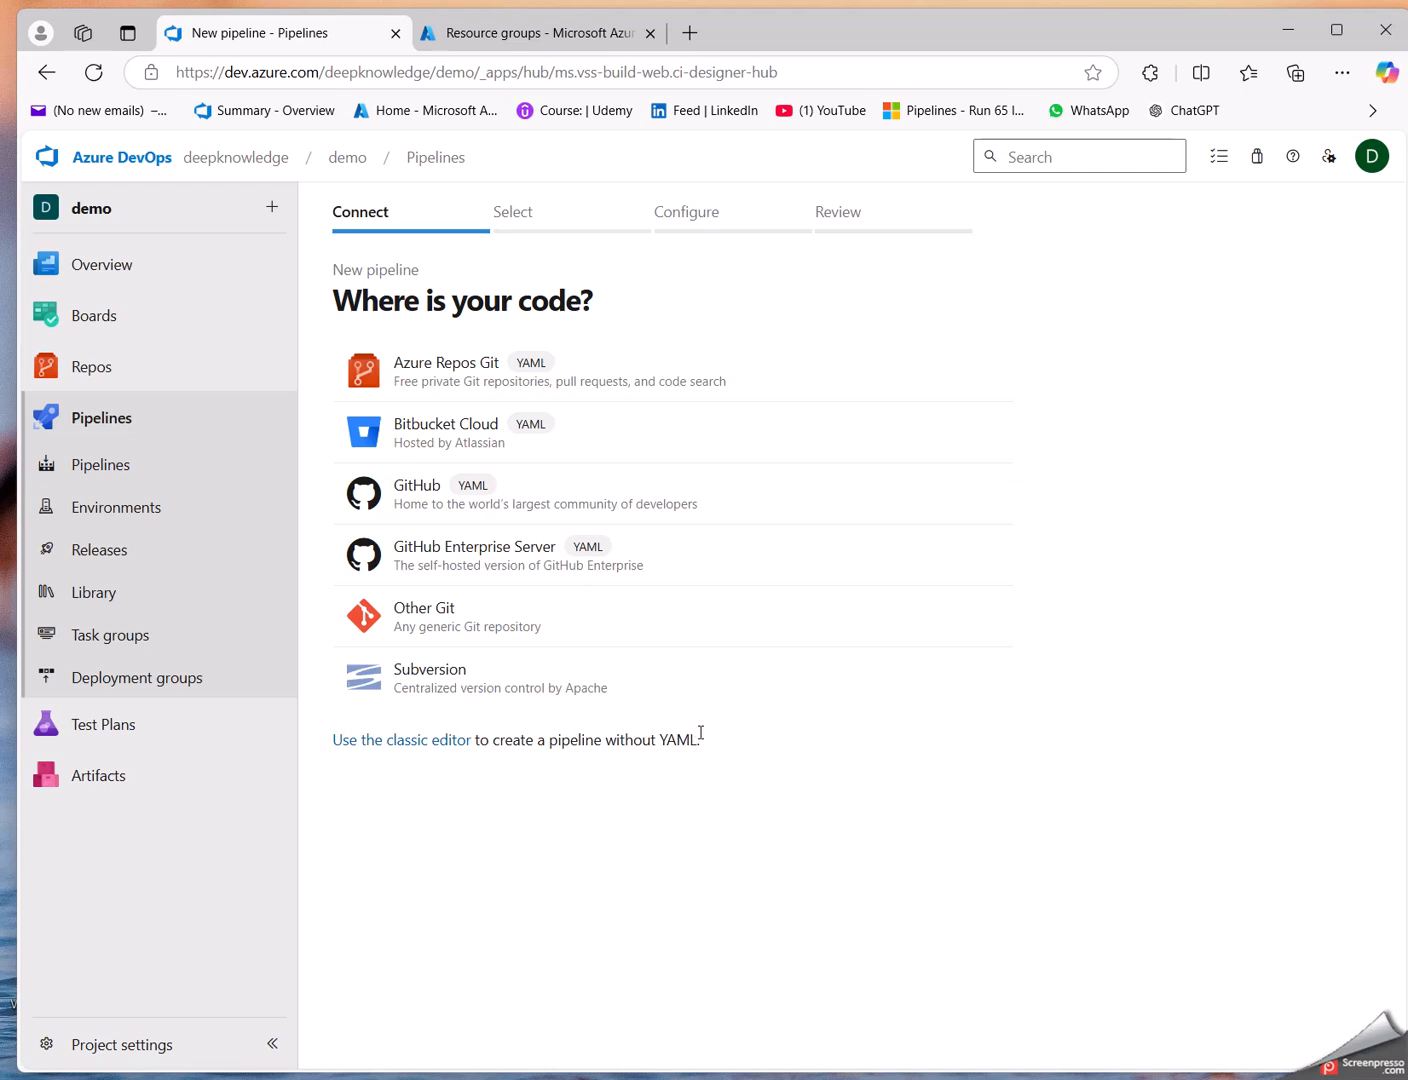
drag(701, 738, 324, 761)
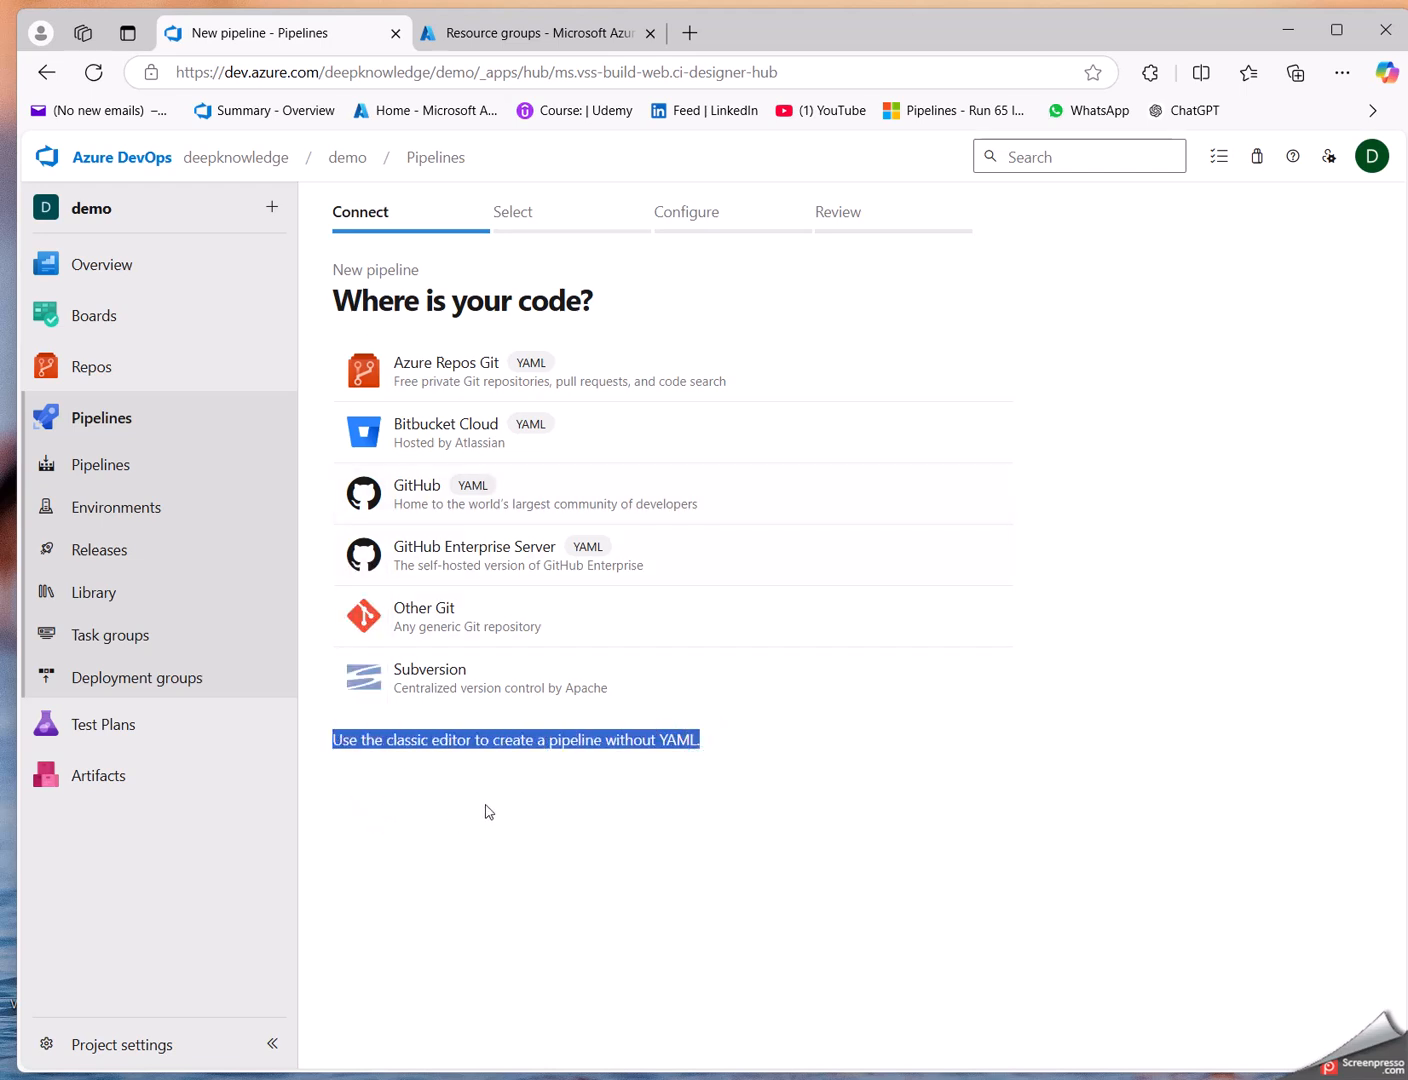
click(526, 789)
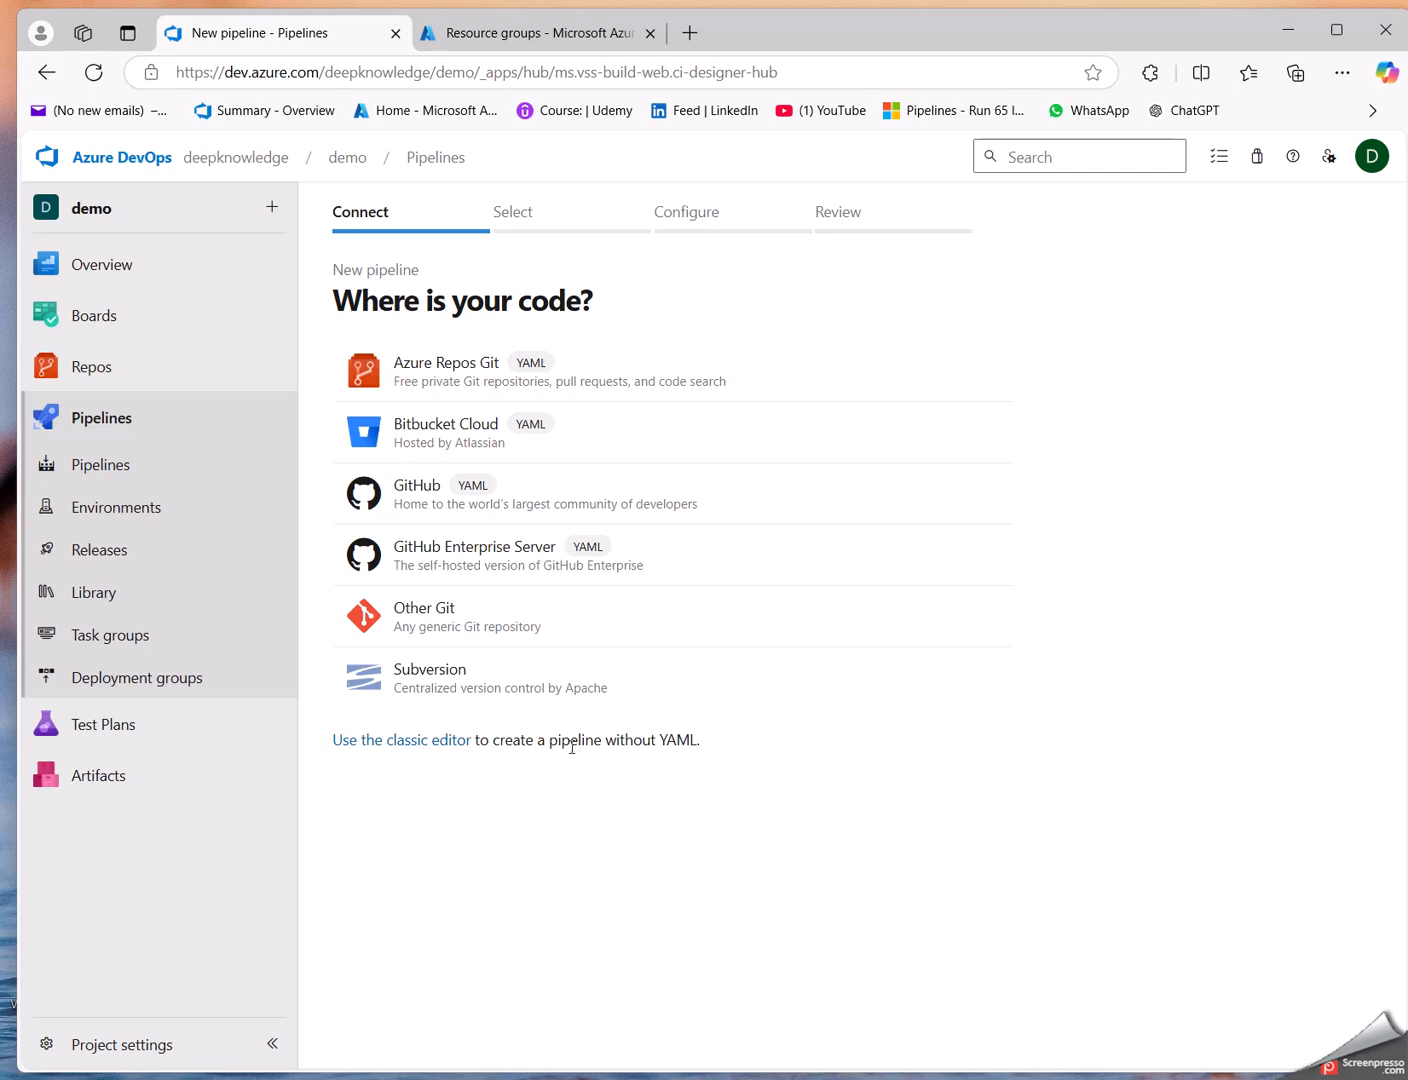
click(412, 741)
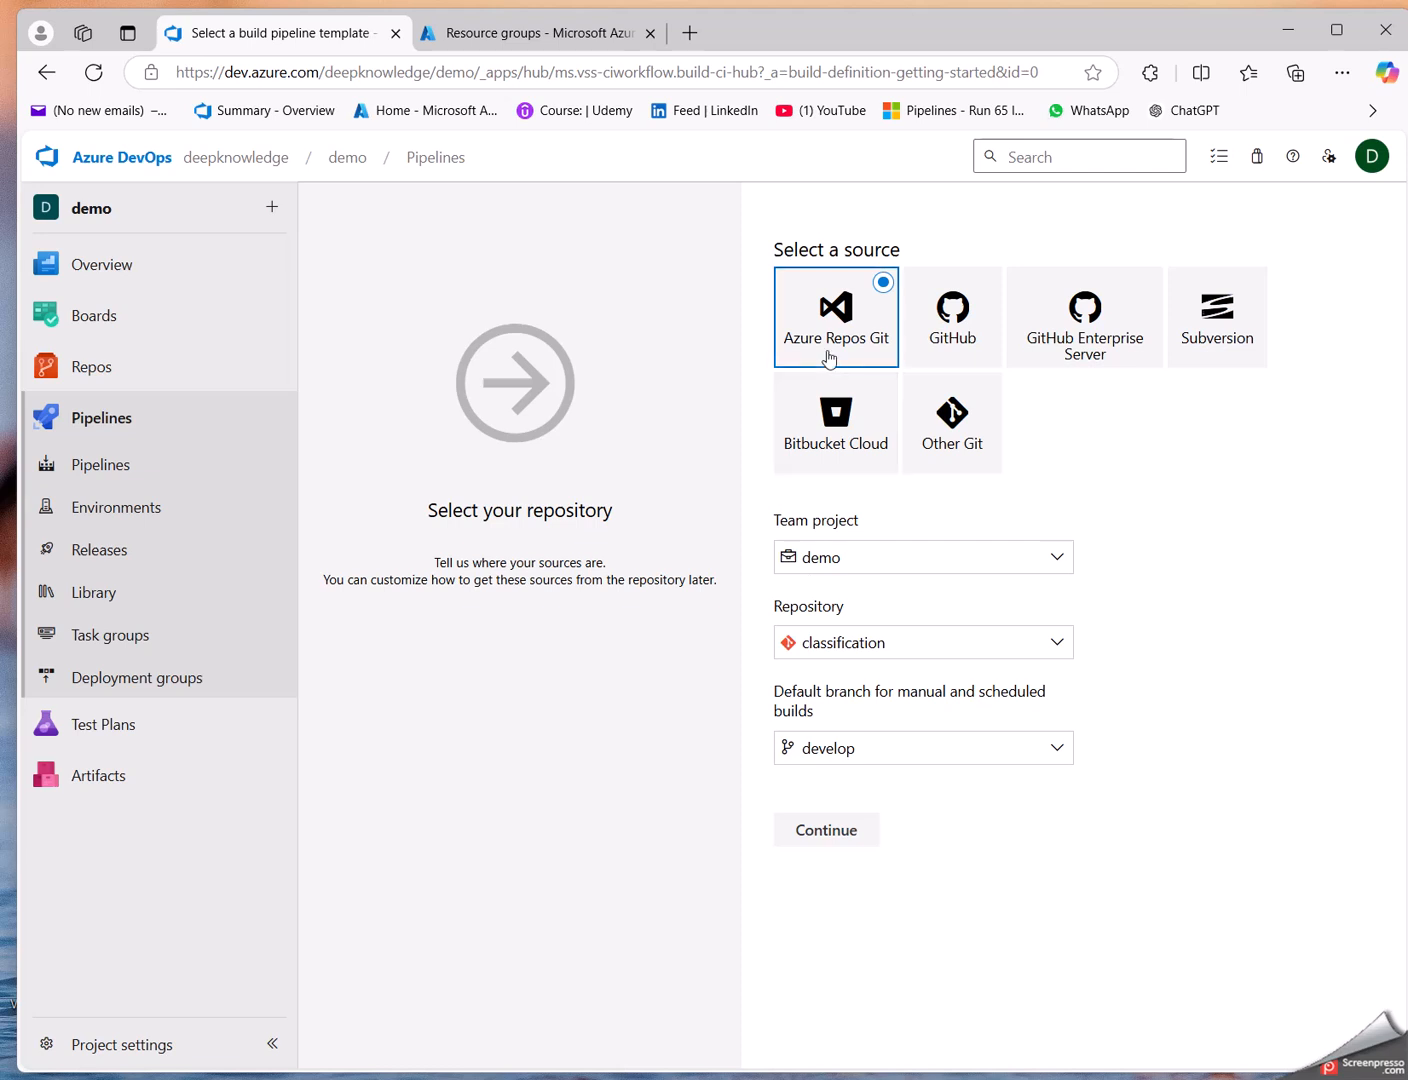
click(812, 838)
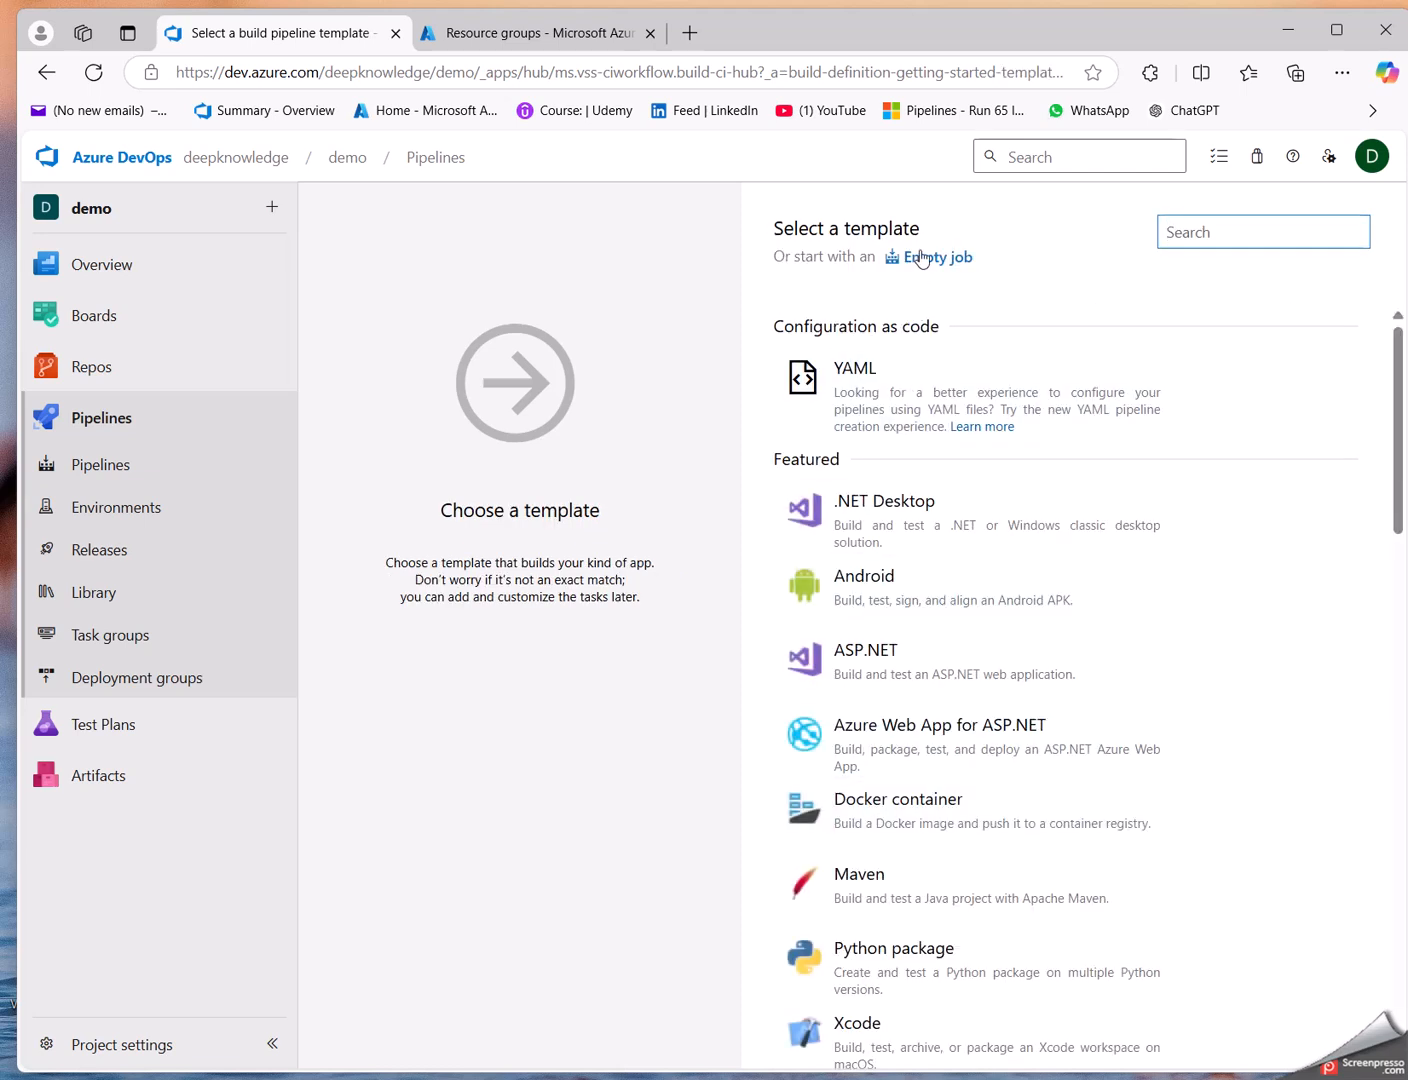
Step: Start the pipeline from an empty job and set the agent pool of Agent job 1 to Default
click(929, 258)
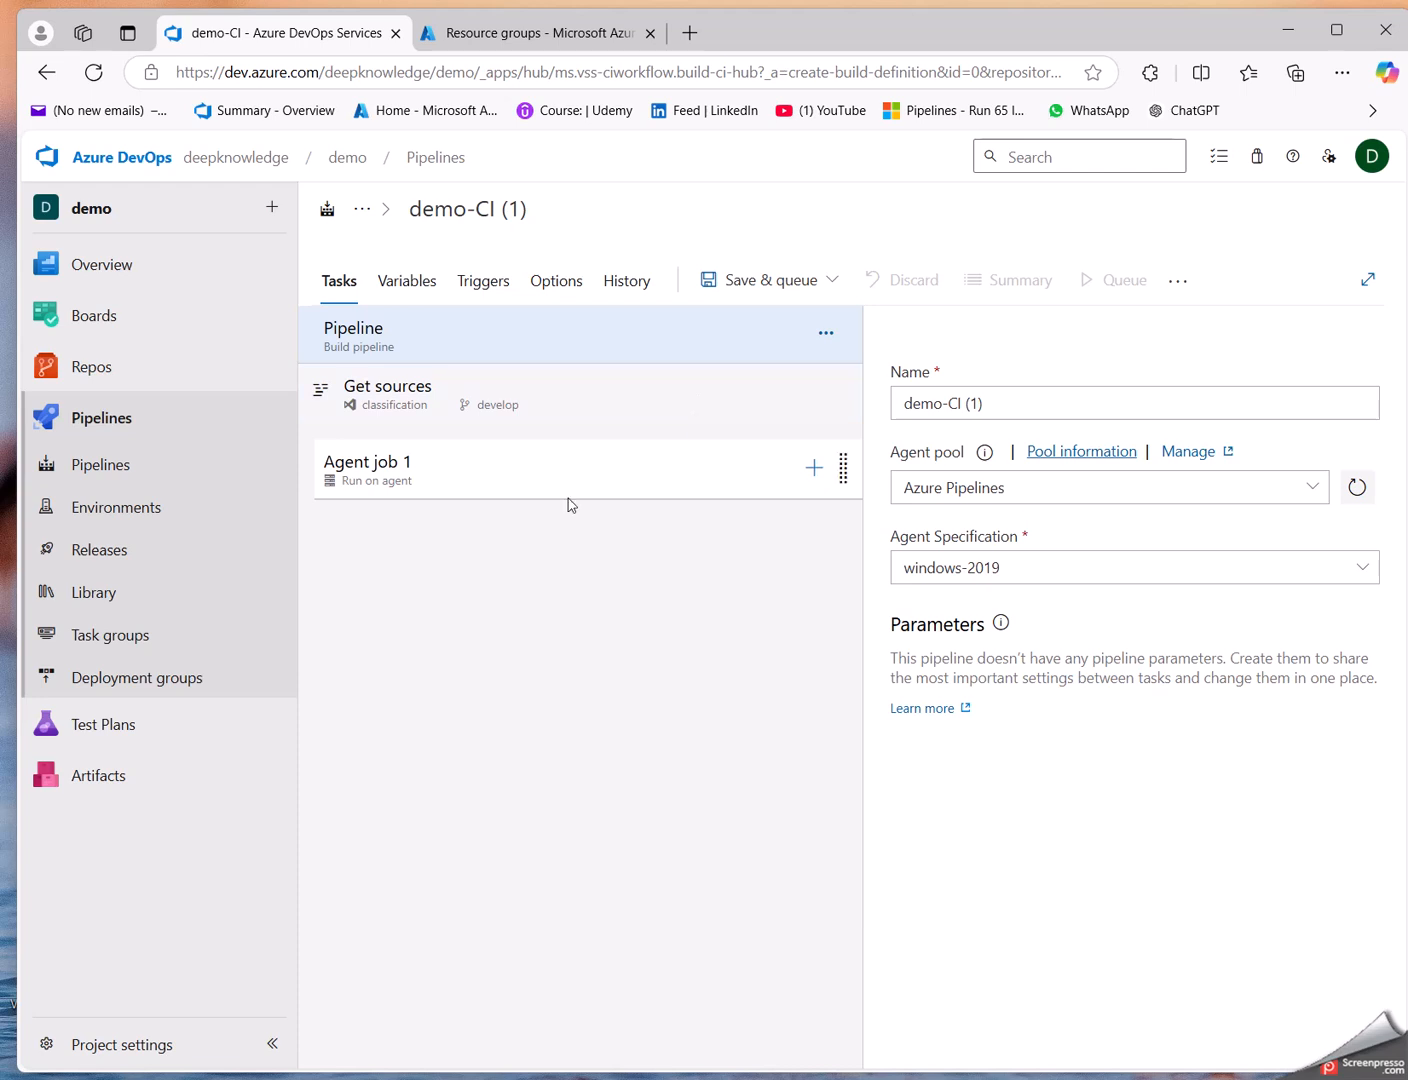
click(550, 468)
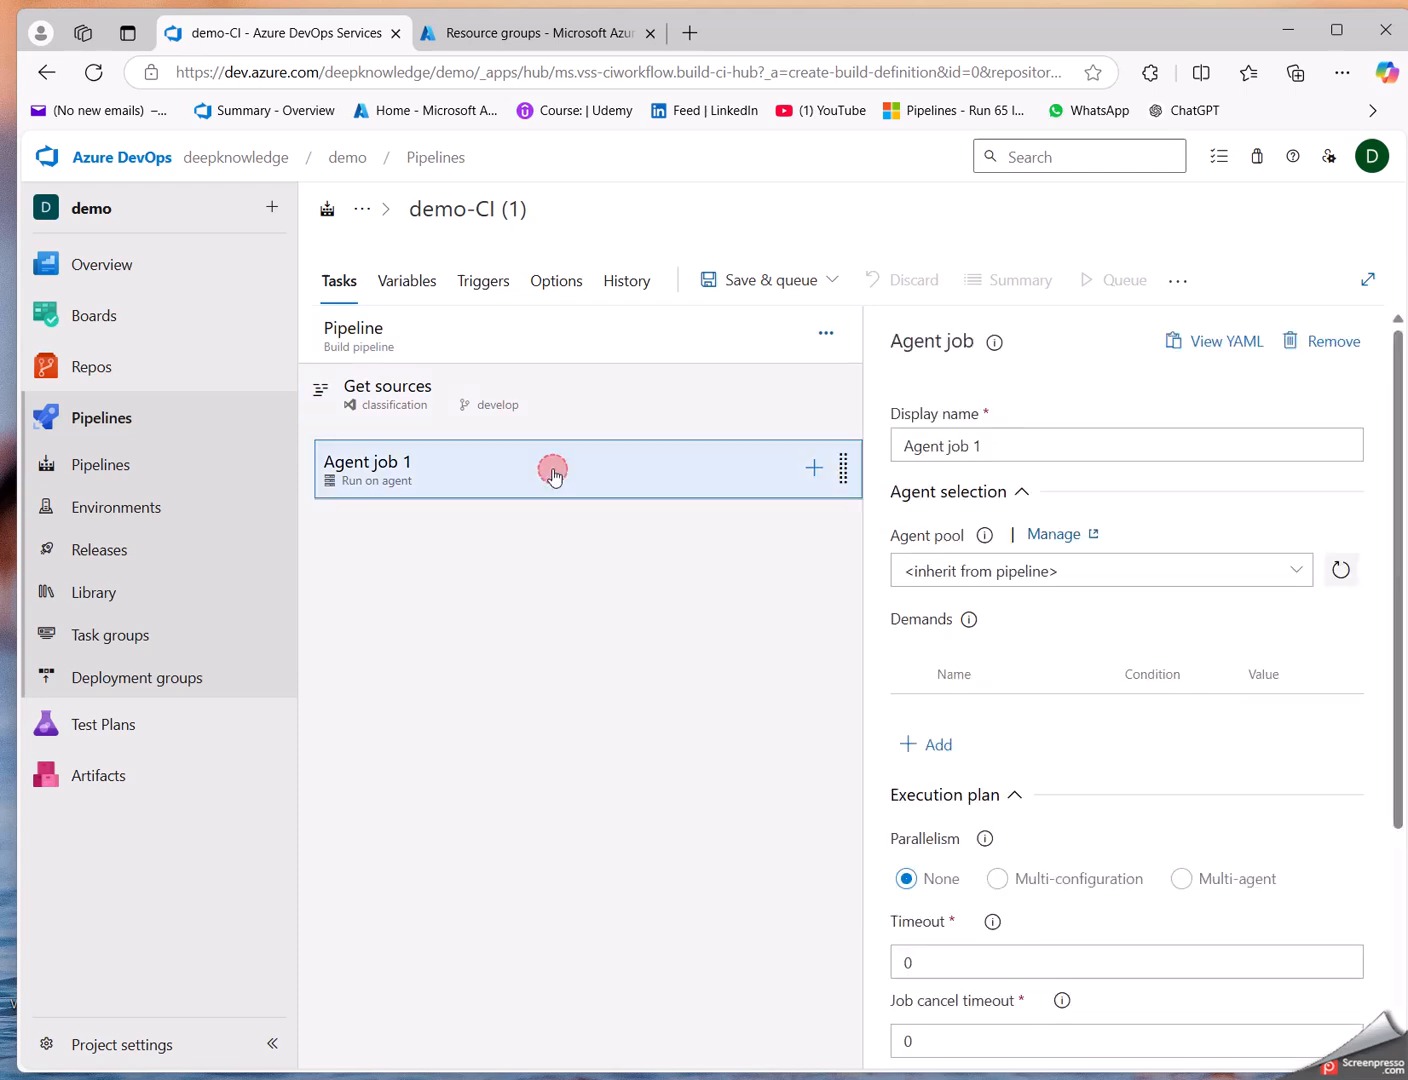
click(1303, 570)
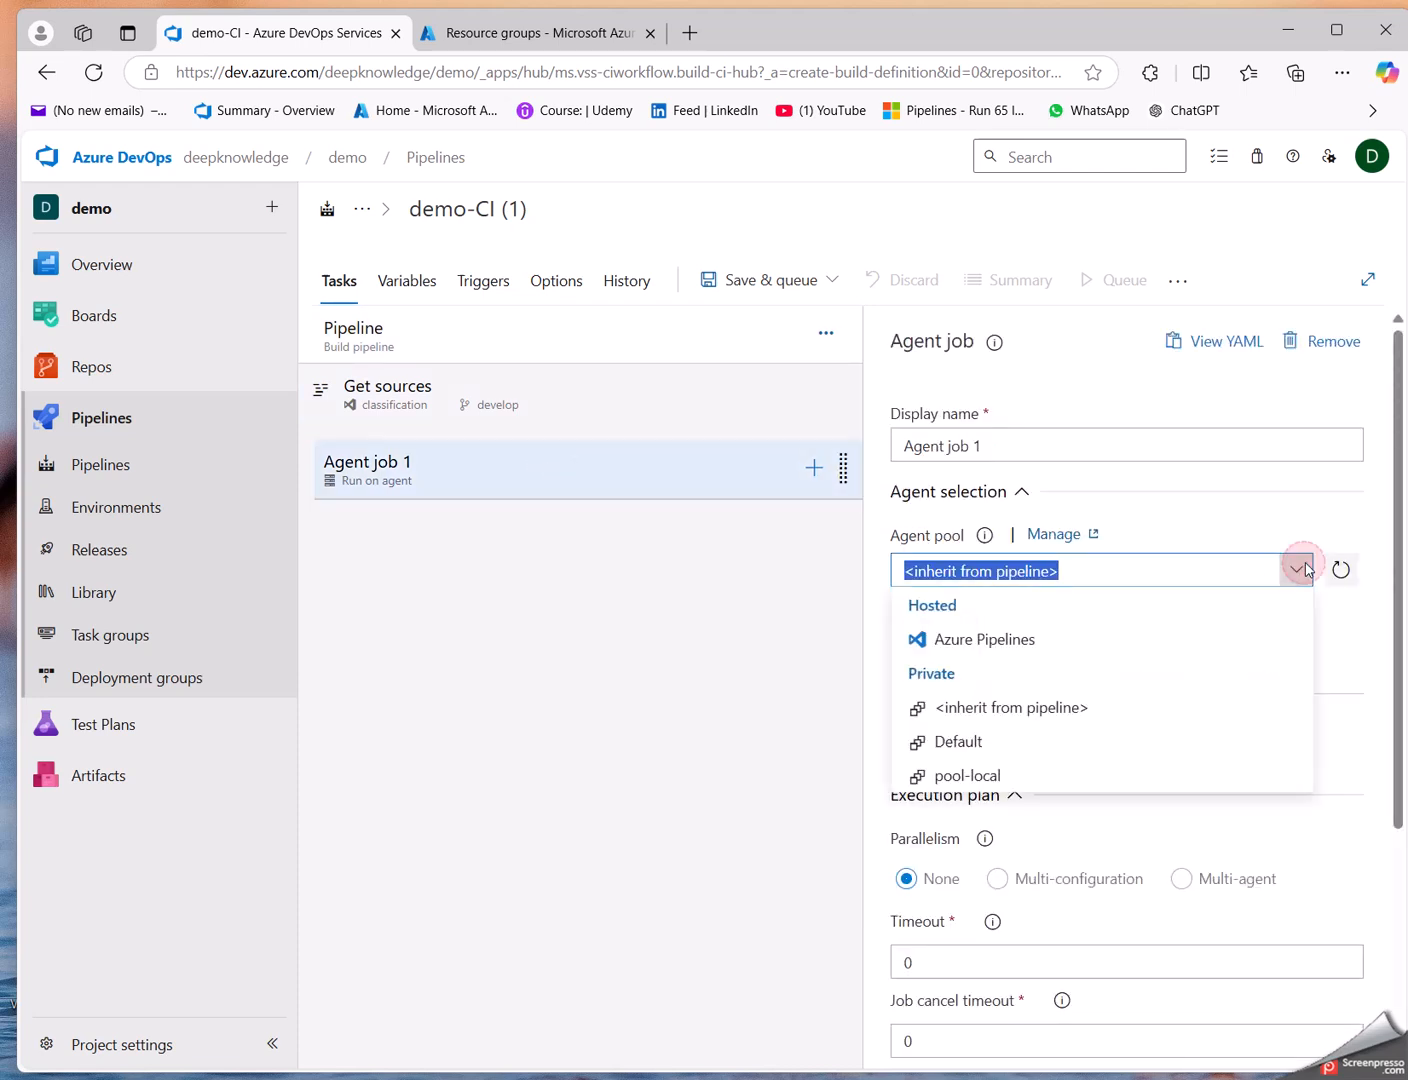
click(972, 748)
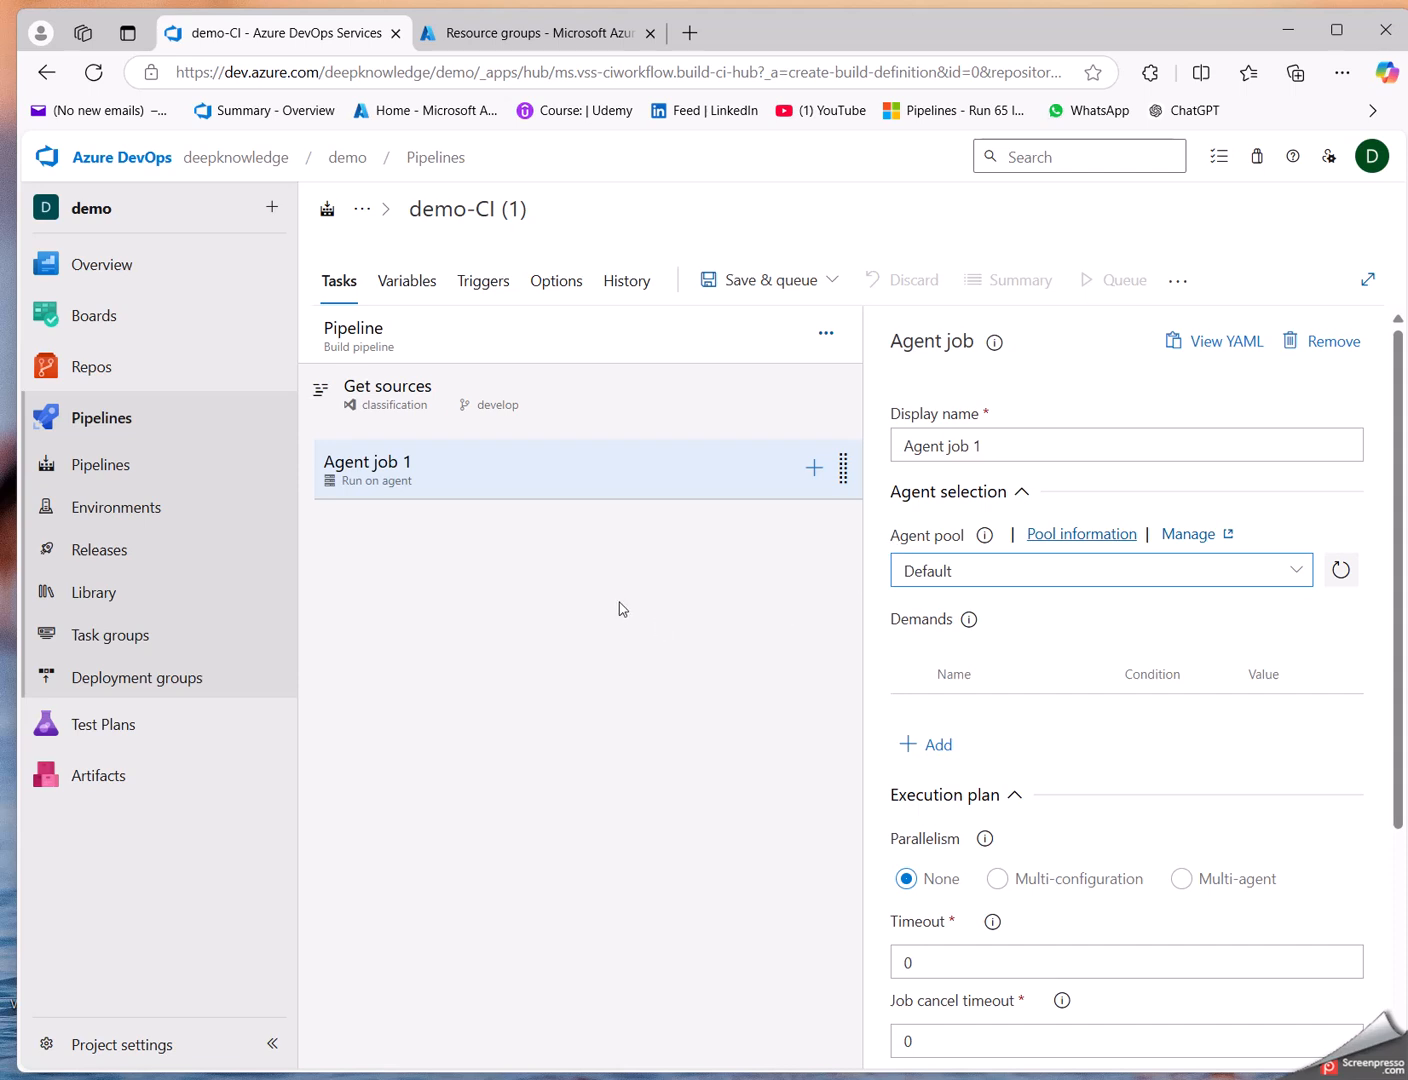
Step: Add a Use Python version task to Agent job 1 and set its version spec to 3.11.0
click(814, 467)
click(1192, 350)
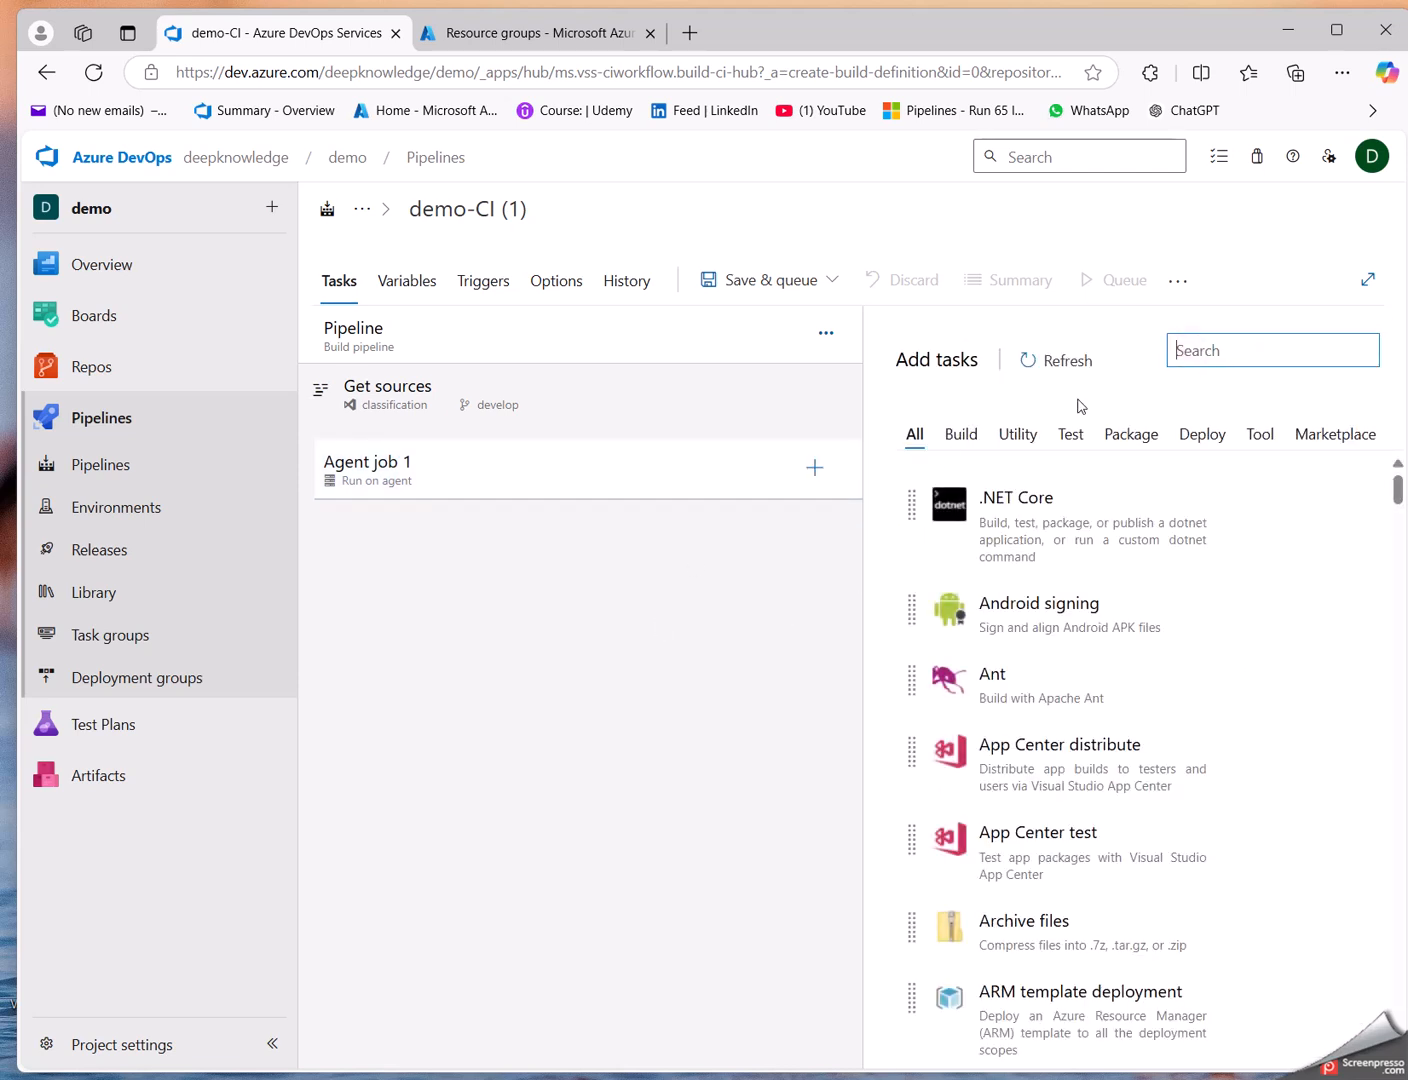
text(python)
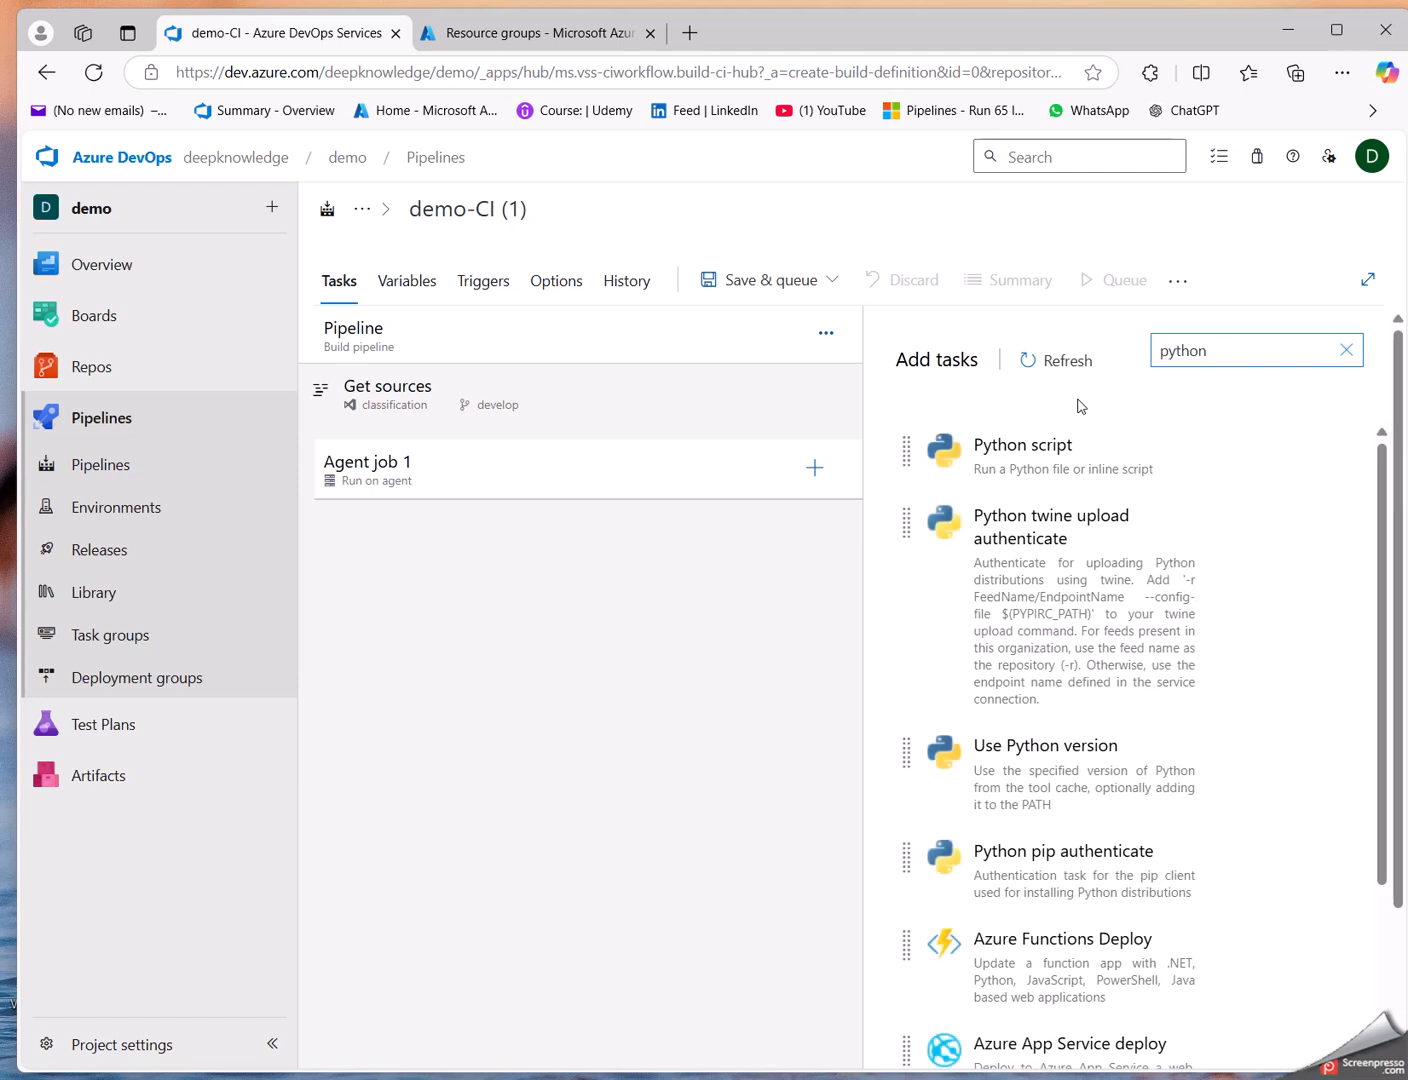
mouse_move(1068, 837)
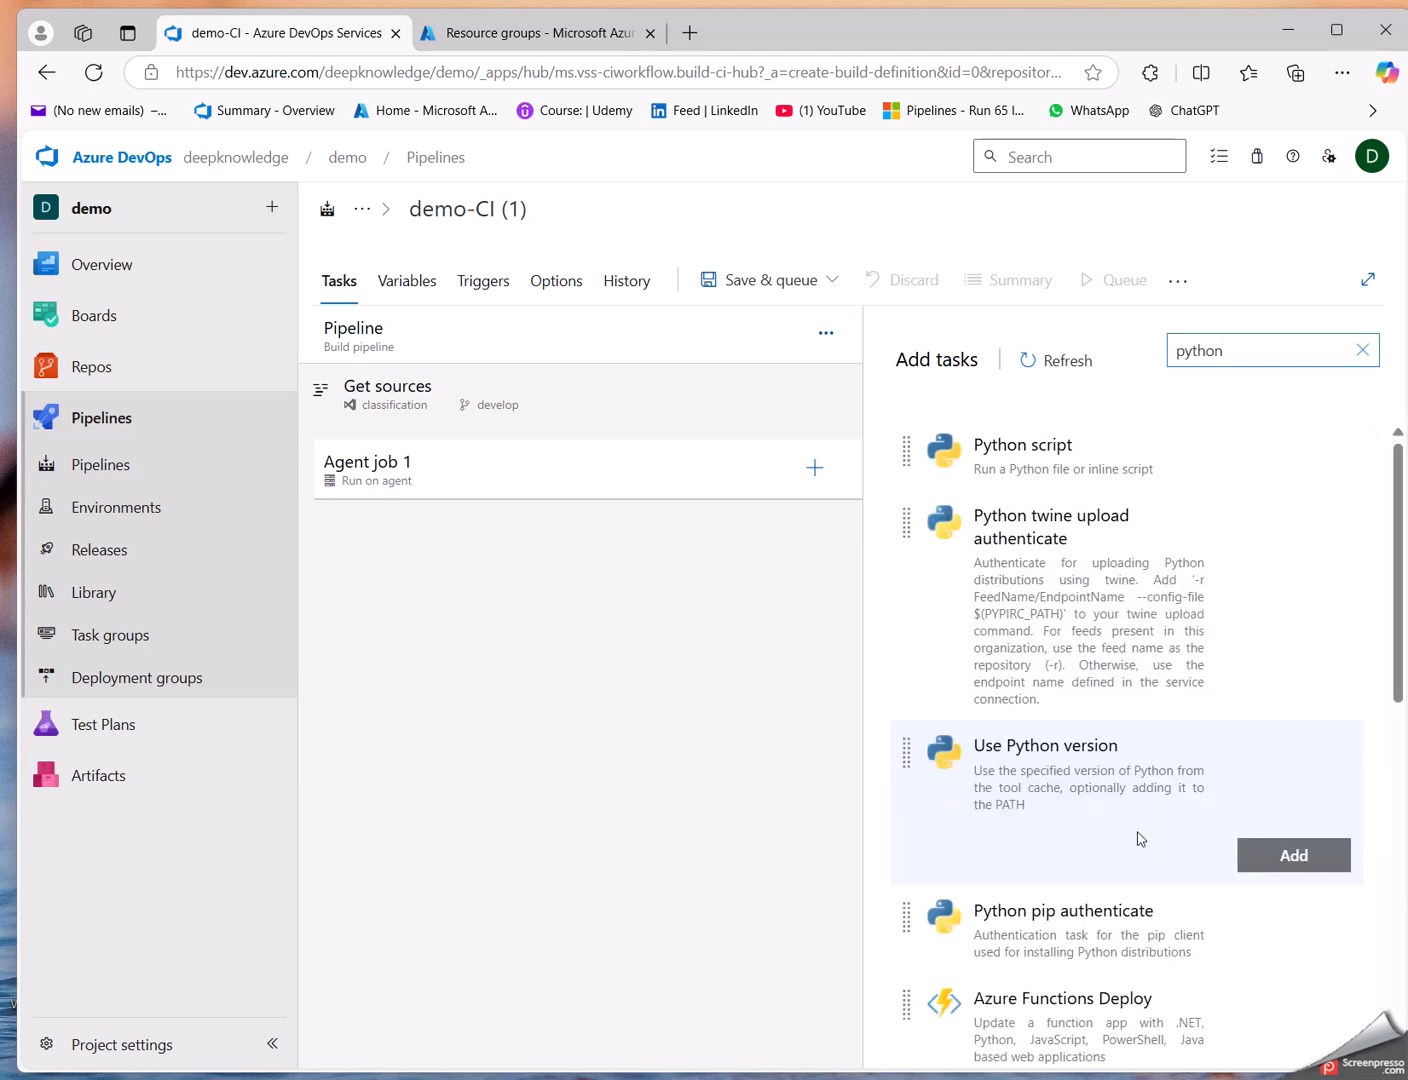
click(1292, 856)
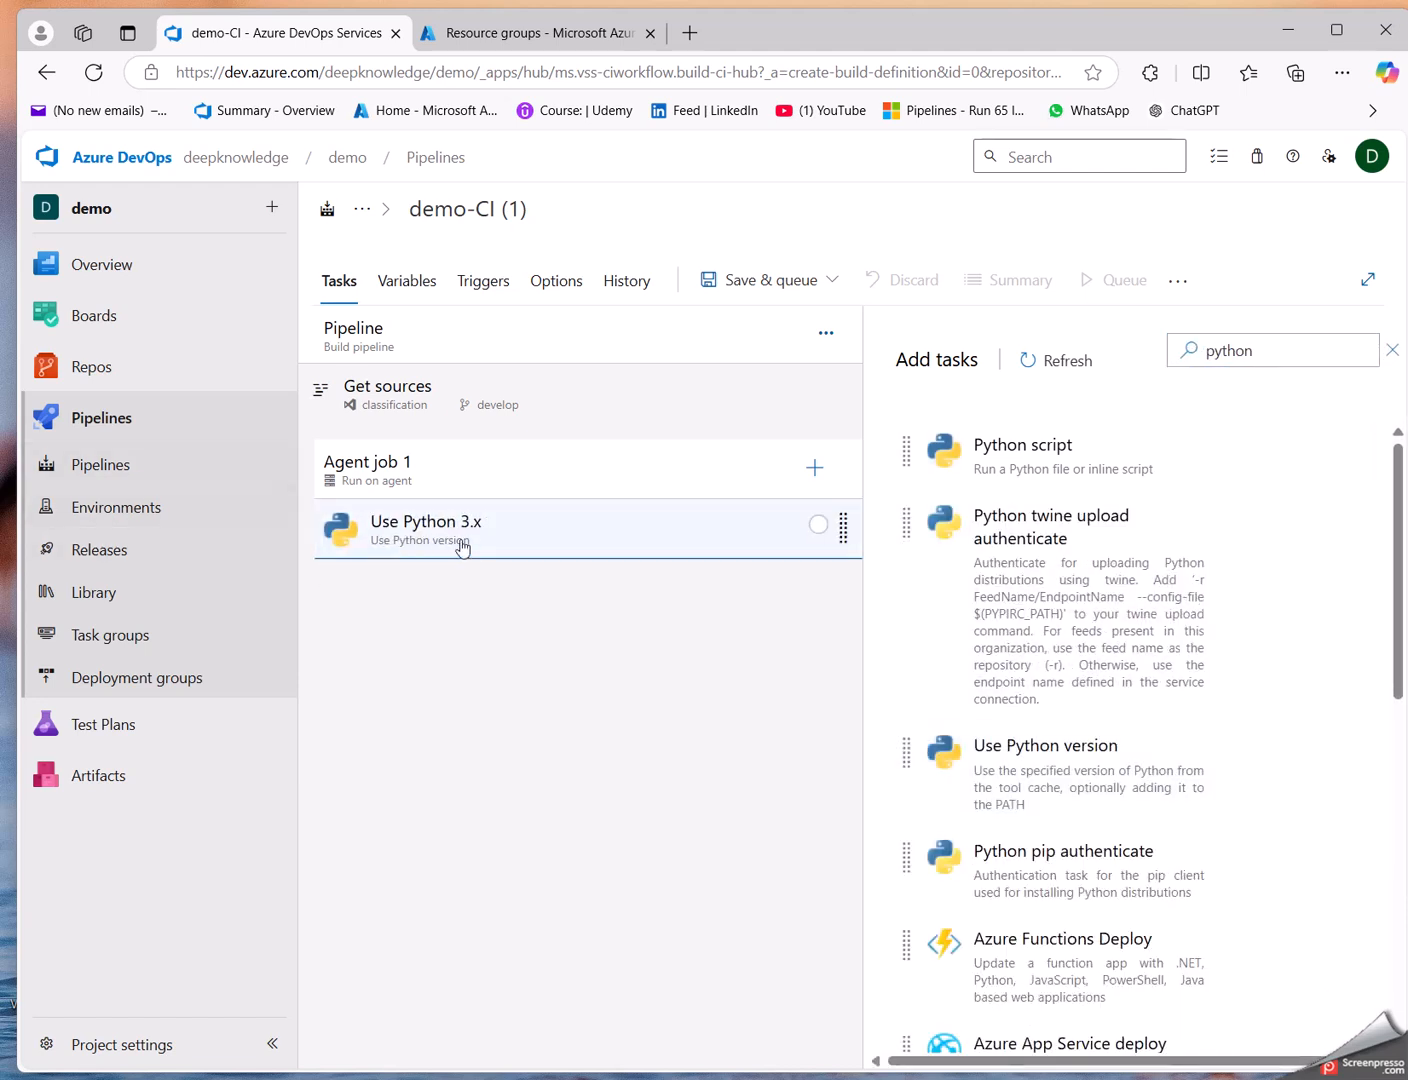
click(460, 540)
click(974, 575)
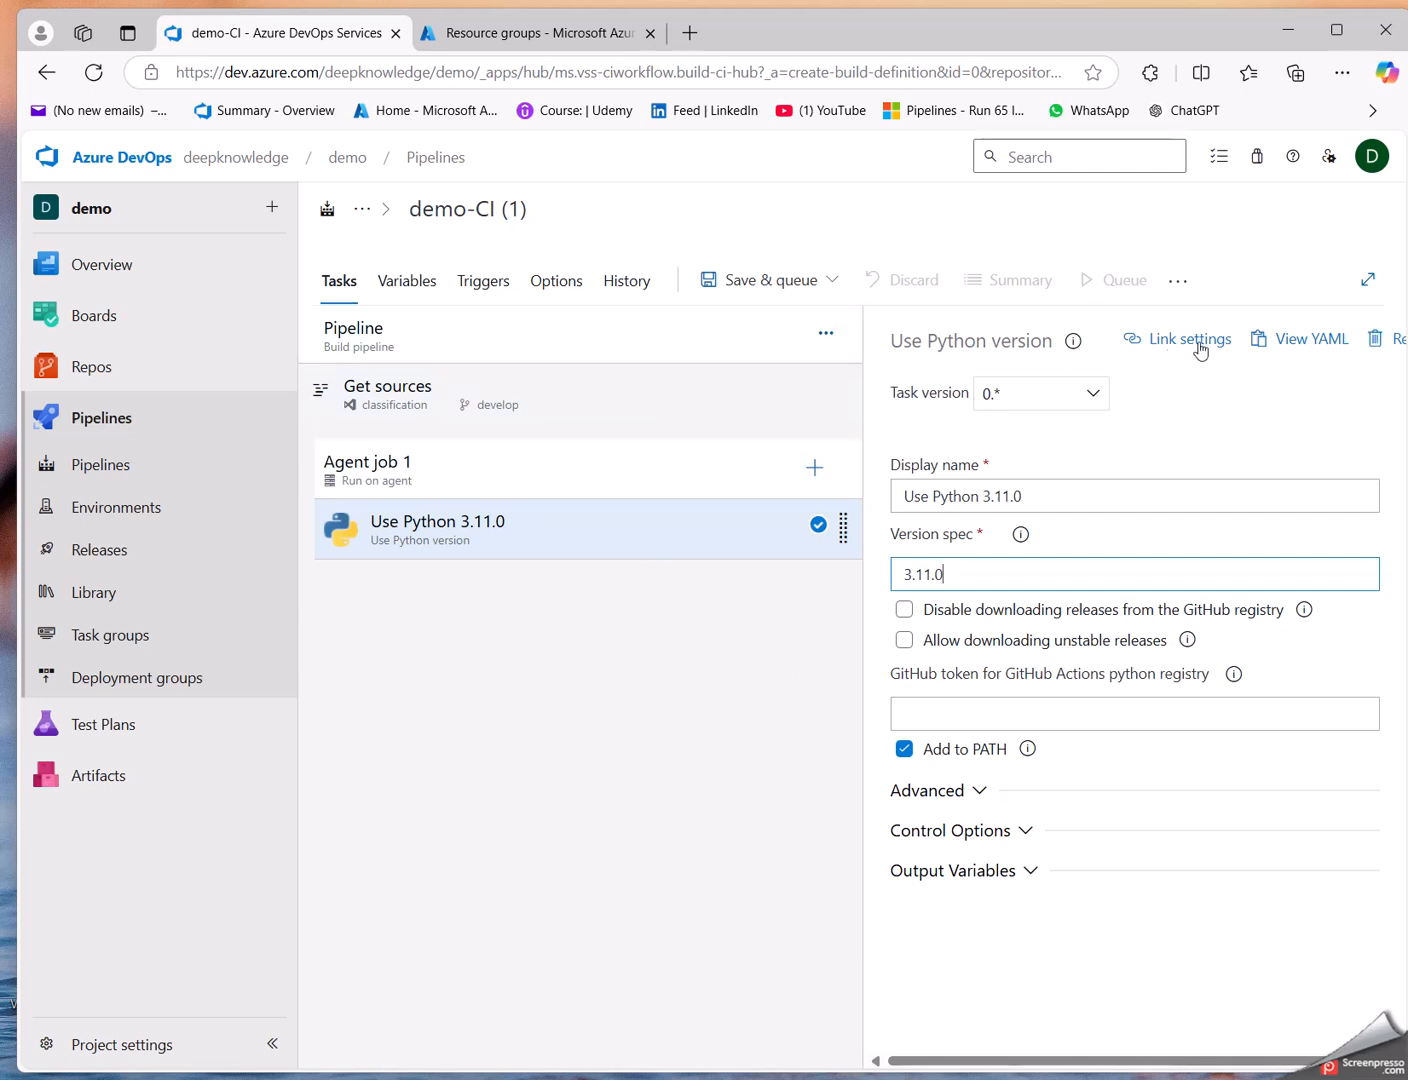
Step: Find the Azure CLI task by searching for cli and add it to Agent job 1
click(815, 470)
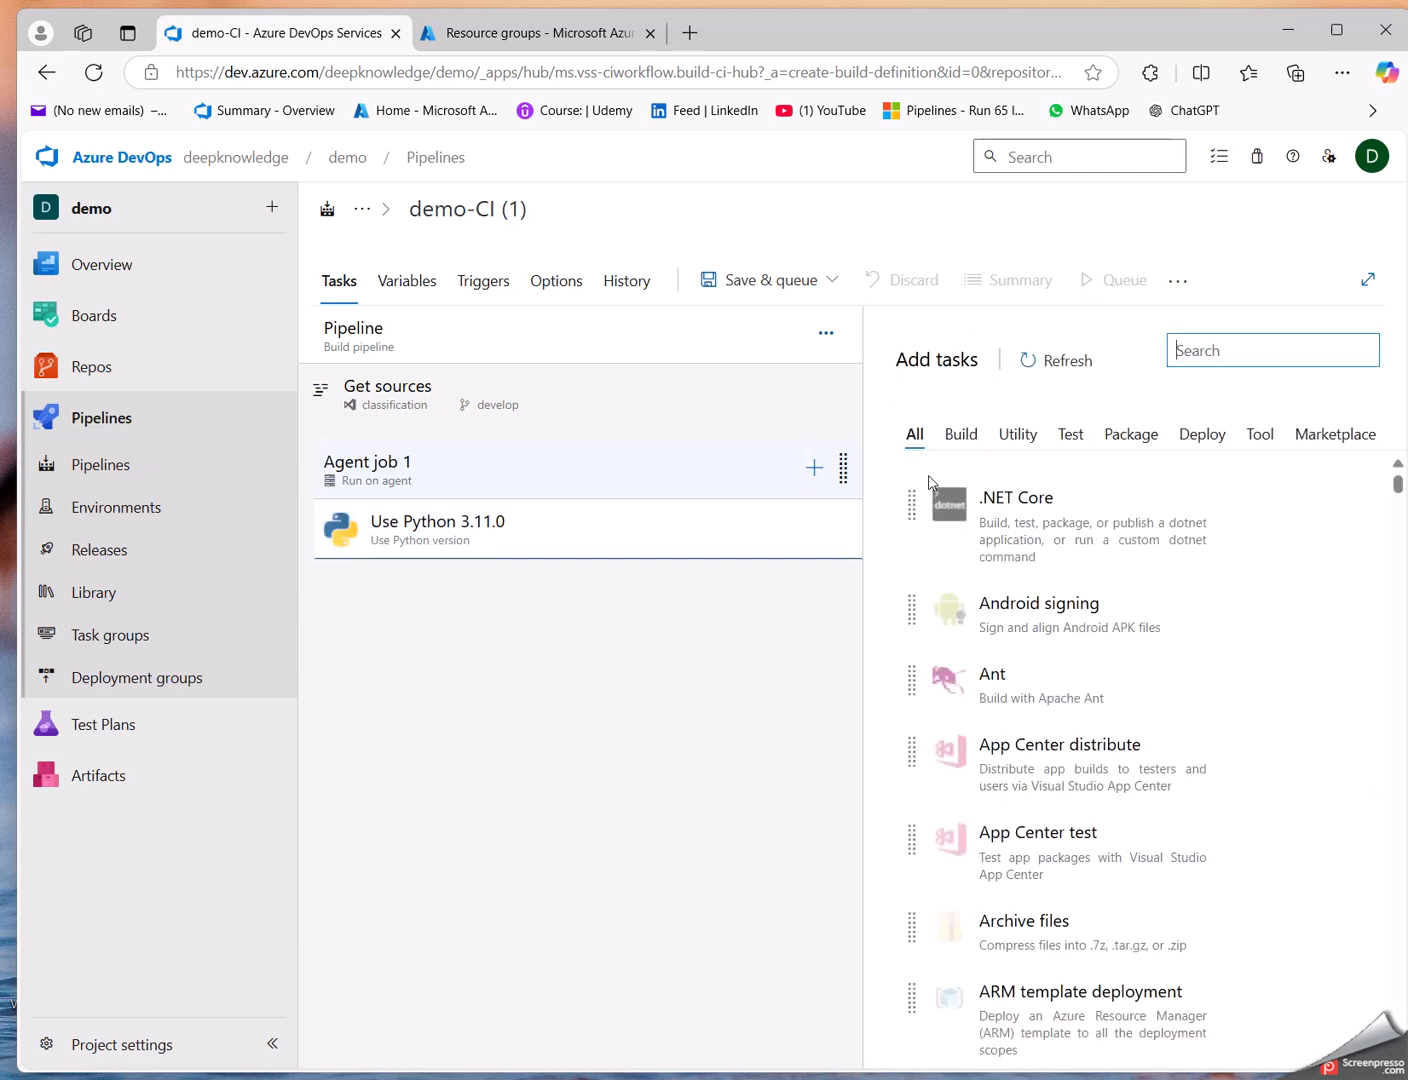
click(1242, 357)
text(cli)
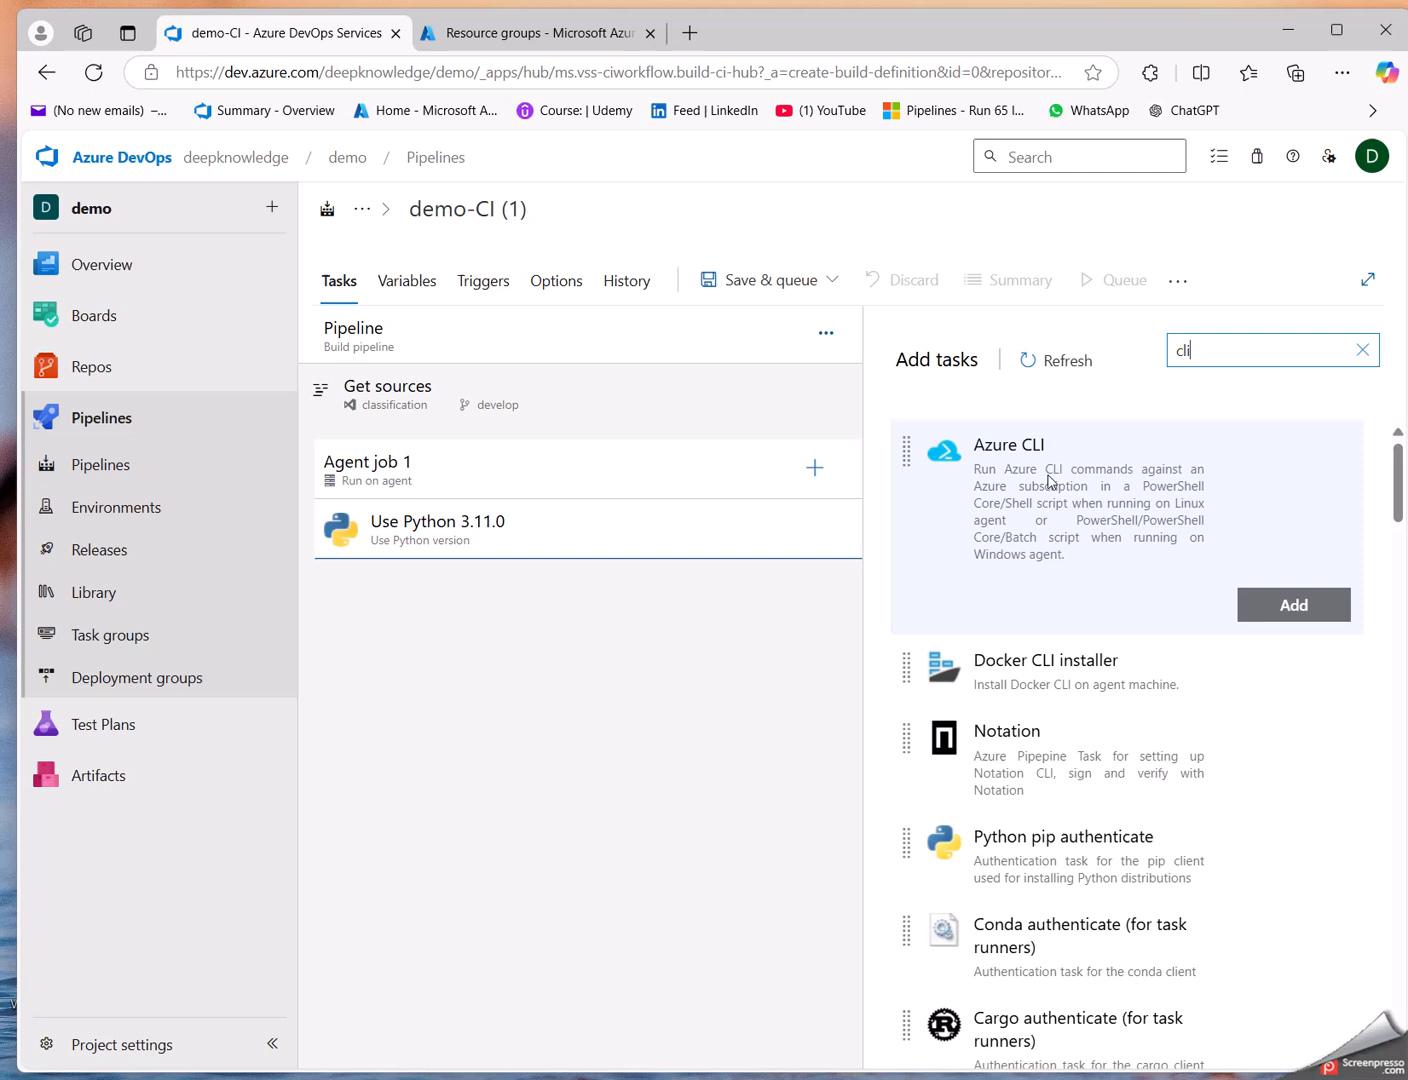
click(1200, 525)
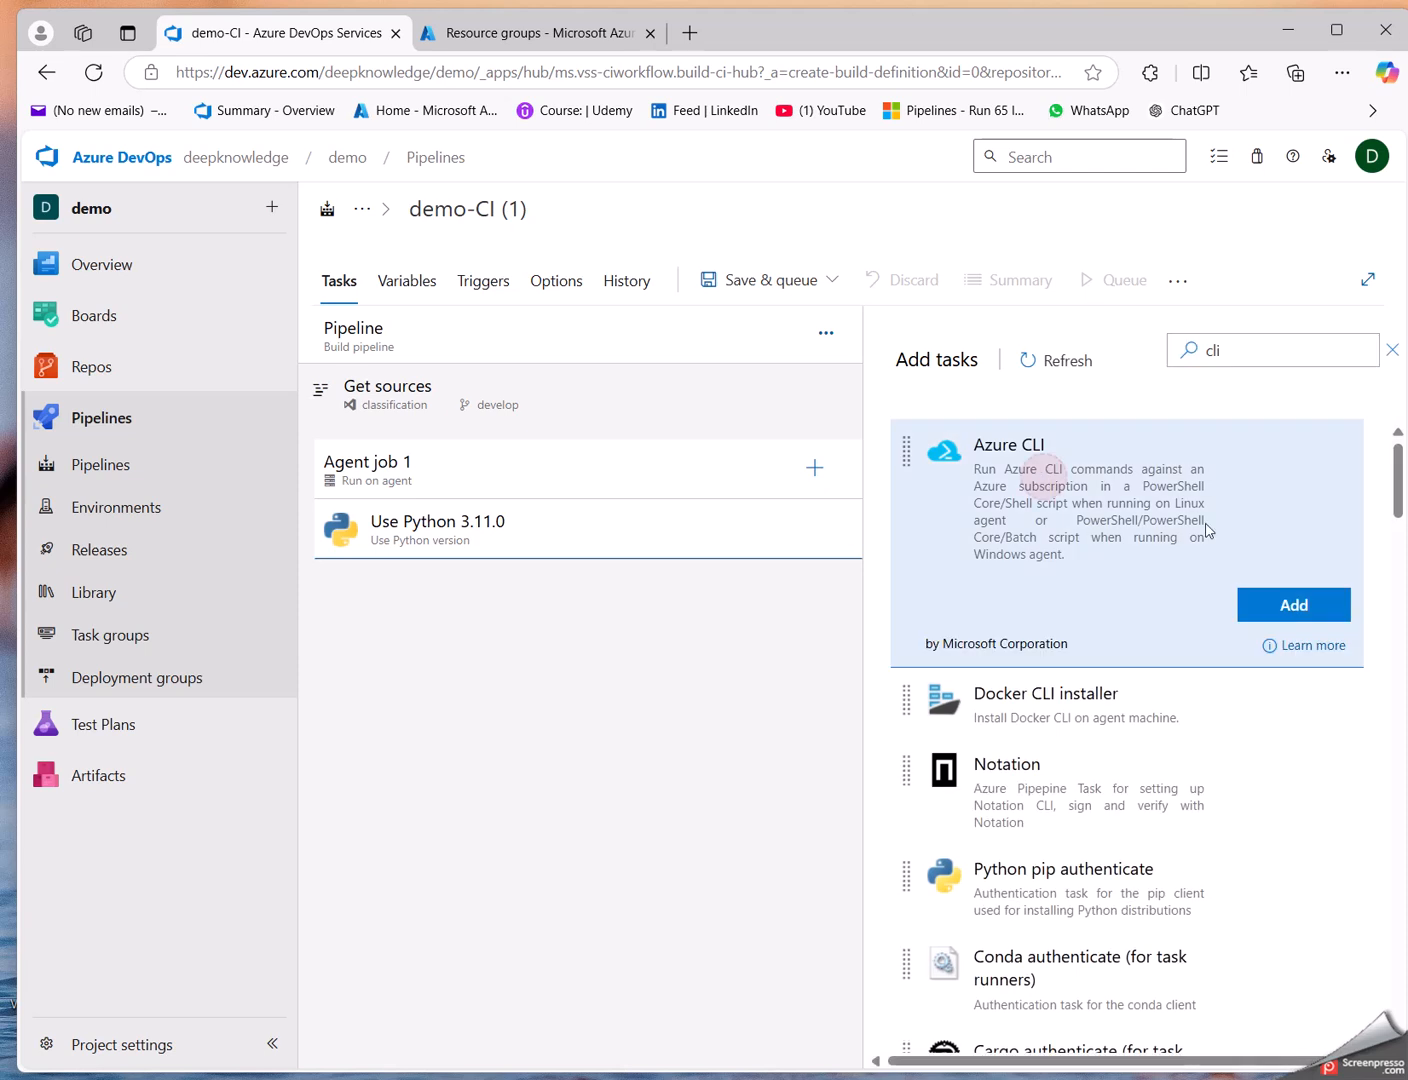
click(1302, 619)
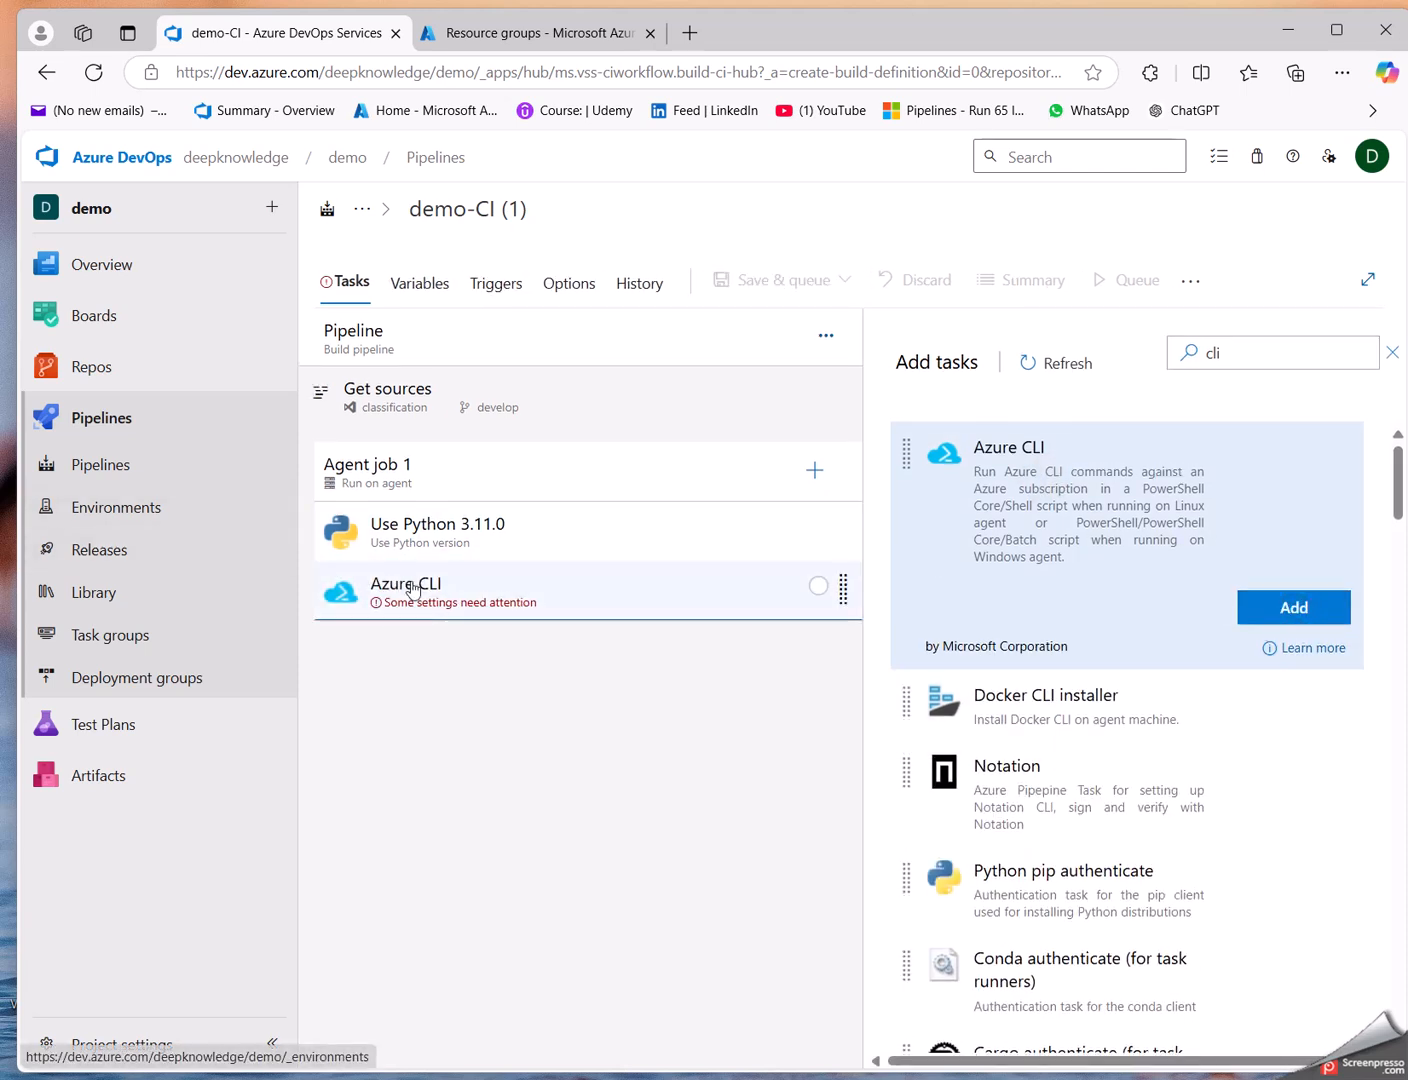
Step: Set the display name of the new Azure CLI task to Install ML Extension
click(393, 587)
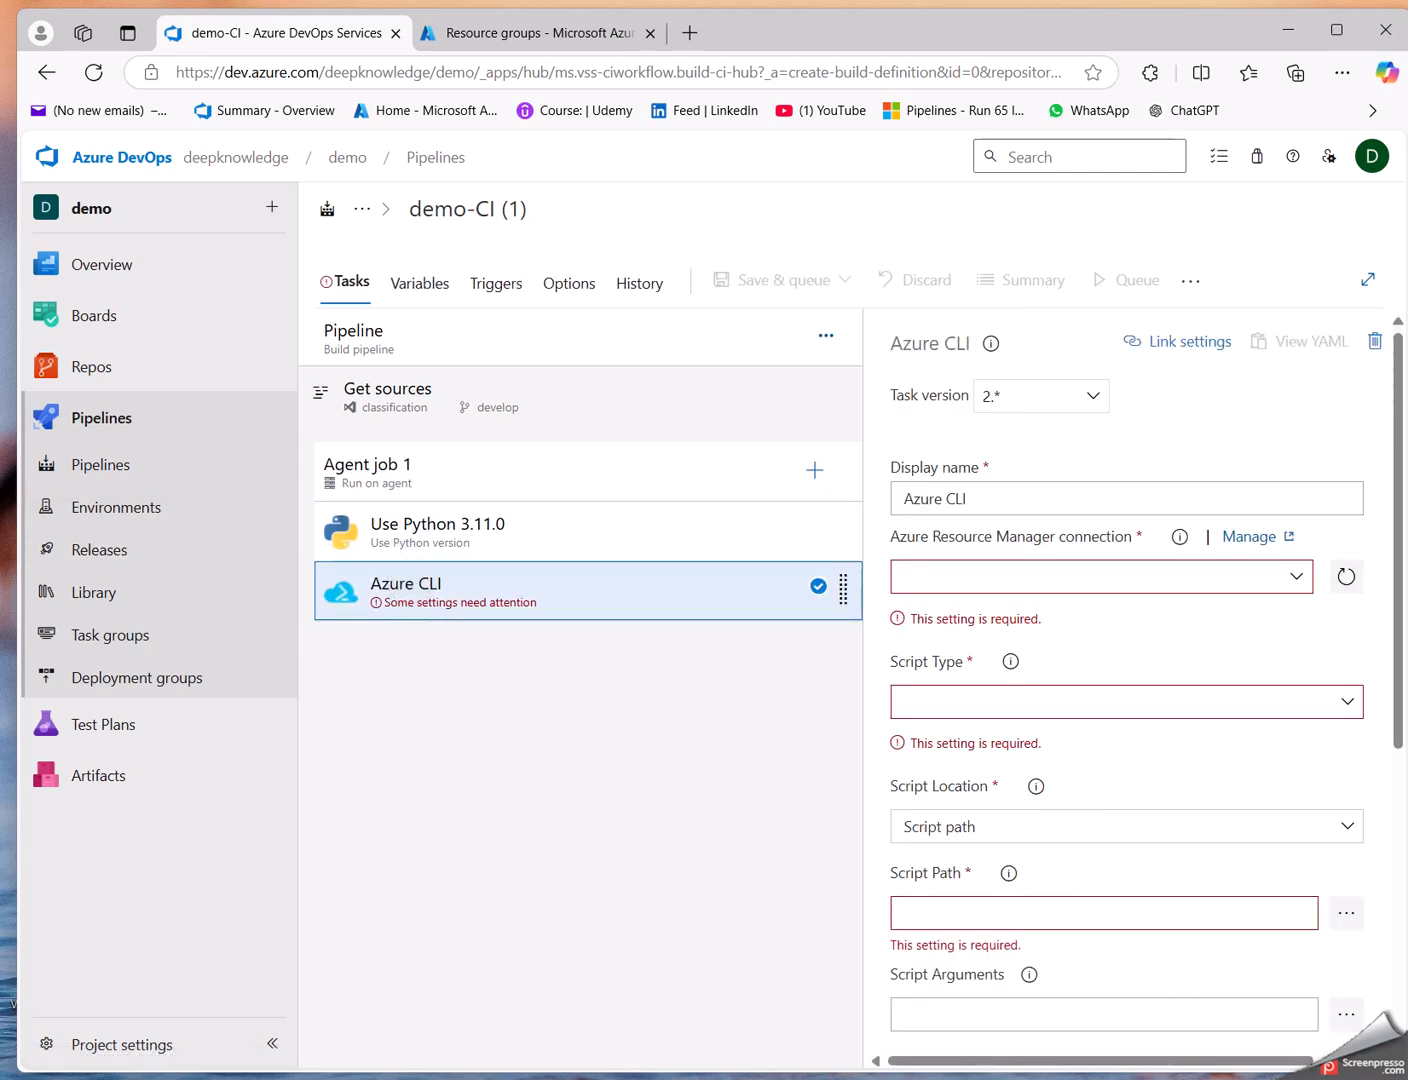
key(alt+Tab)
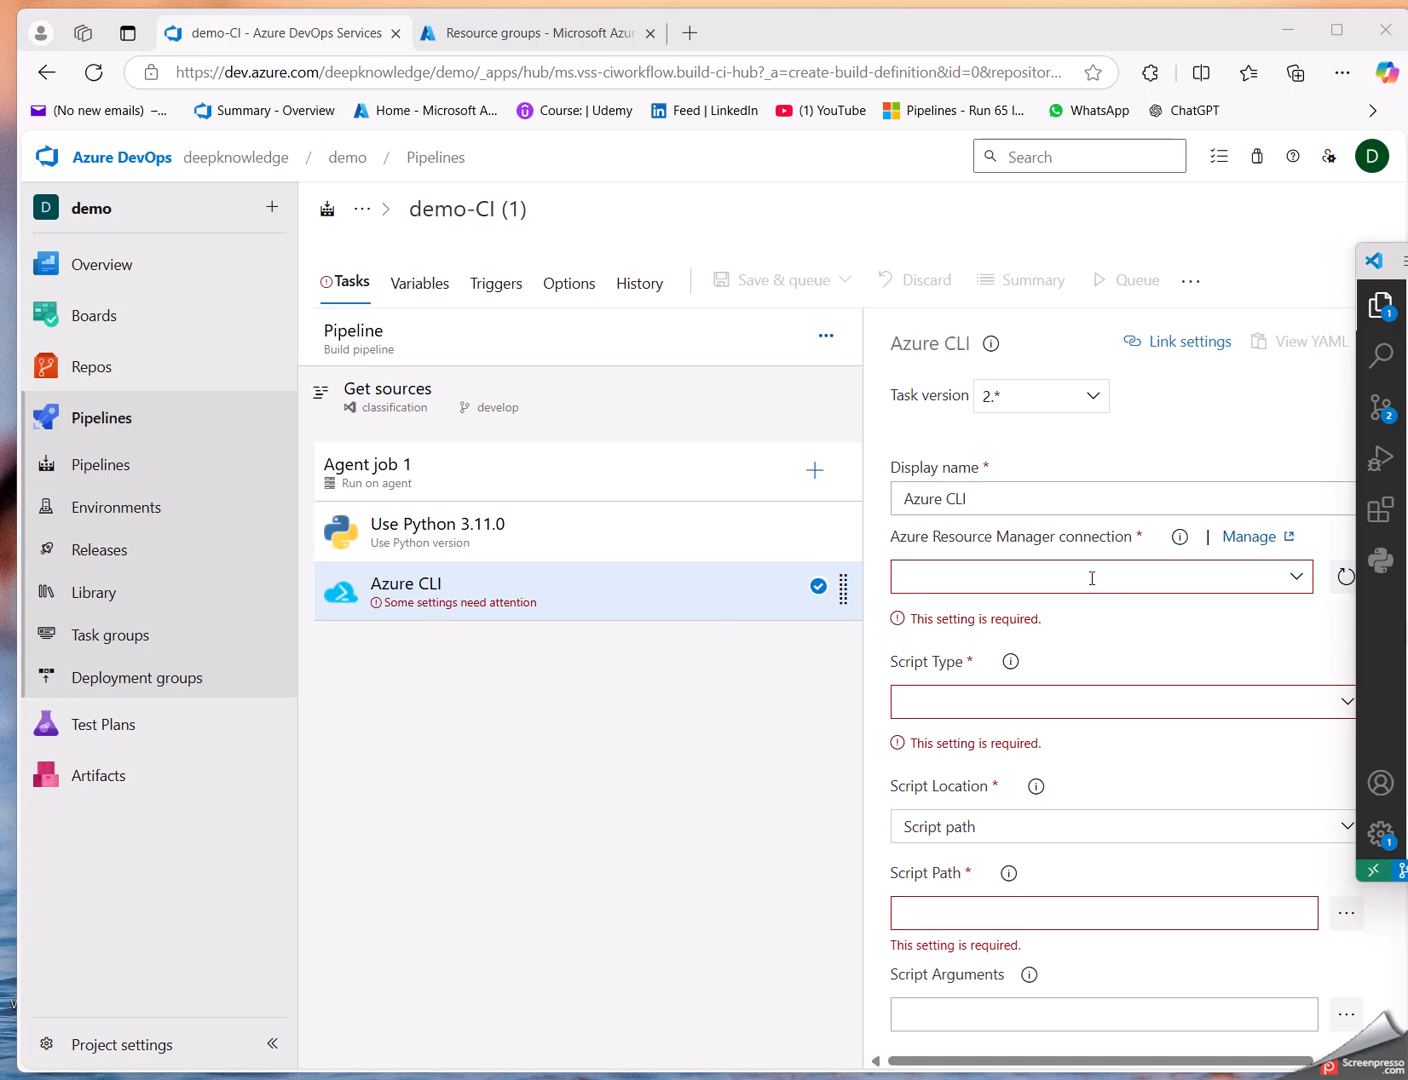
click(985, 499)
triple_click(985, 499)
text(Install ML Extension)
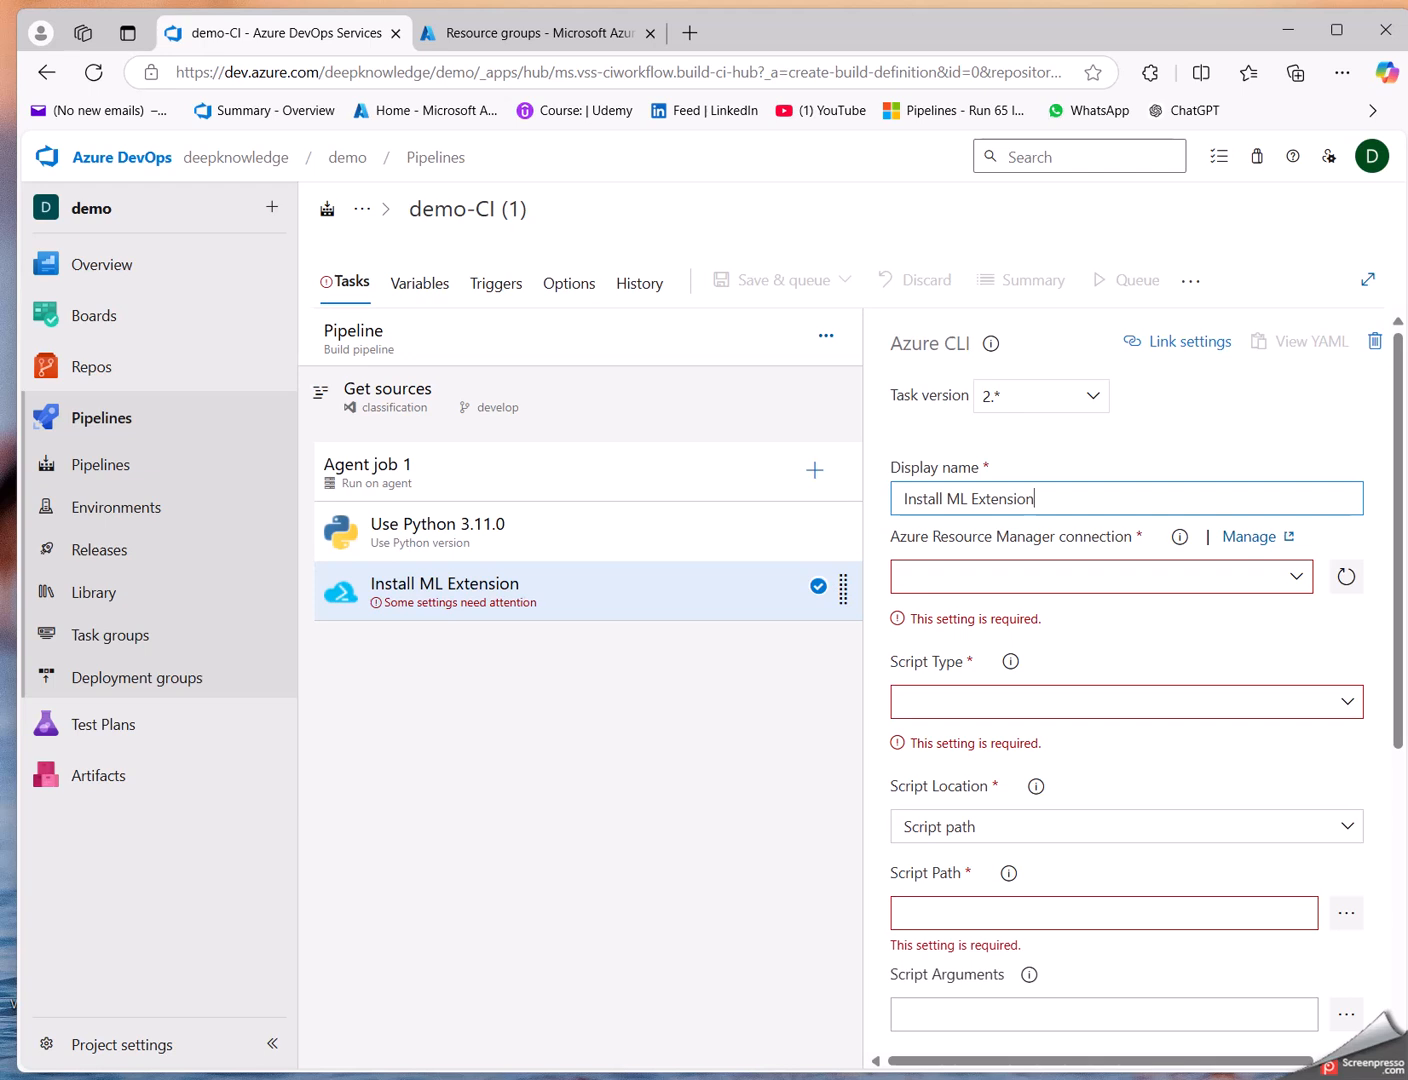
Step: Configure the Install ML Extension task as a PowerShell inline script that runs az extension add --name ml
key(alt+Tab)
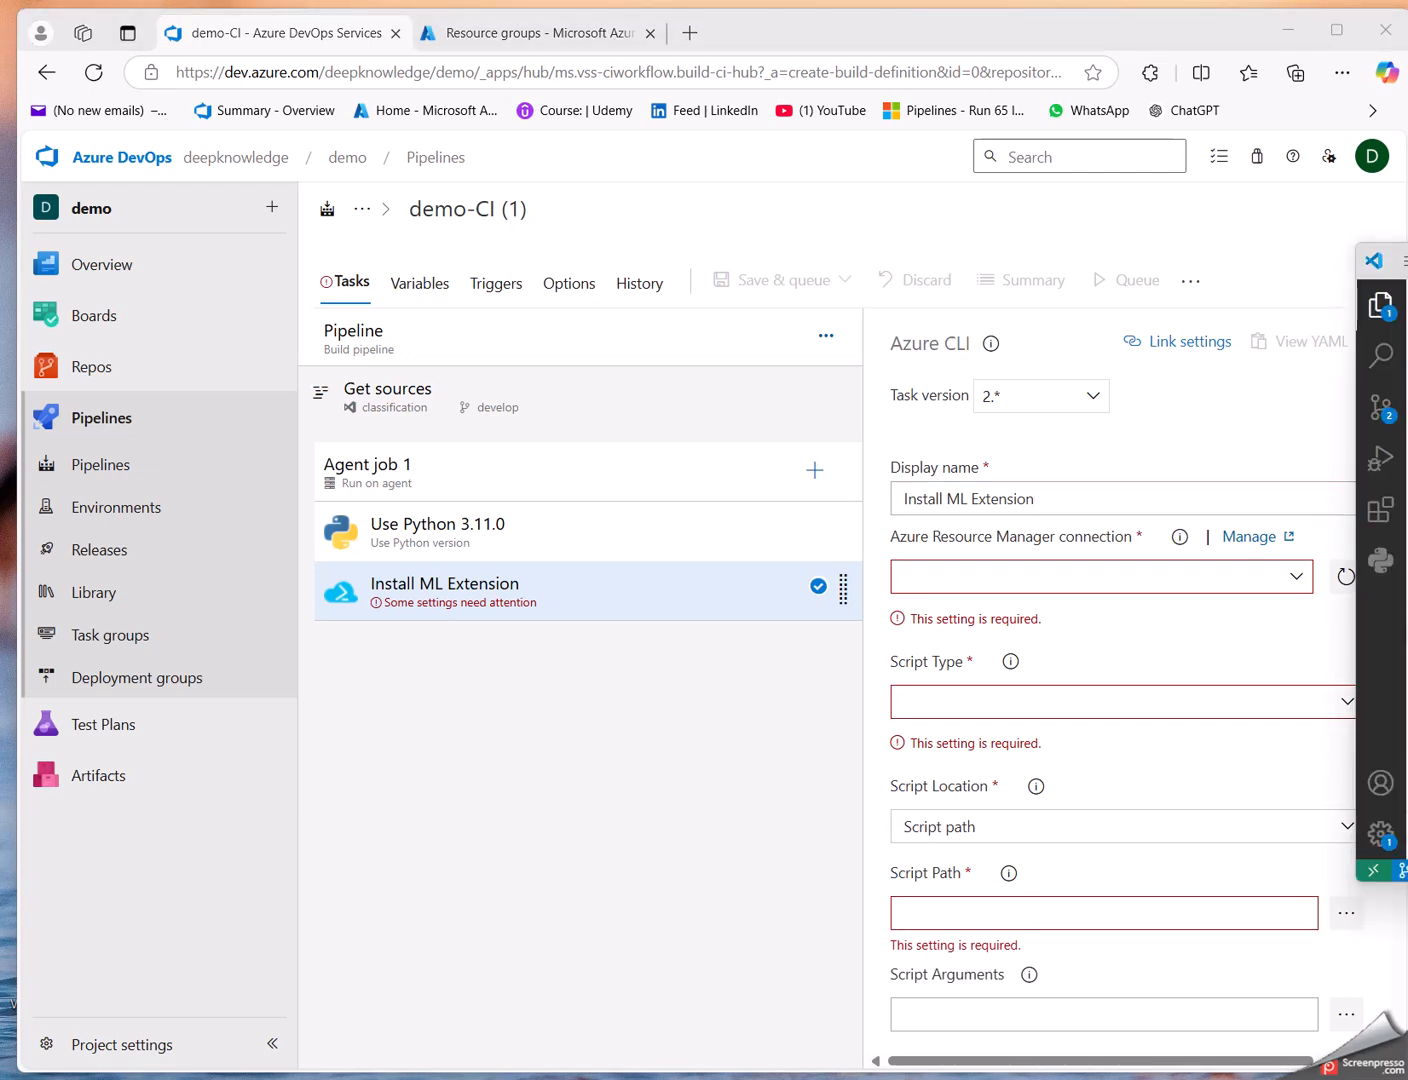
click(983, 702)
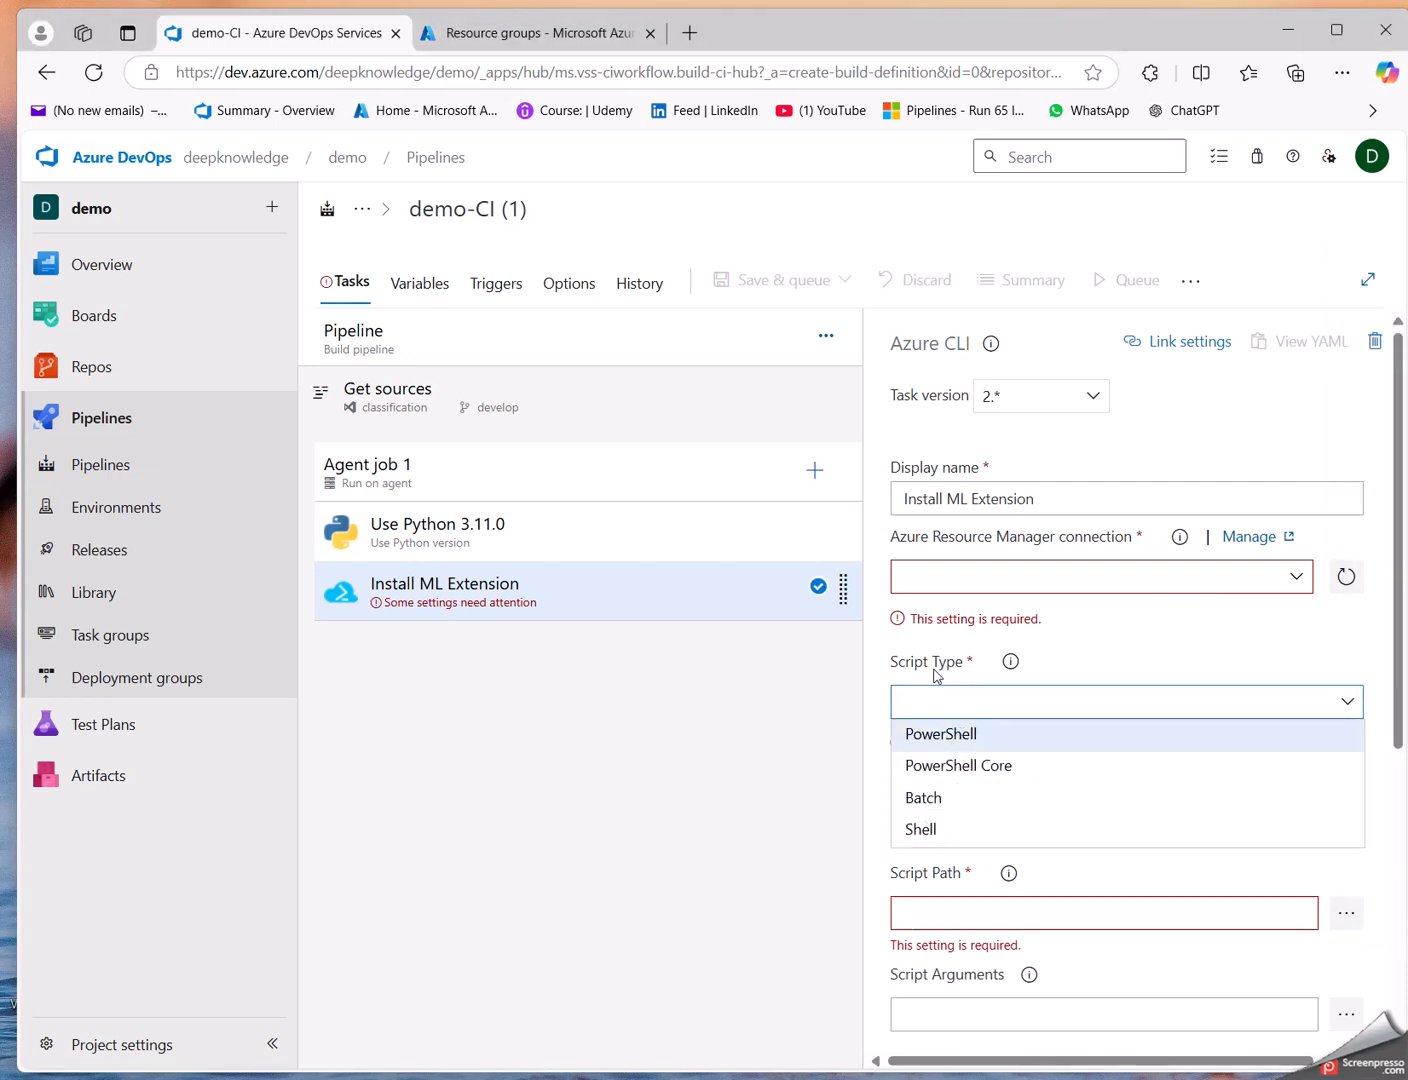
click(930, 734)
click(958, 792)
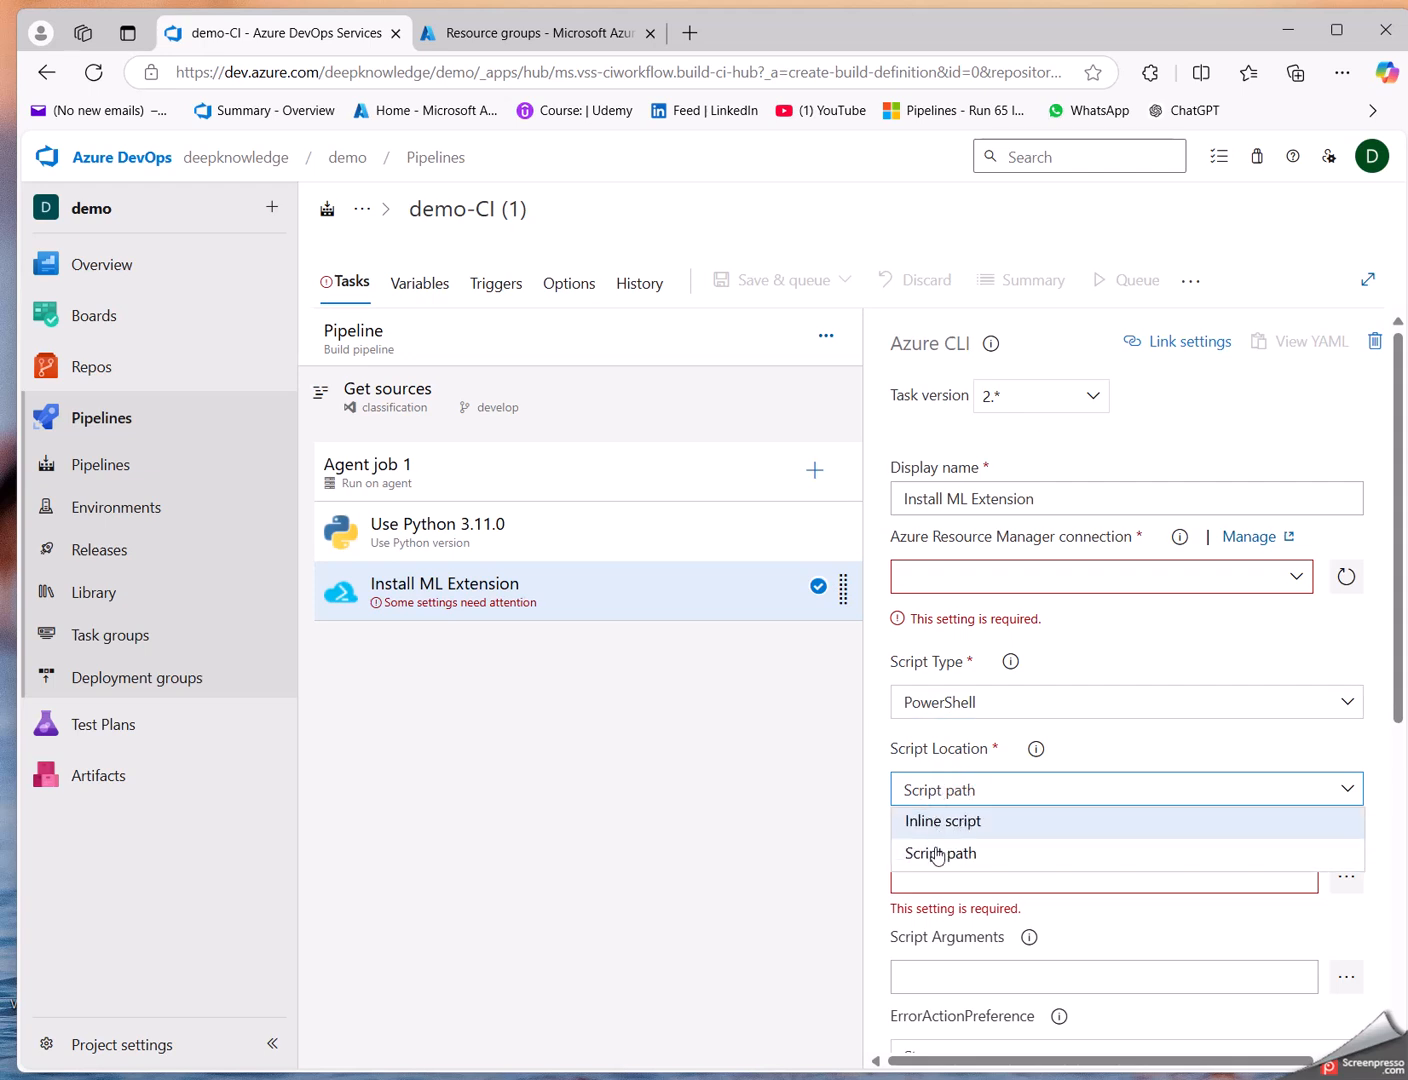
click(941, 822)
click(951, 873)
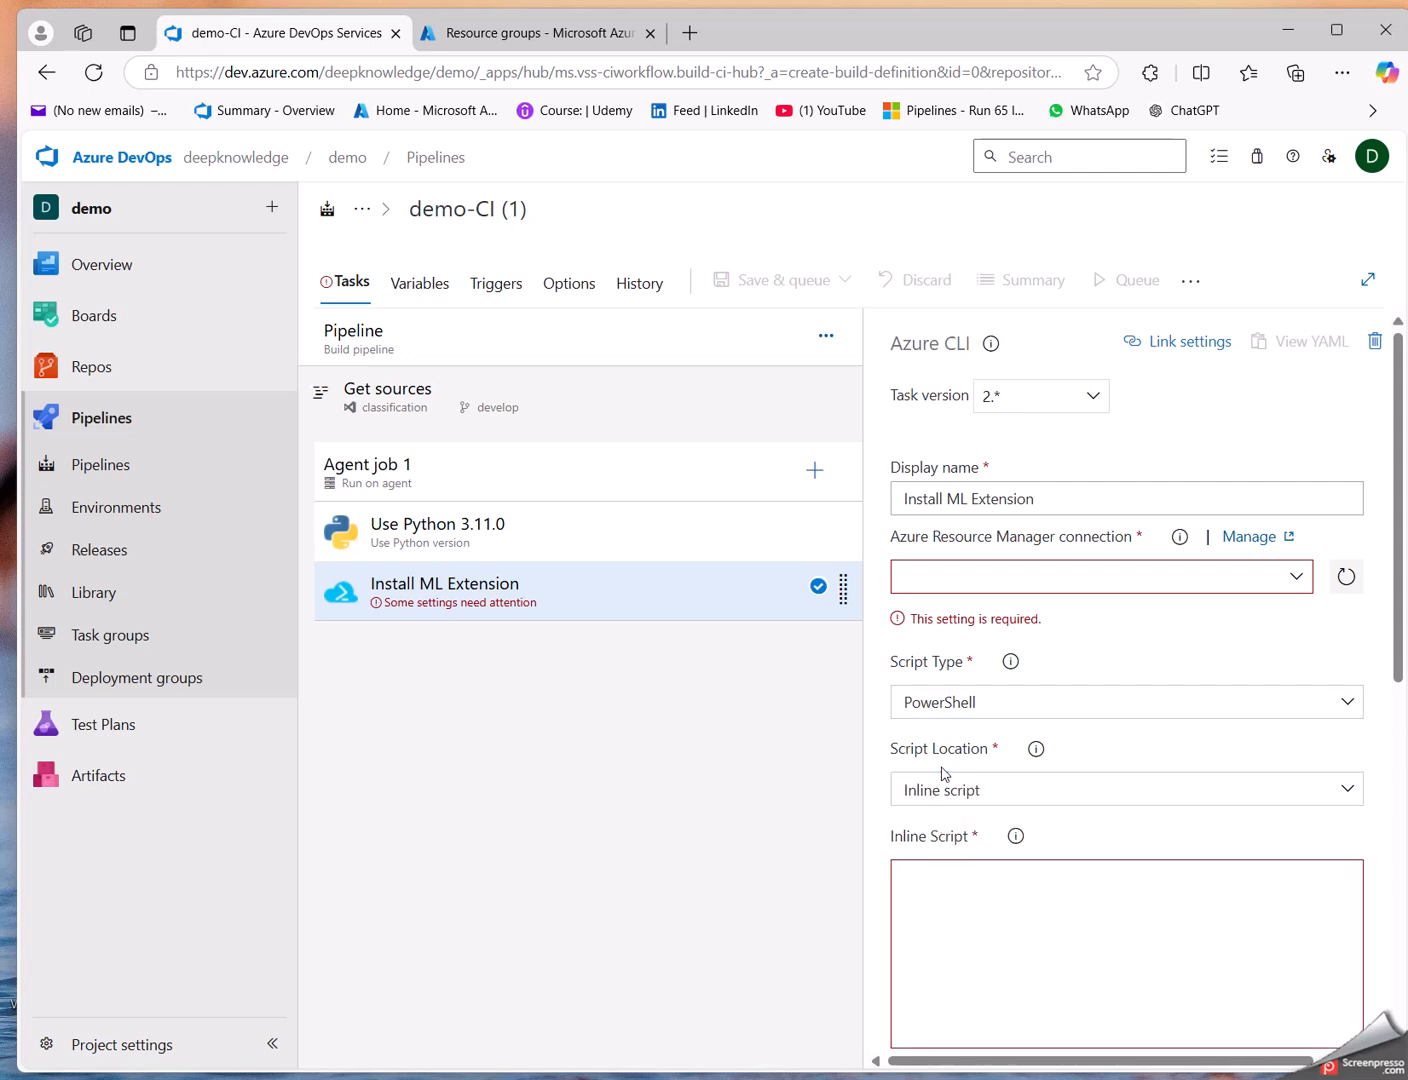
text(az extension add --name ml)
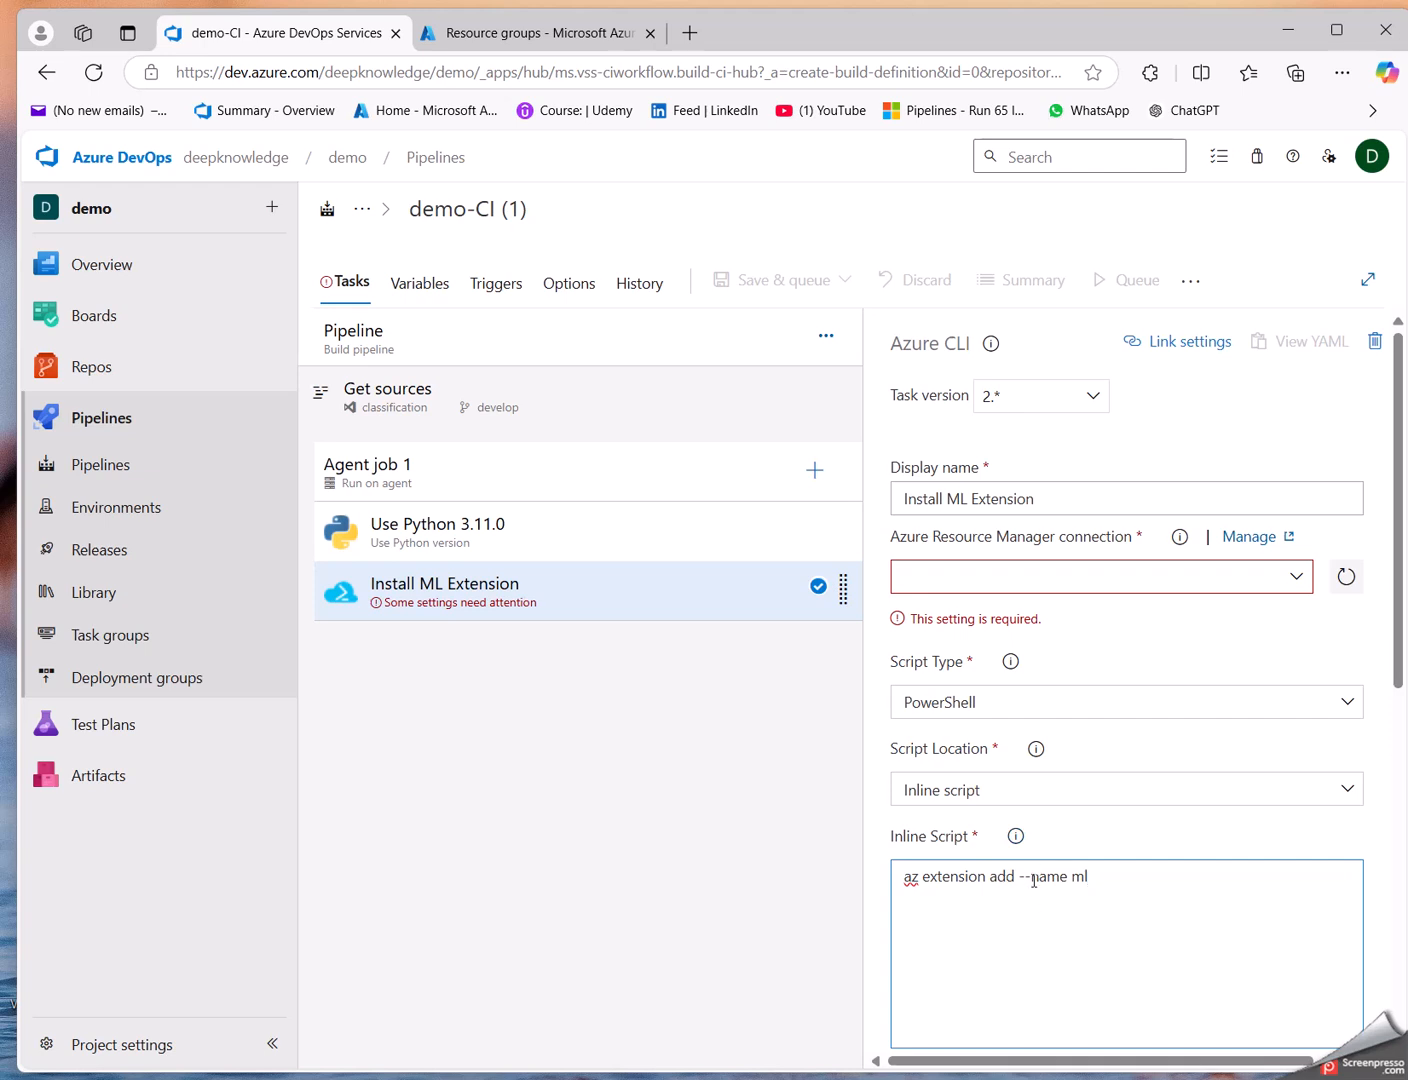
drag(1097, 878, 911, 880)
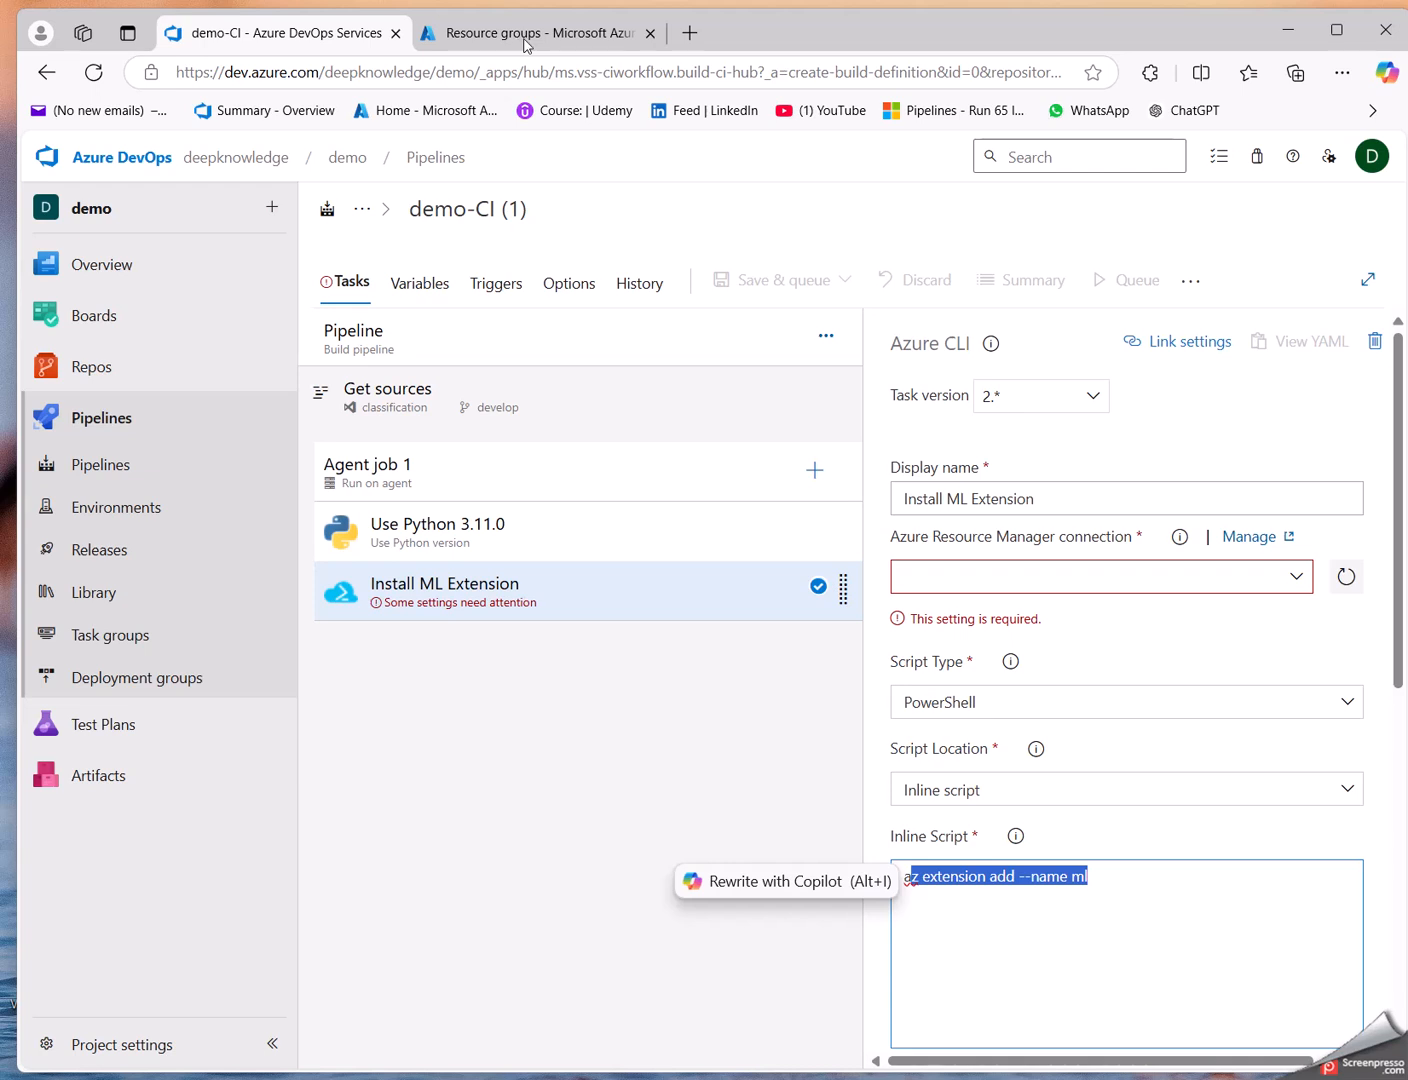
Step: Set the Install ML Extension task's Azure Resource Manager connection to azure_conn_pipeline
click(1293, 580)
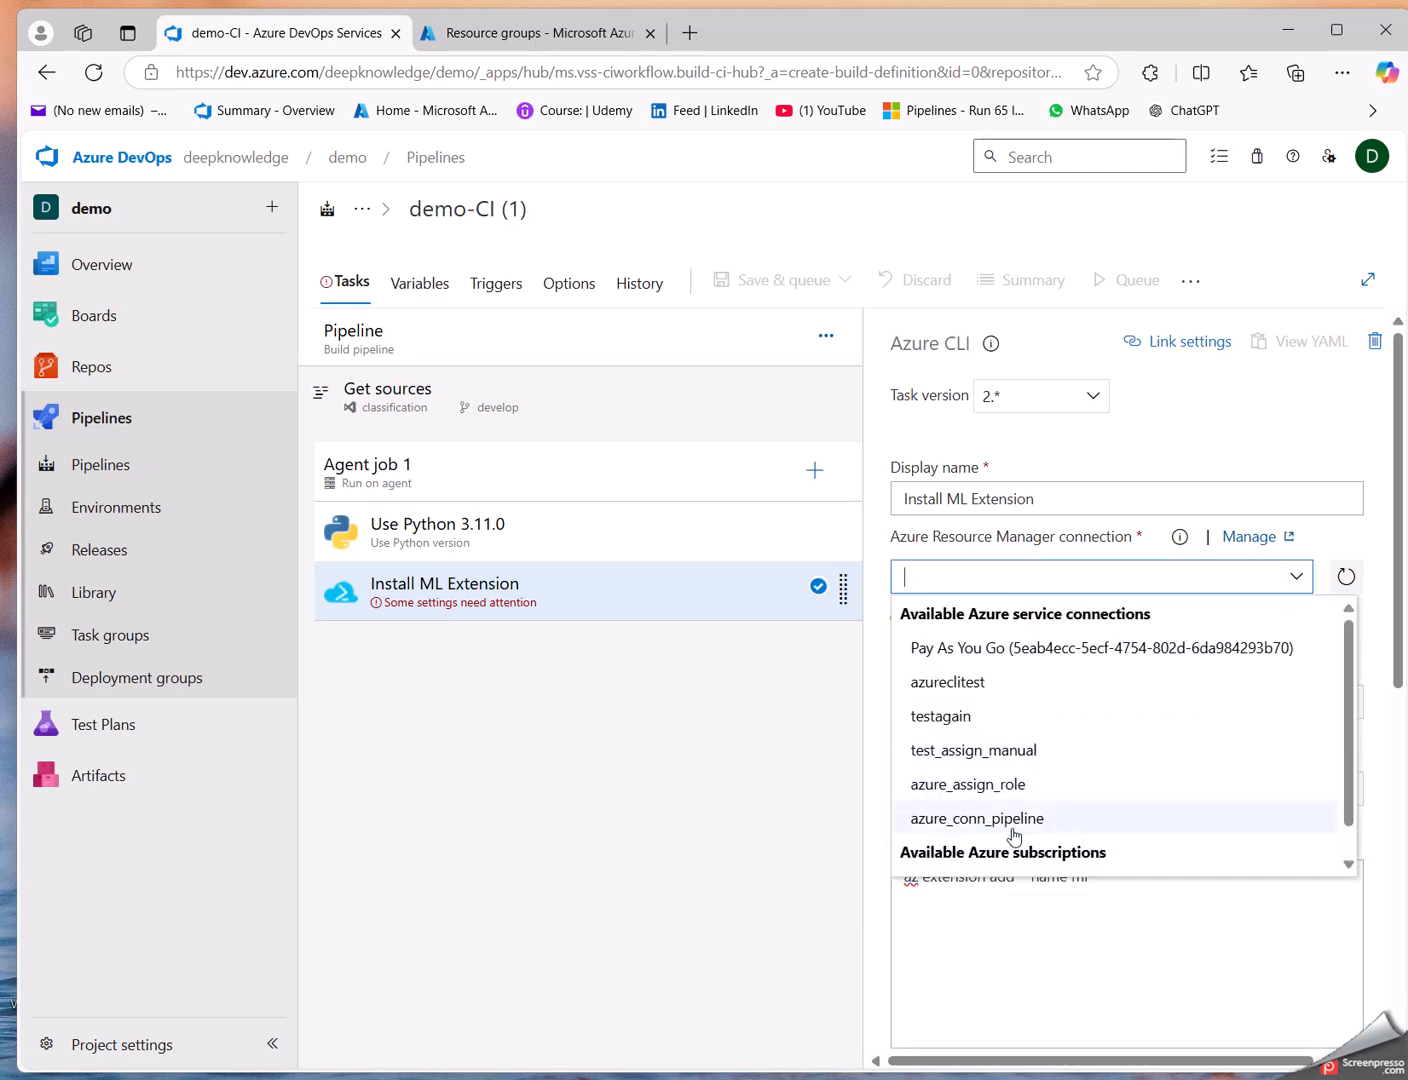
click(937, 820)
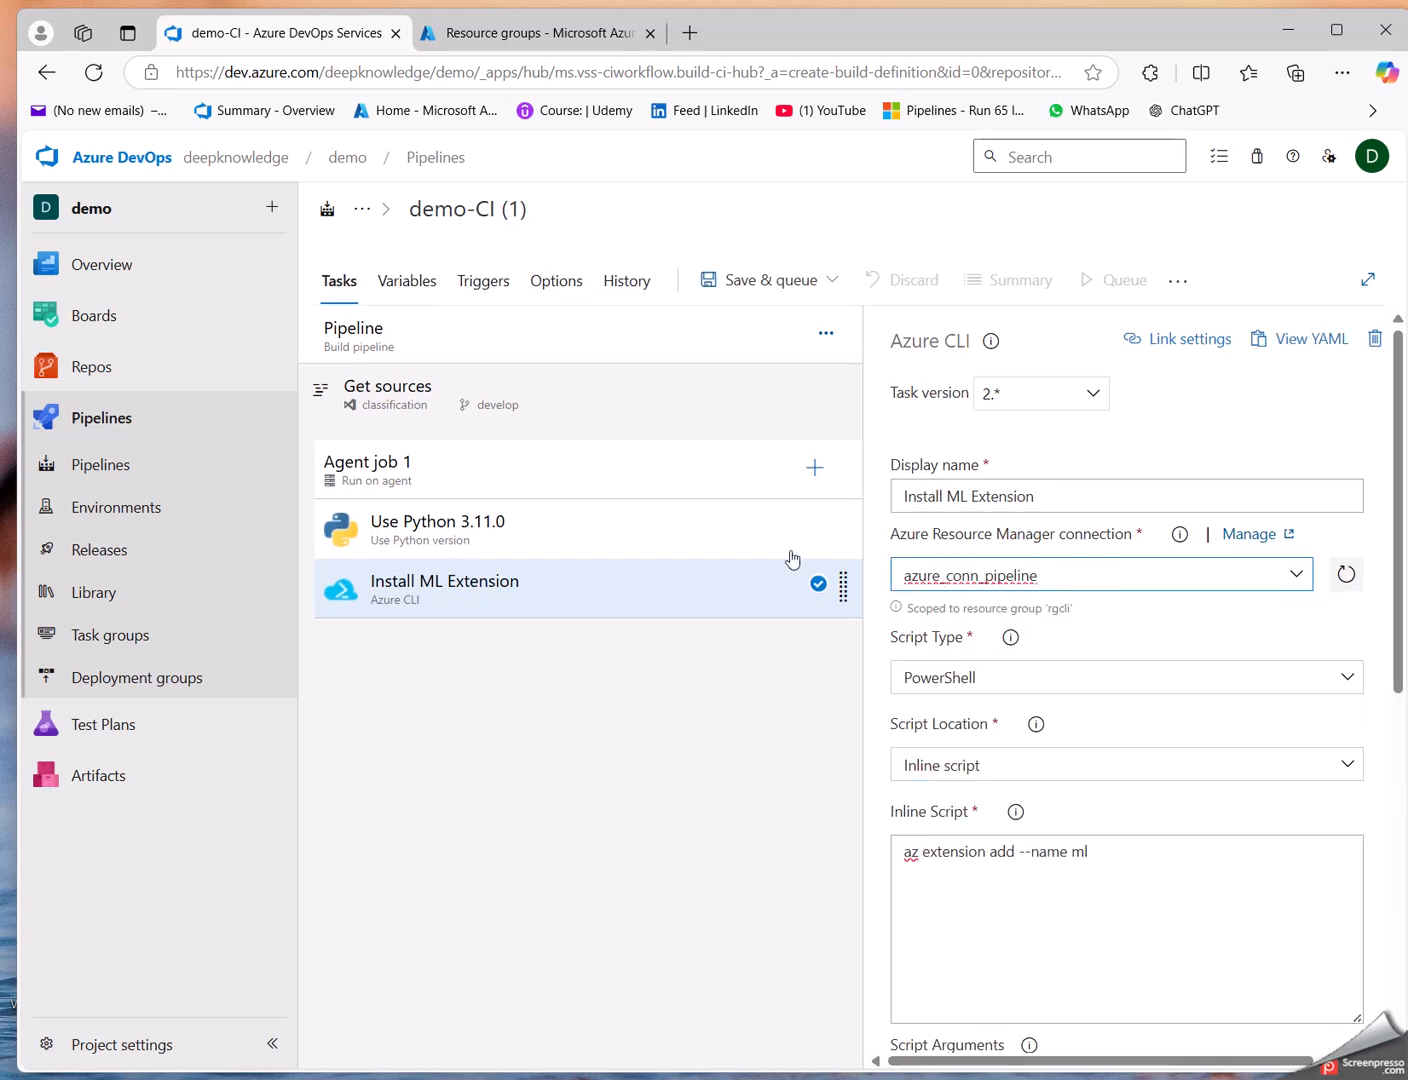
click(685, 791)
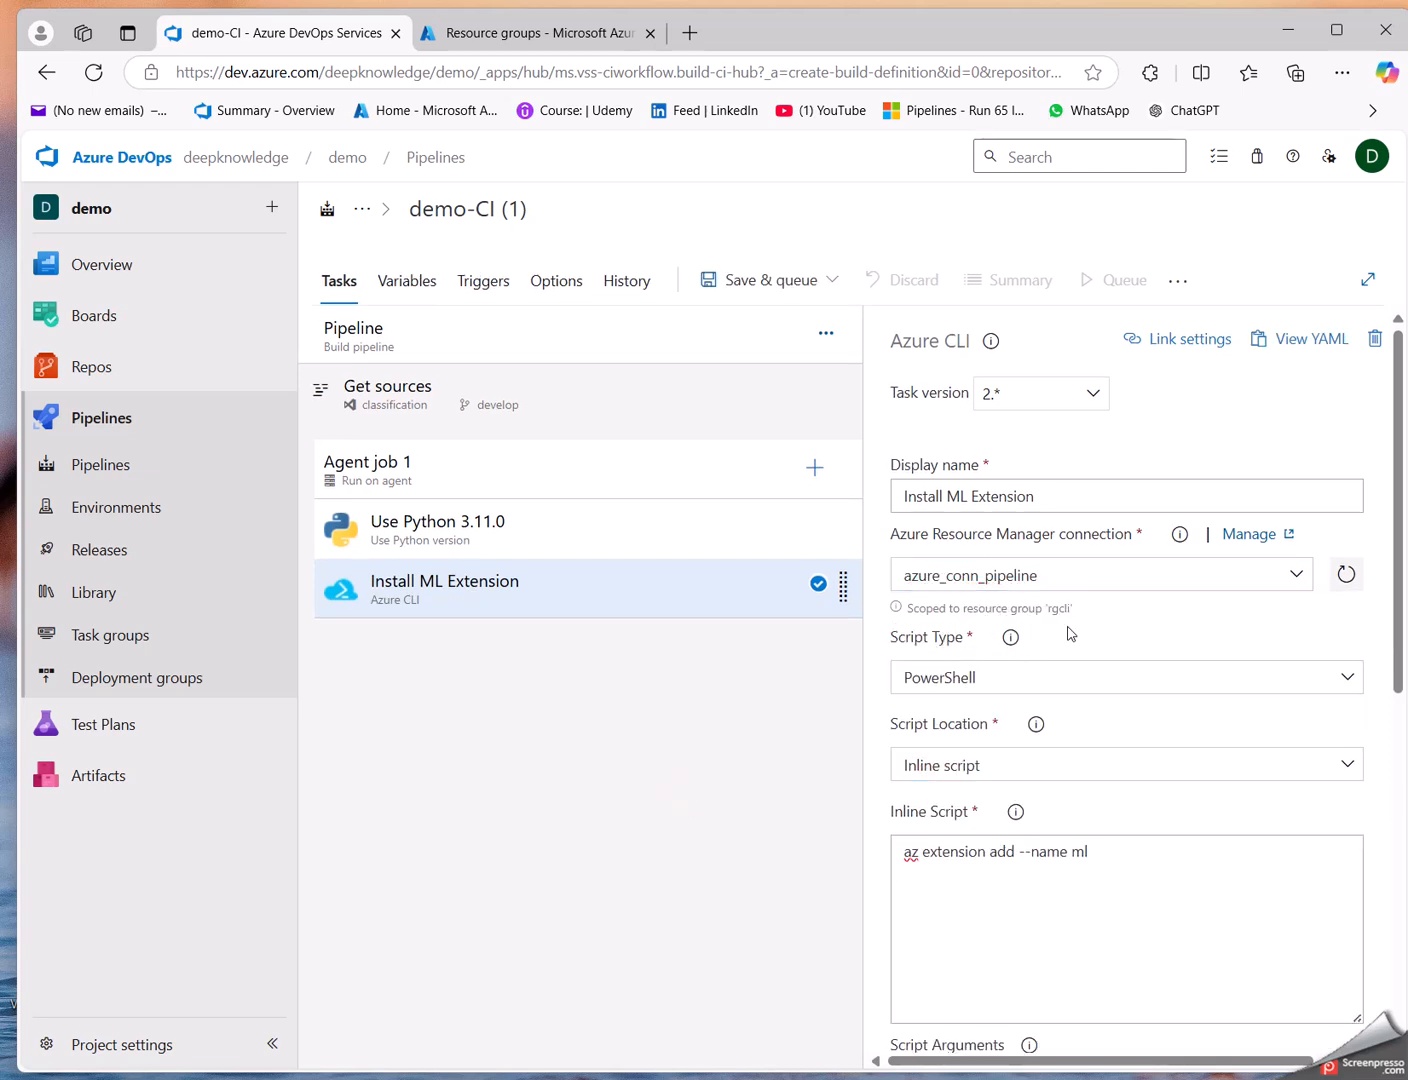
Step: Add a second Azure CLI task to Agent job 1, after the Install ML Extension task
click(815, 467)
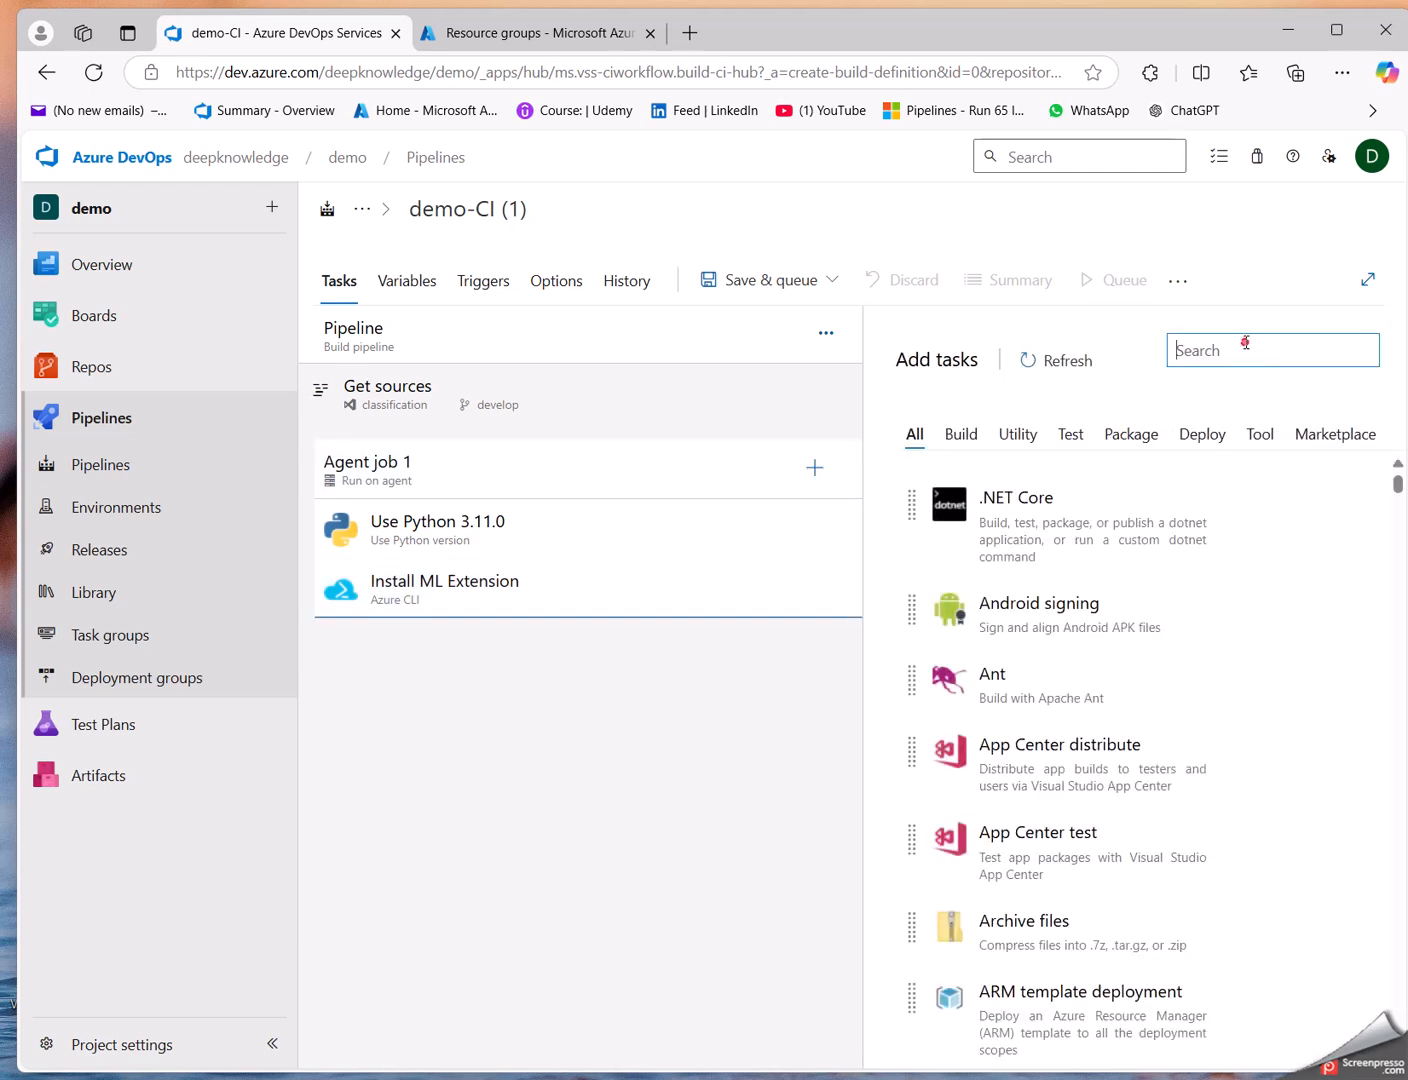
text(cli)
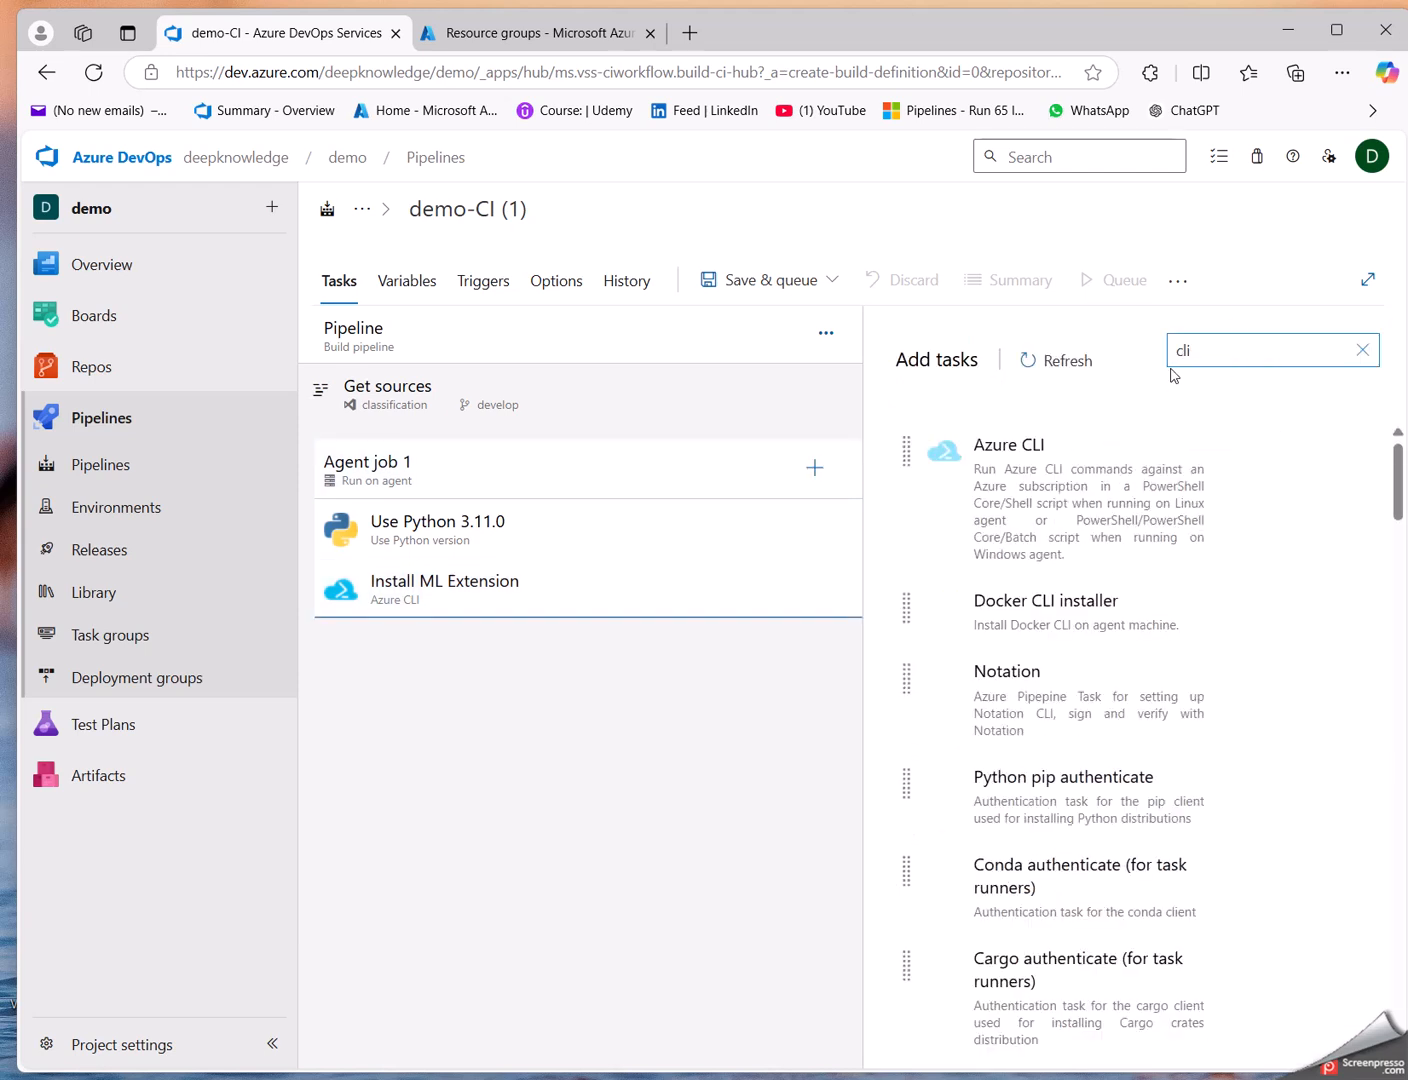
mouse_move(1063, 486)
click(1290, 604)
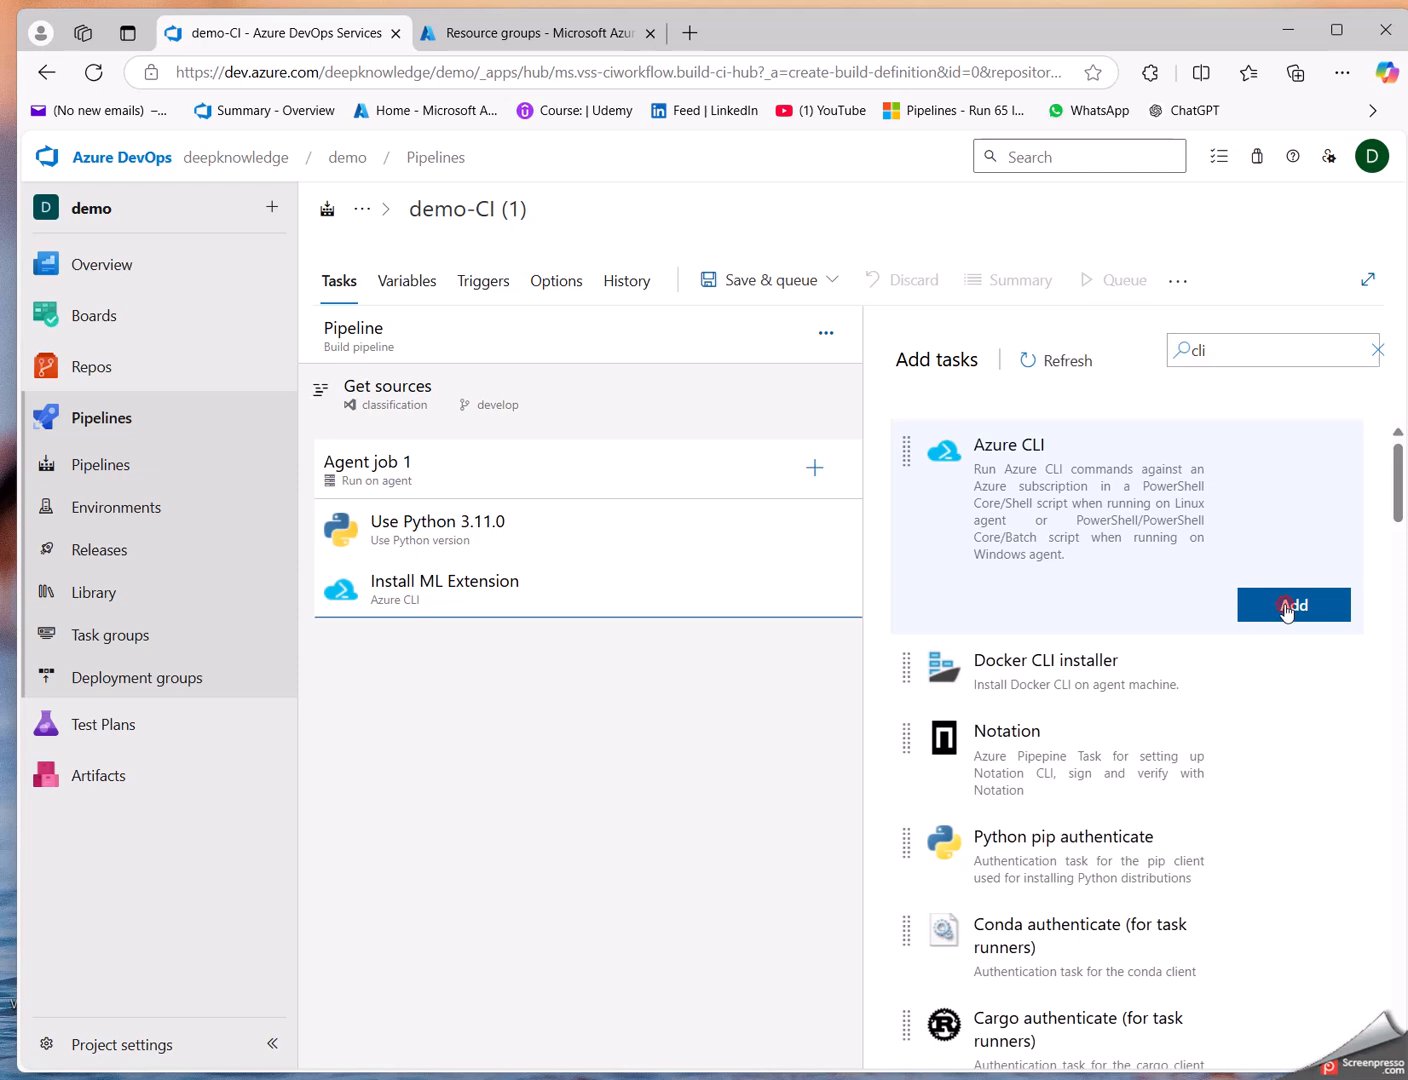
Step: Set the display name of the second Azure CLI task to Create Azure Resource Group
click(531, 670)
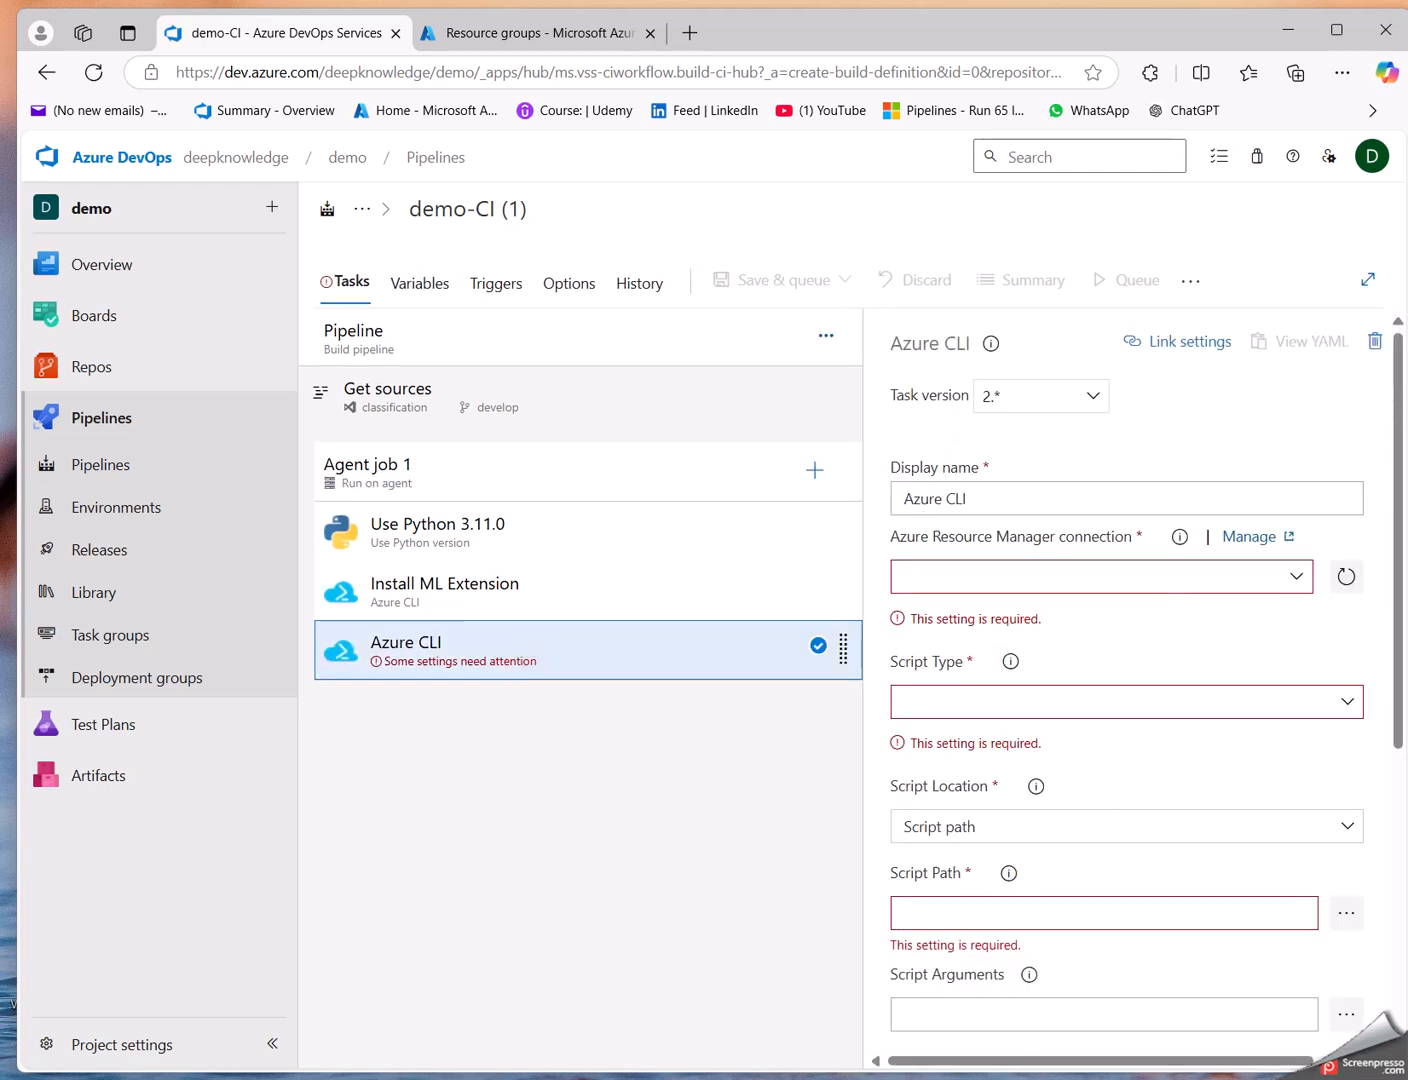
key(alt+Tab)
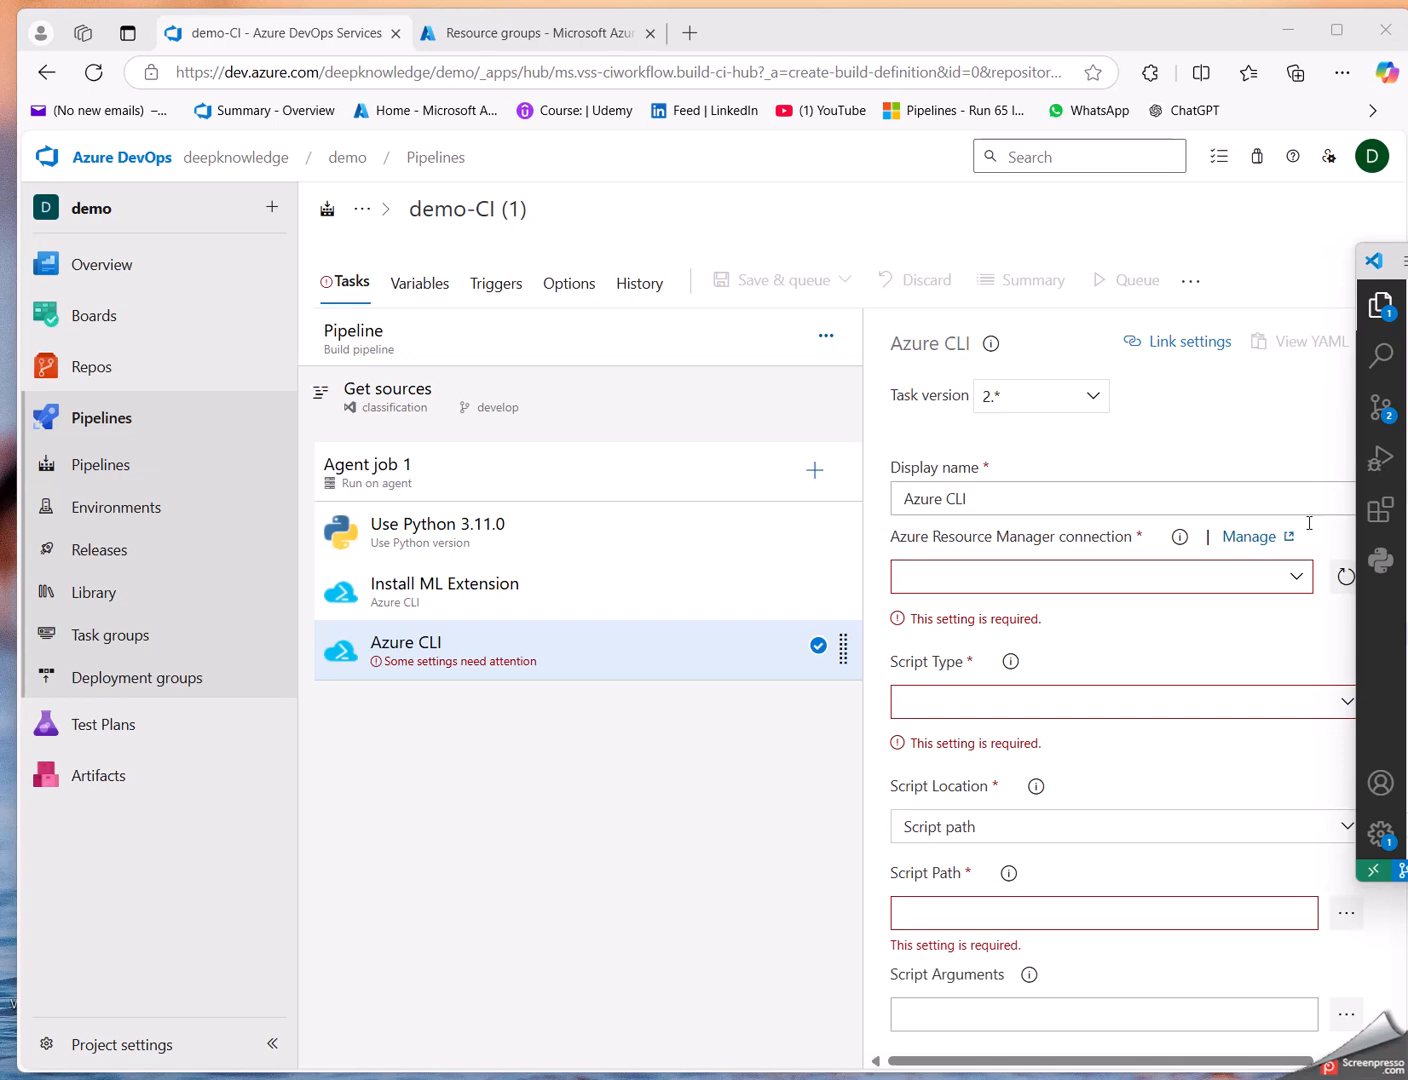
double_click(921, 497)
click(921, 497)
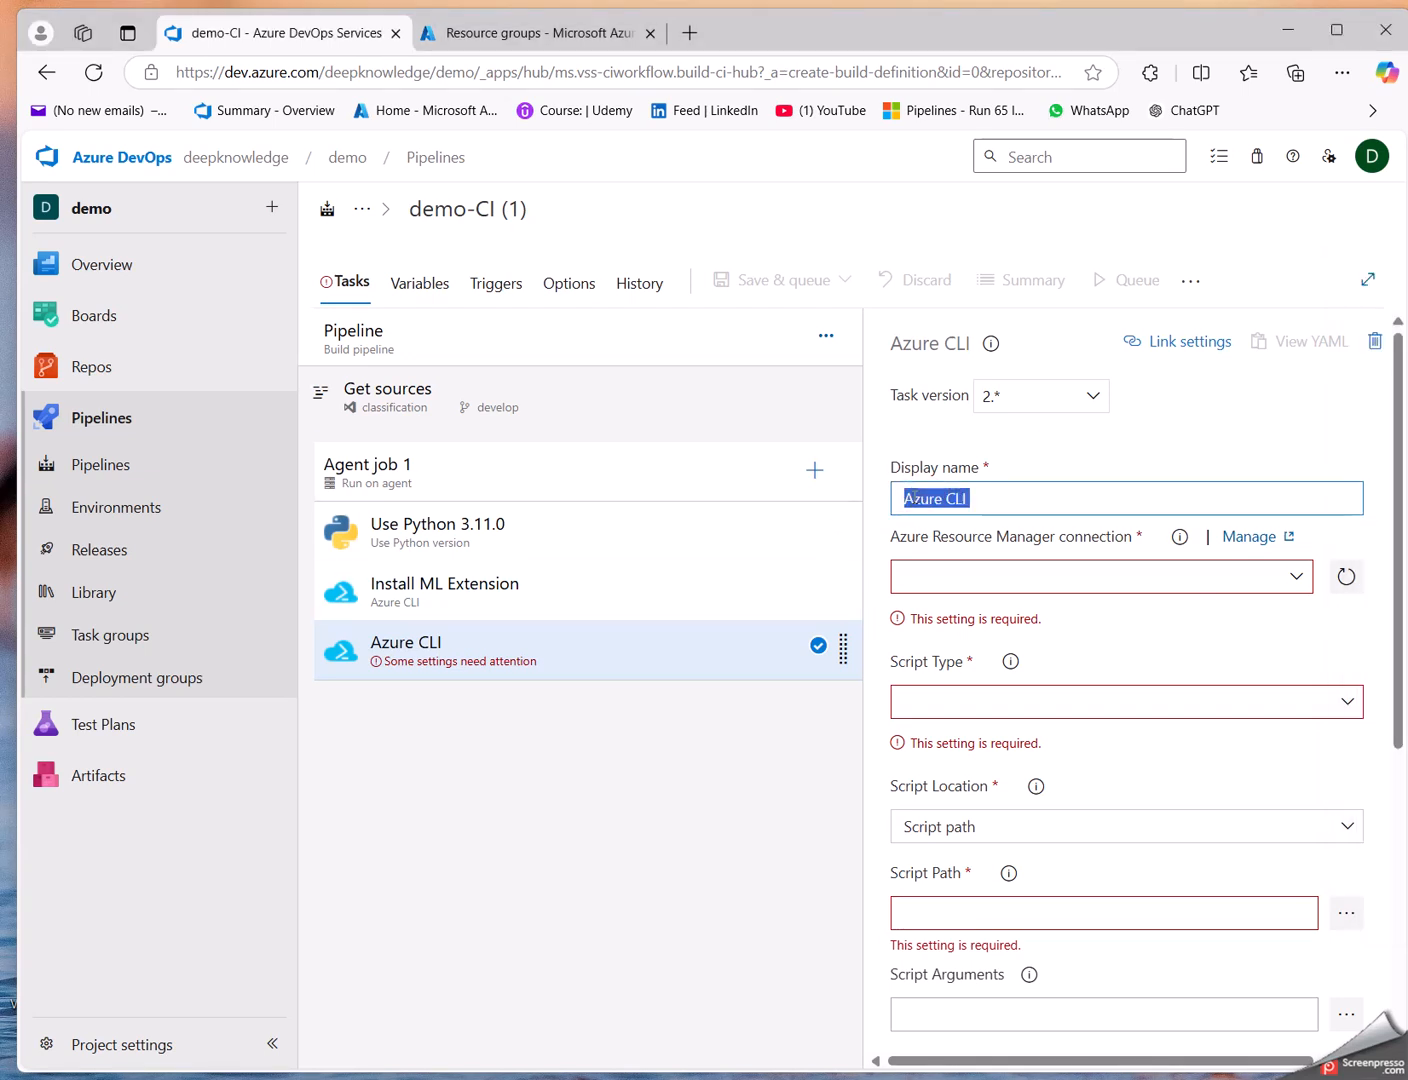
text(Create Azure Resource Group)
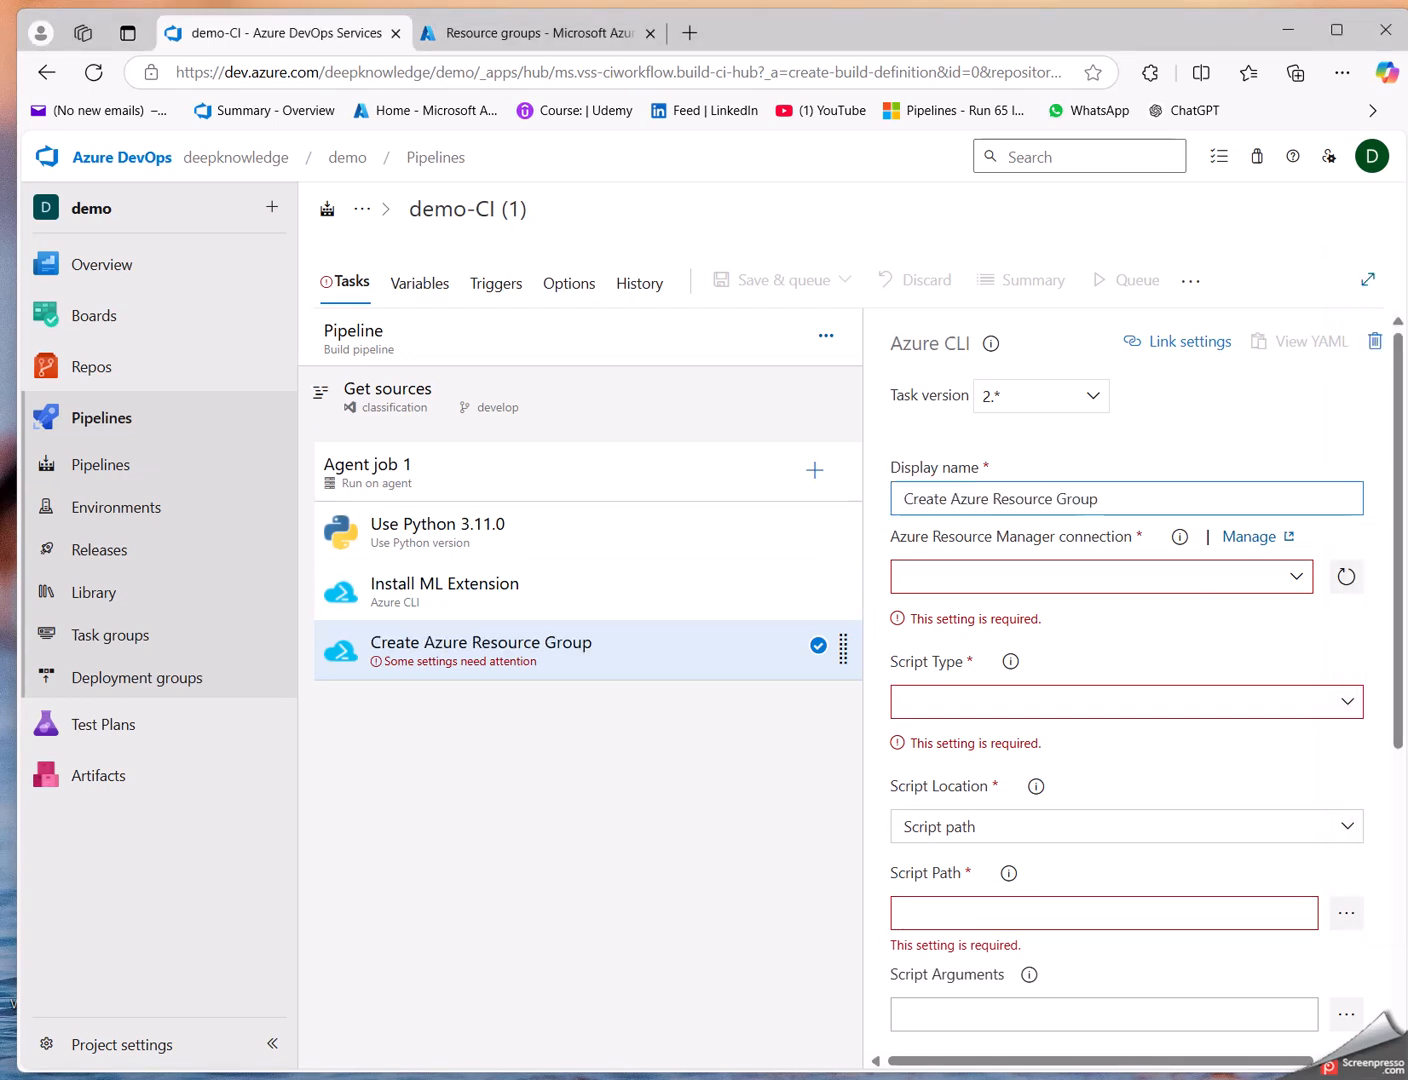
Step: Set the Create Azure Resource Group task's script type to PowerShell and its script location to Inline script
key(alt+Tab)
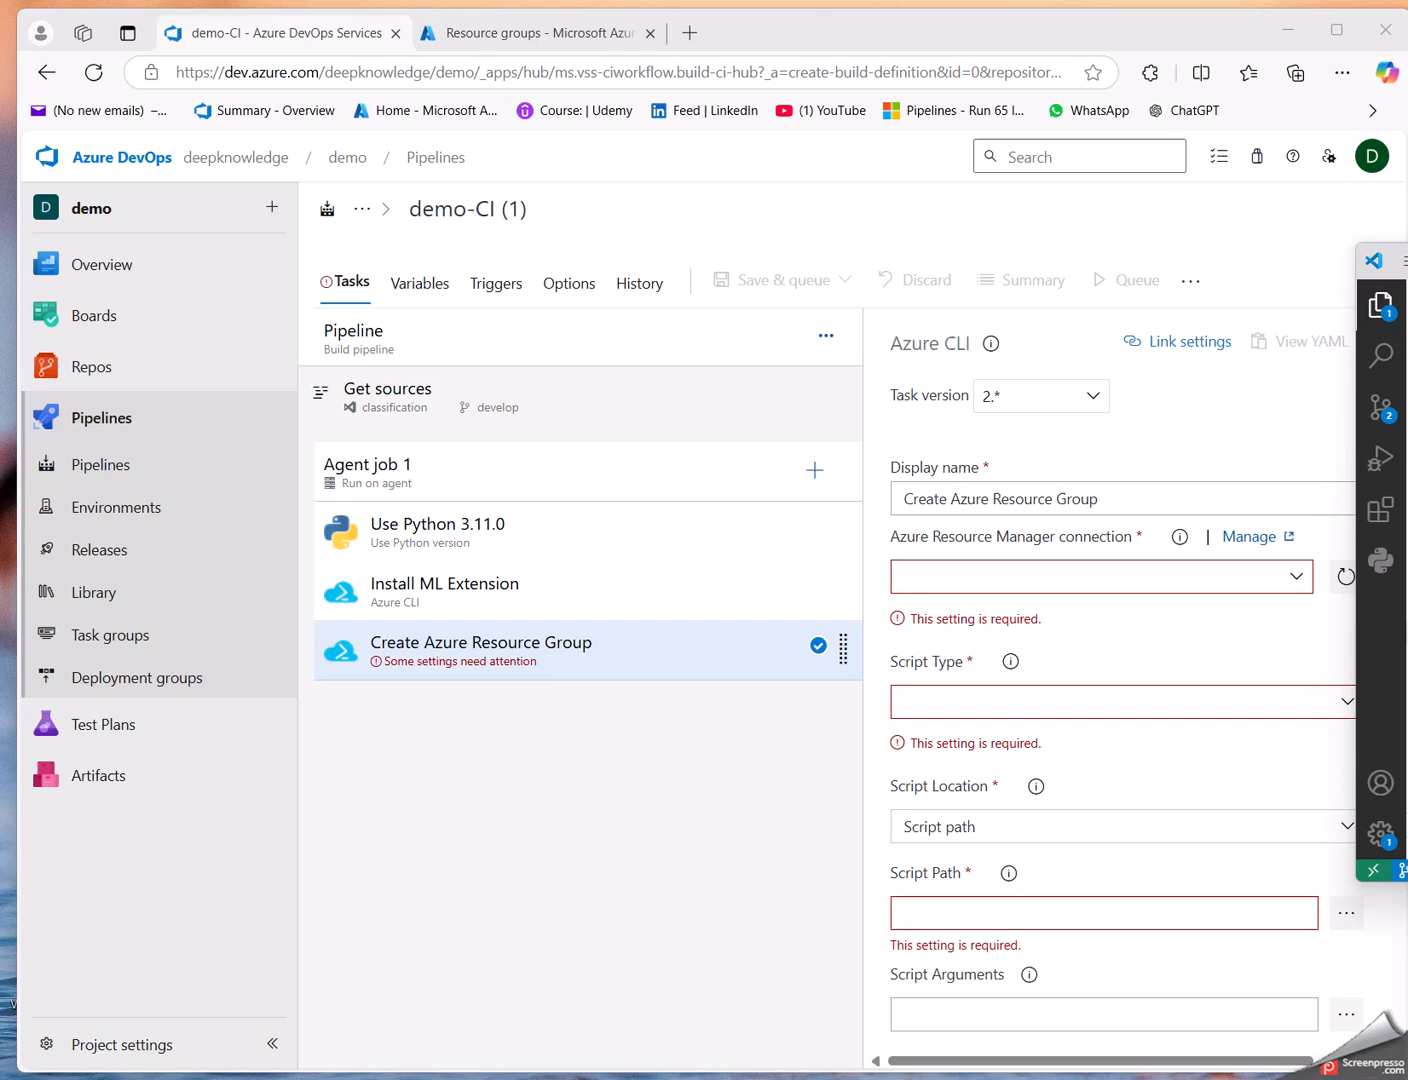
click(940, 710)
click(940, 735)
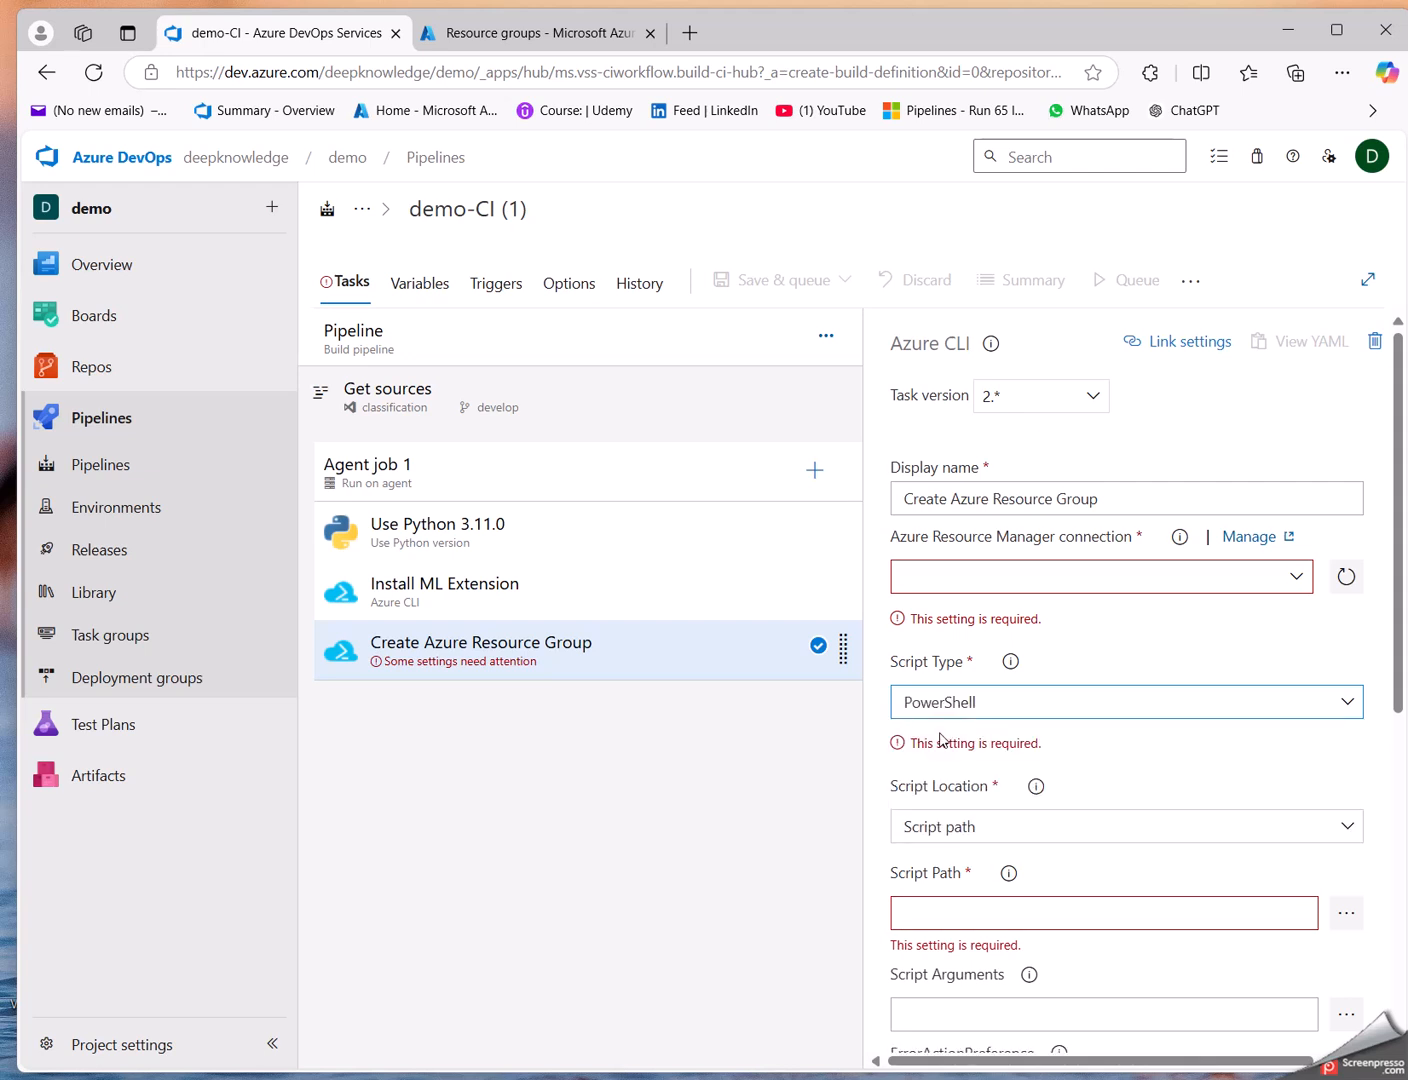
click(943, 789)
click(943, 821)
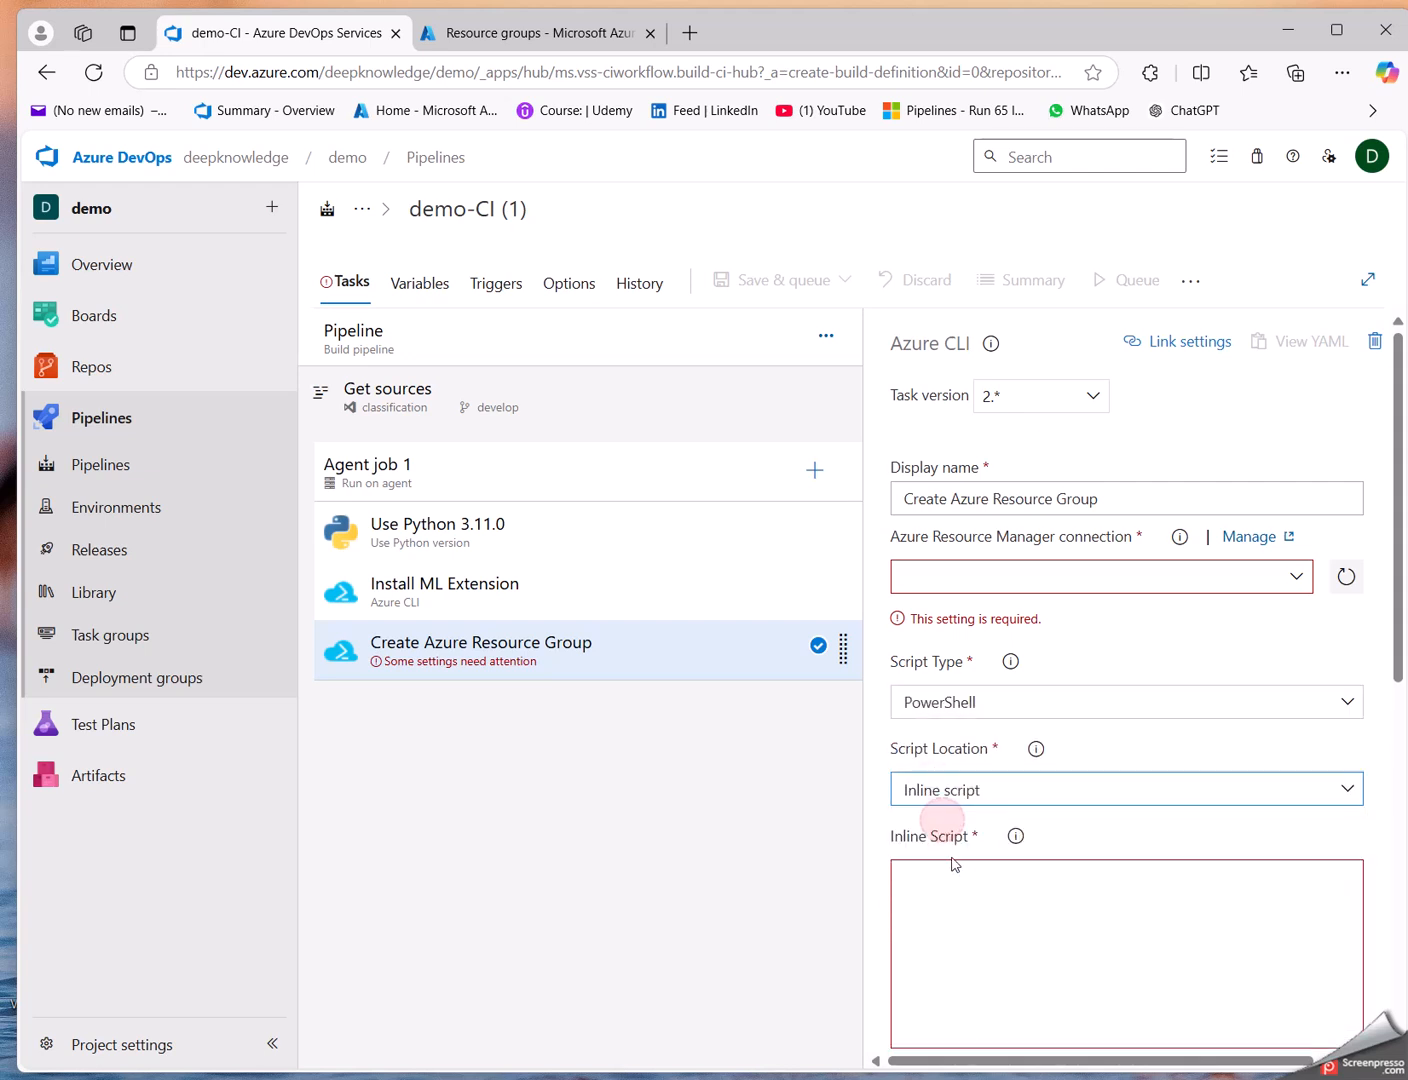
Step: Enter az group create --name $(RESOURCE_GROUP) --location eastus as the Create Azure Resource Group task's inline script
click(908, 870)
text(az group create --name $(RESOURCE_GROUP) --location eastus)
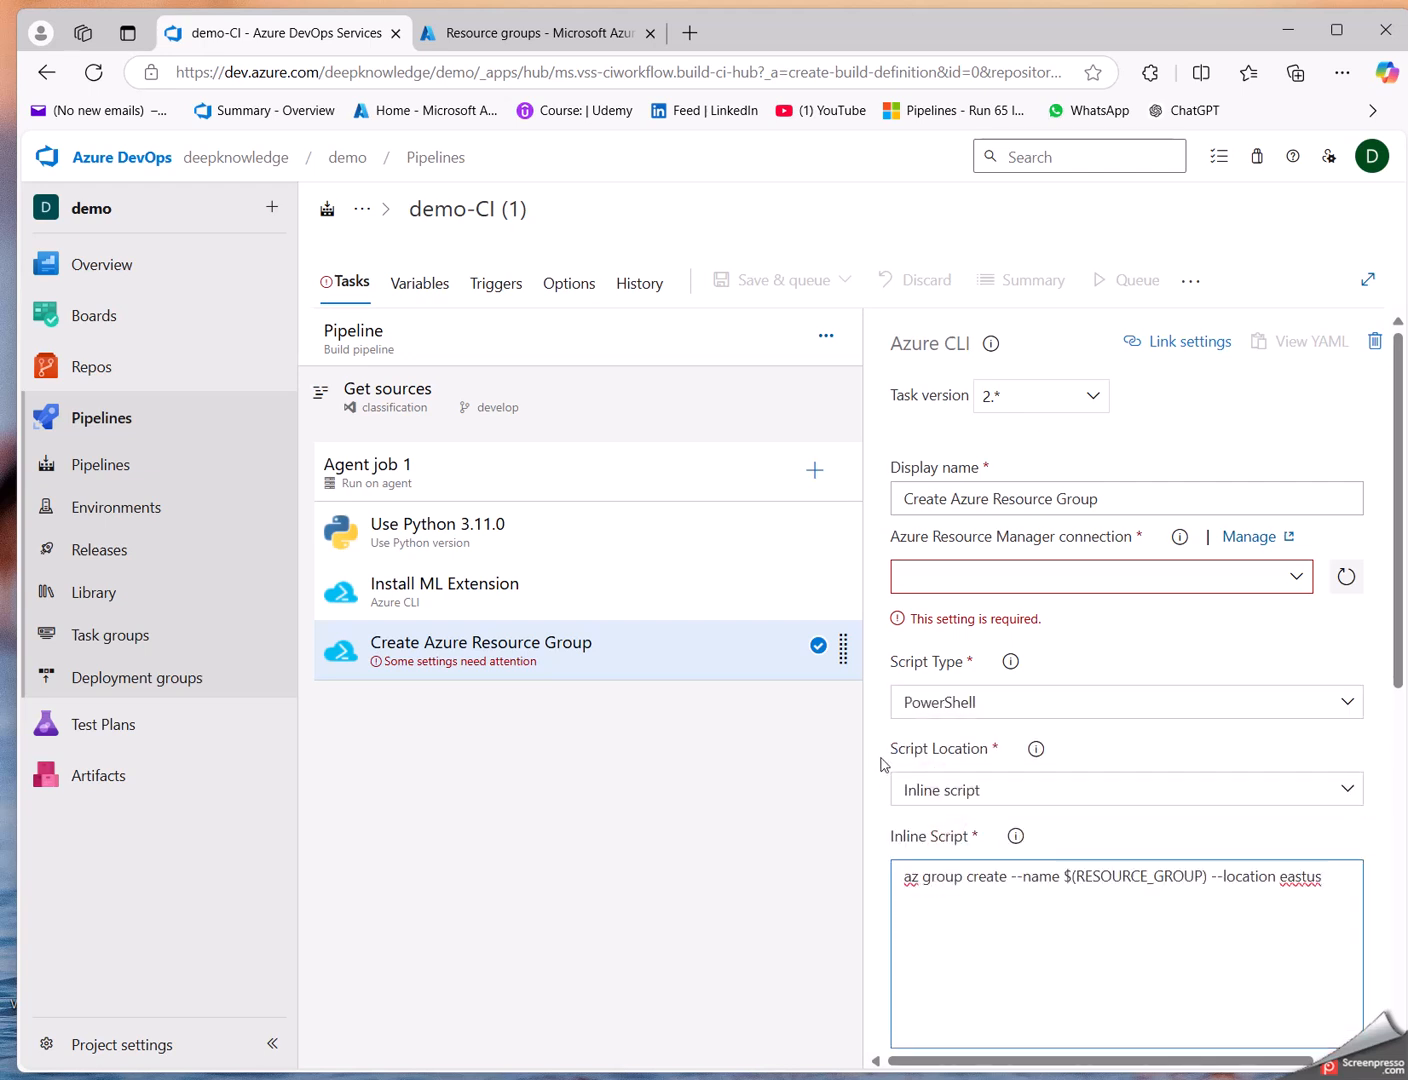
key(Left)
key(Left)
key(Left)
key(Left)
key(Left)
key(Left)
key(Left)
key(Left)
key(Left)
key(Right)
key(Right)
double_click(1141, 875)
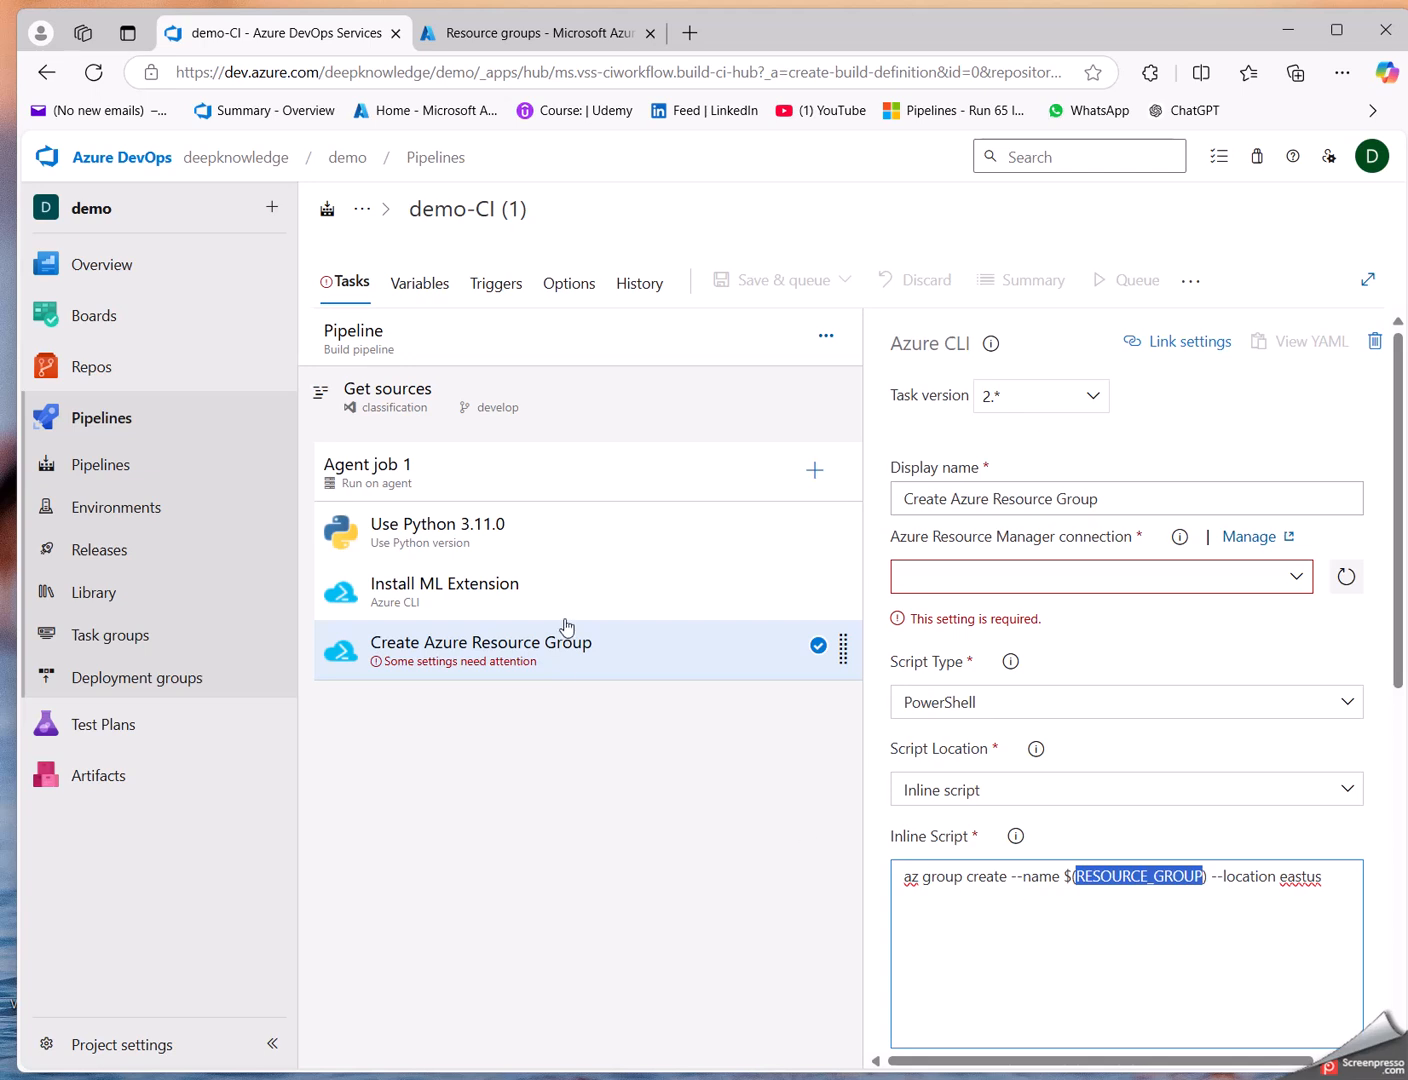
Step: Set the Create Azure Resource Group task's Azure Resource Manager connection to azure_conn_pipeline
click(1297, 580)
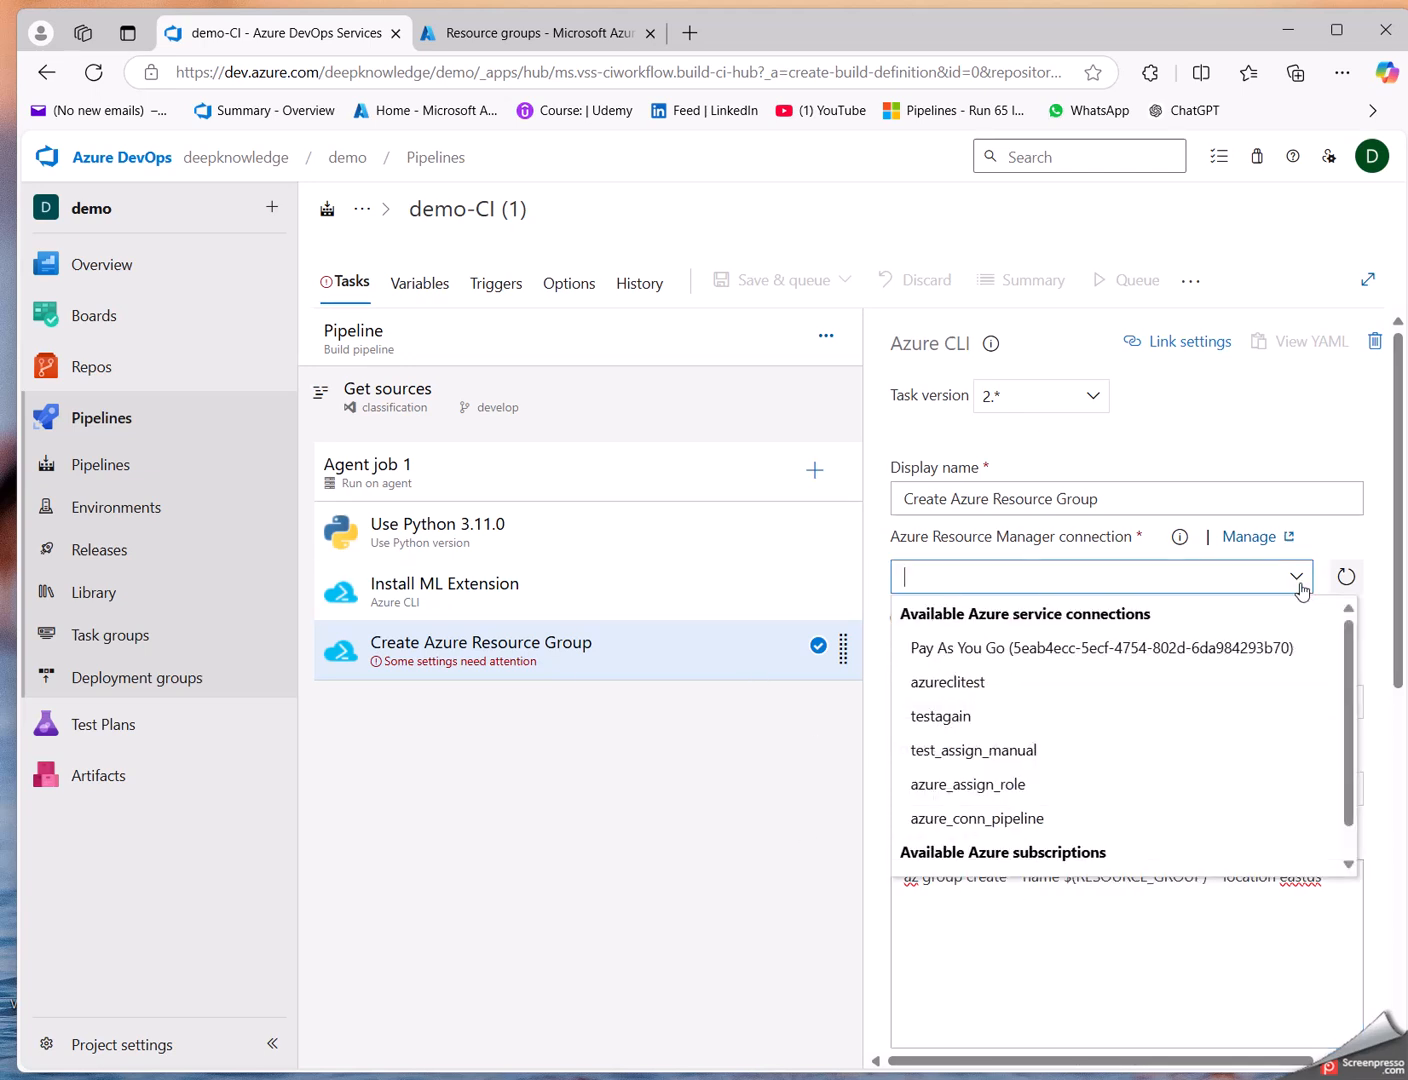
click(960, 820)
click(583, 858)
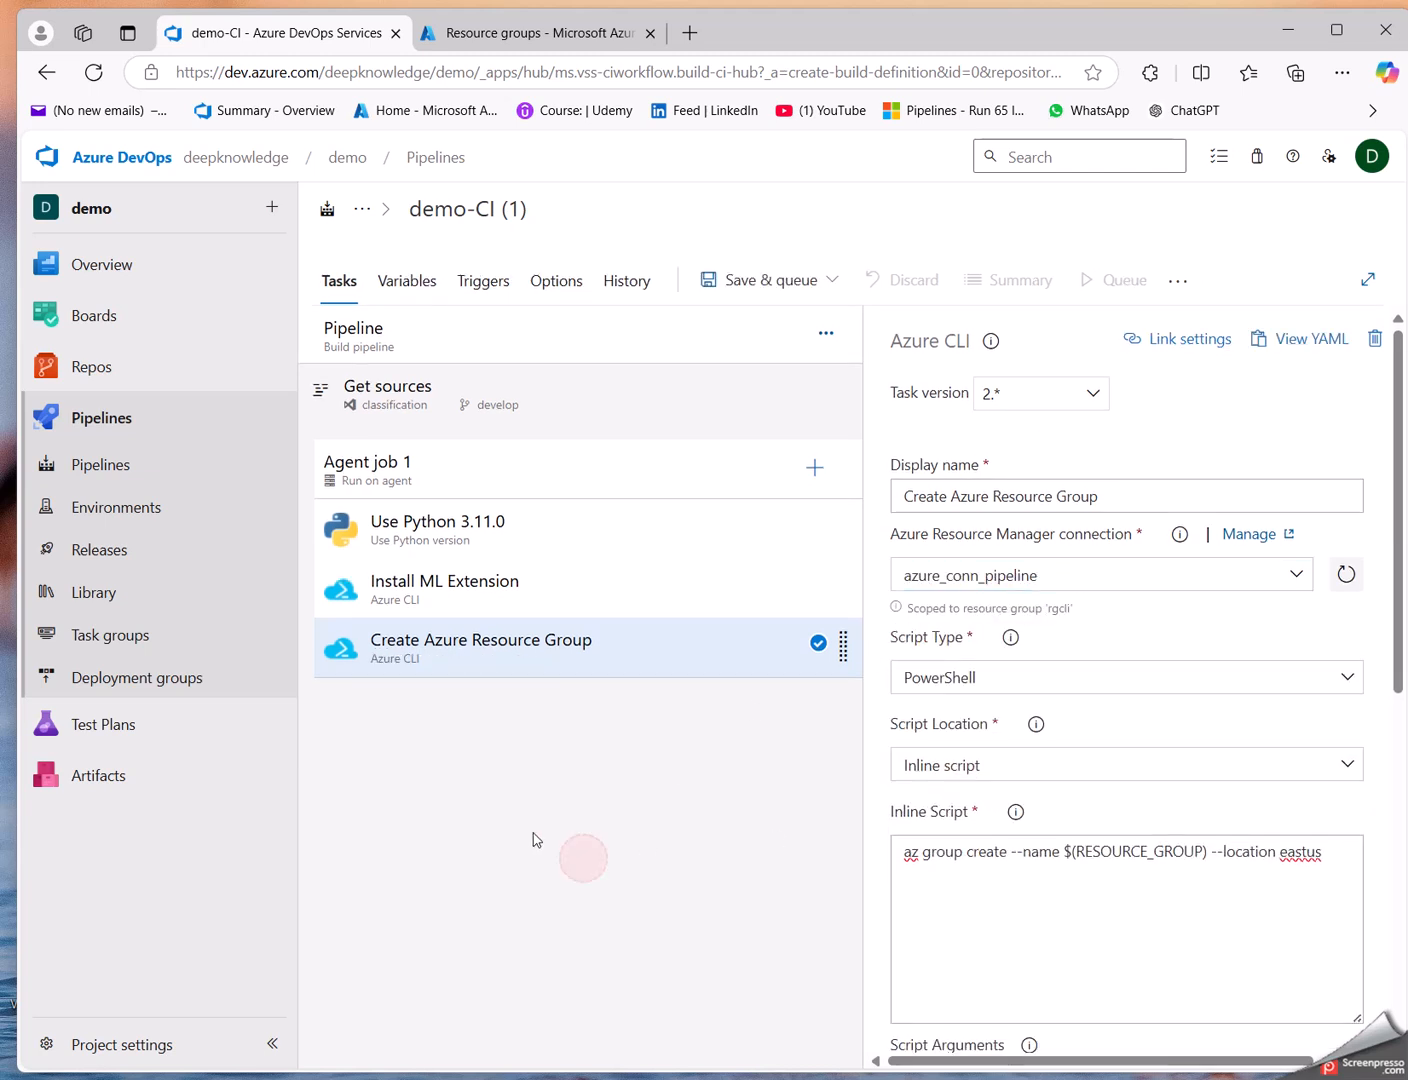
Step: Add a pipeline variable named RESOURCE_GROUP, copied from the inline script, with the value rg_demo01
double_click(1108, 856)
key(ctrl+c)
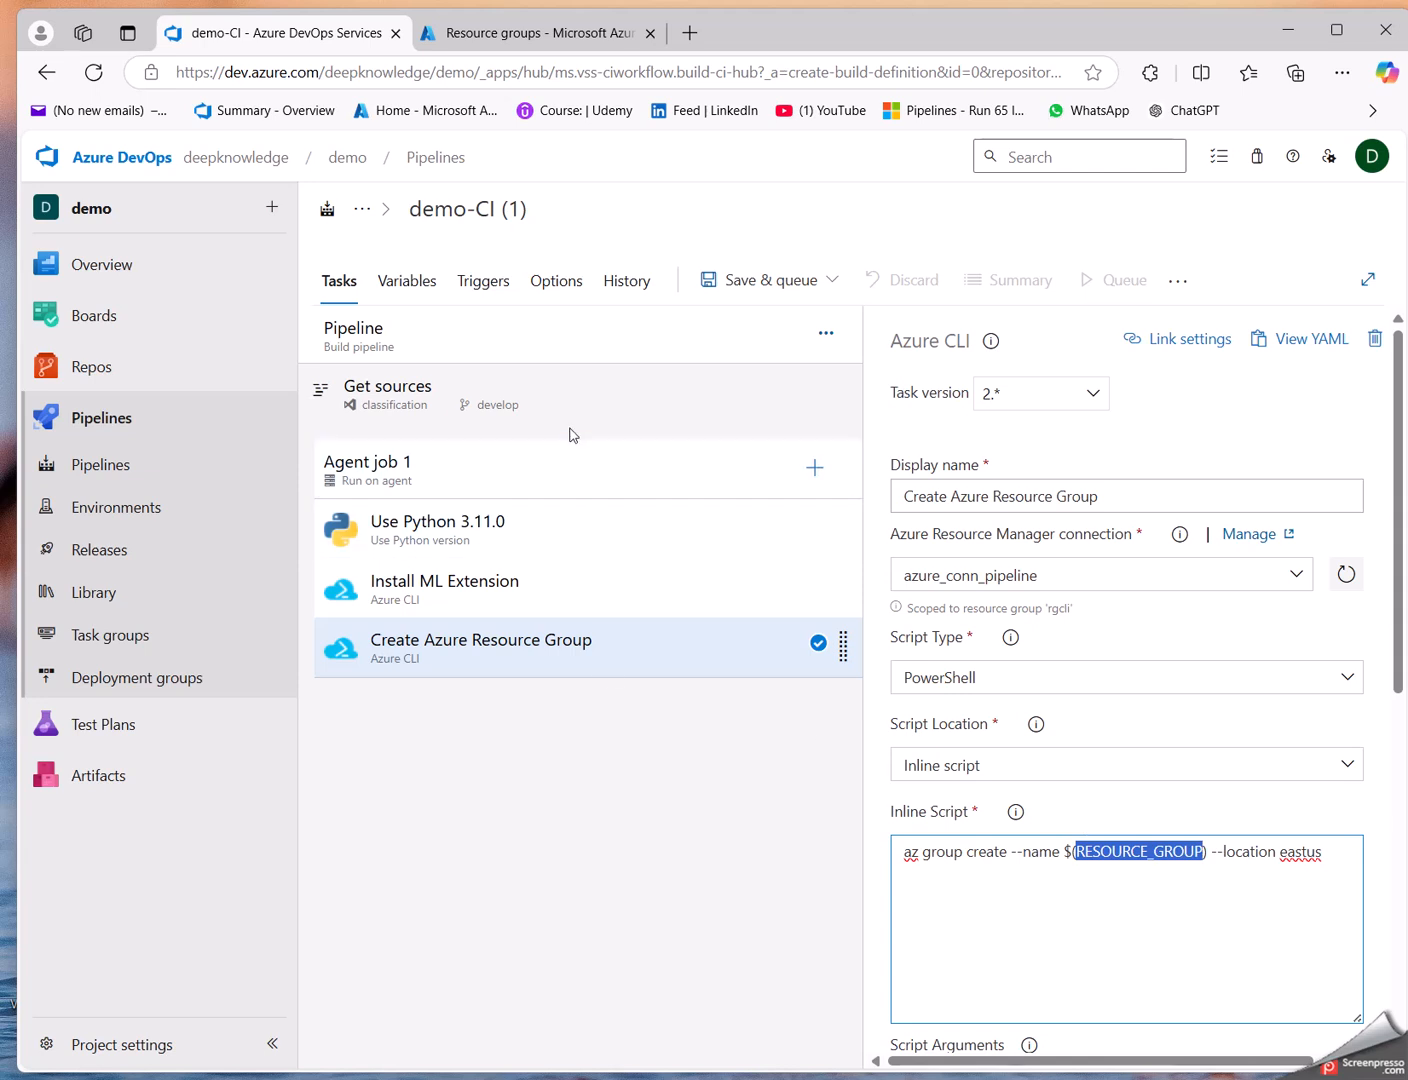
click(406, 285)
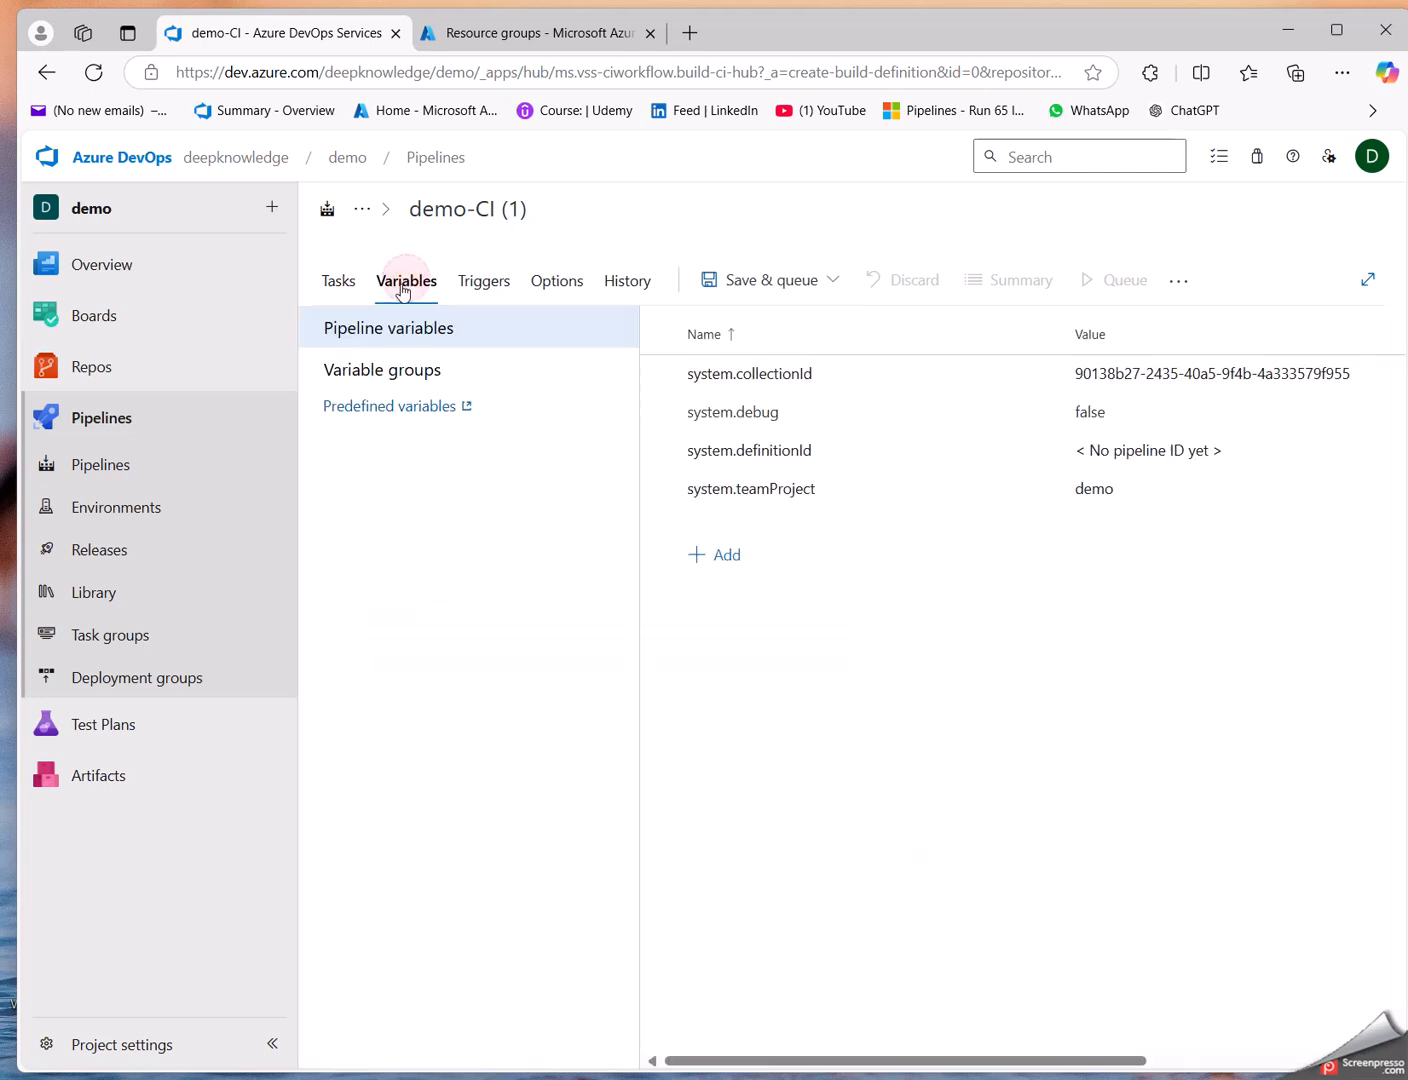
click(735, 557)
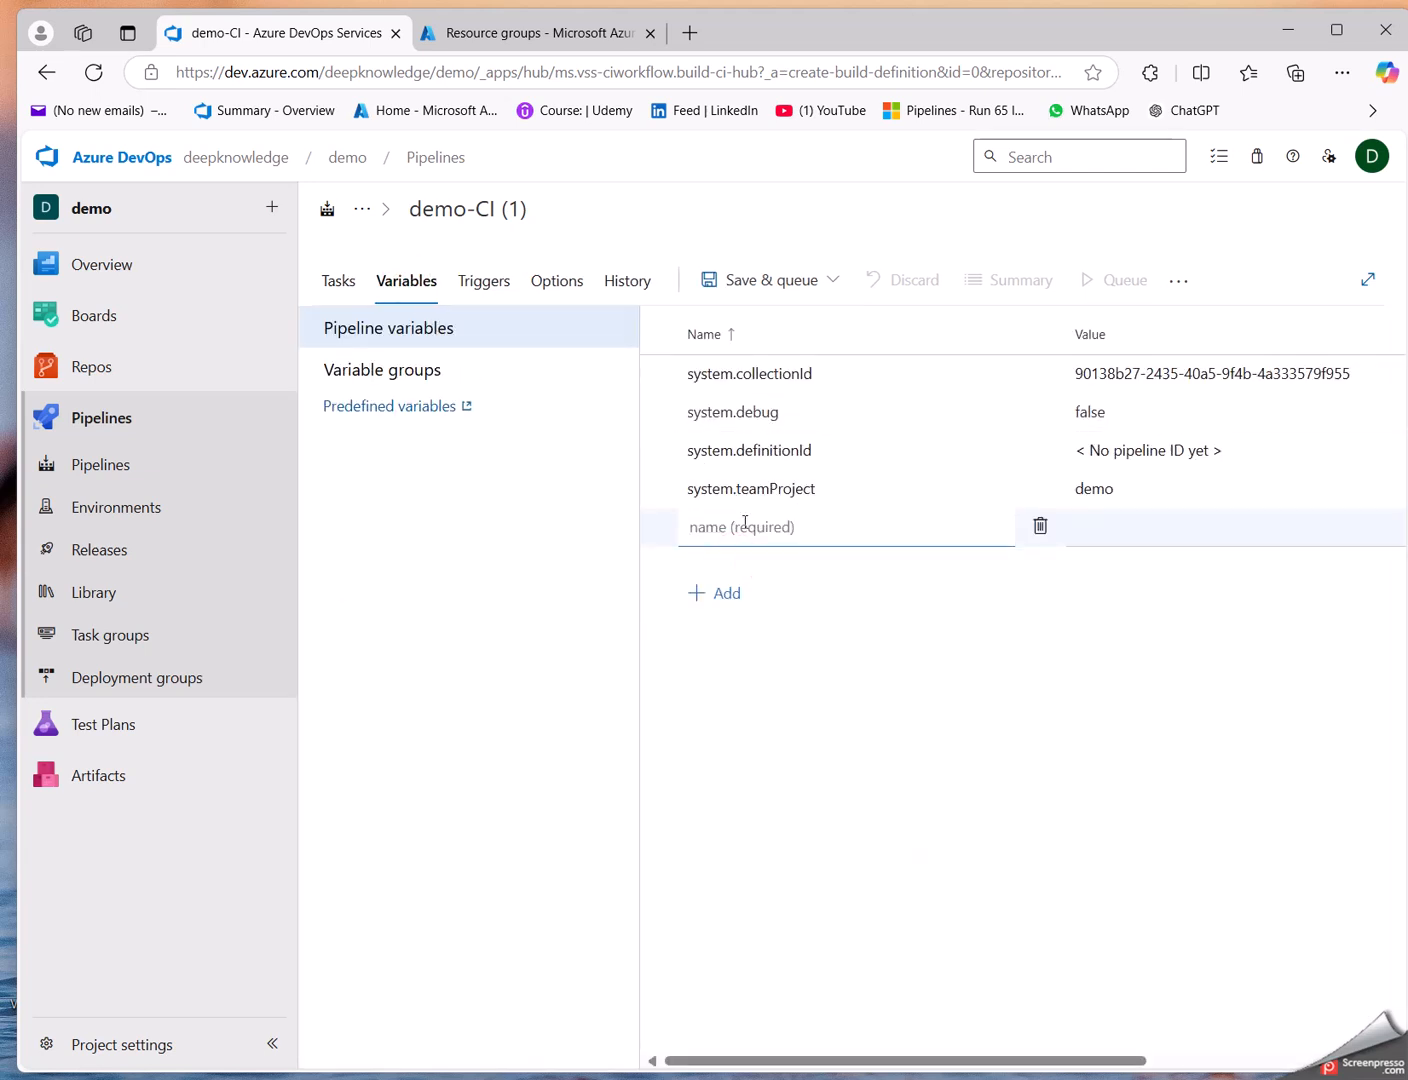
key(ctrl+v)
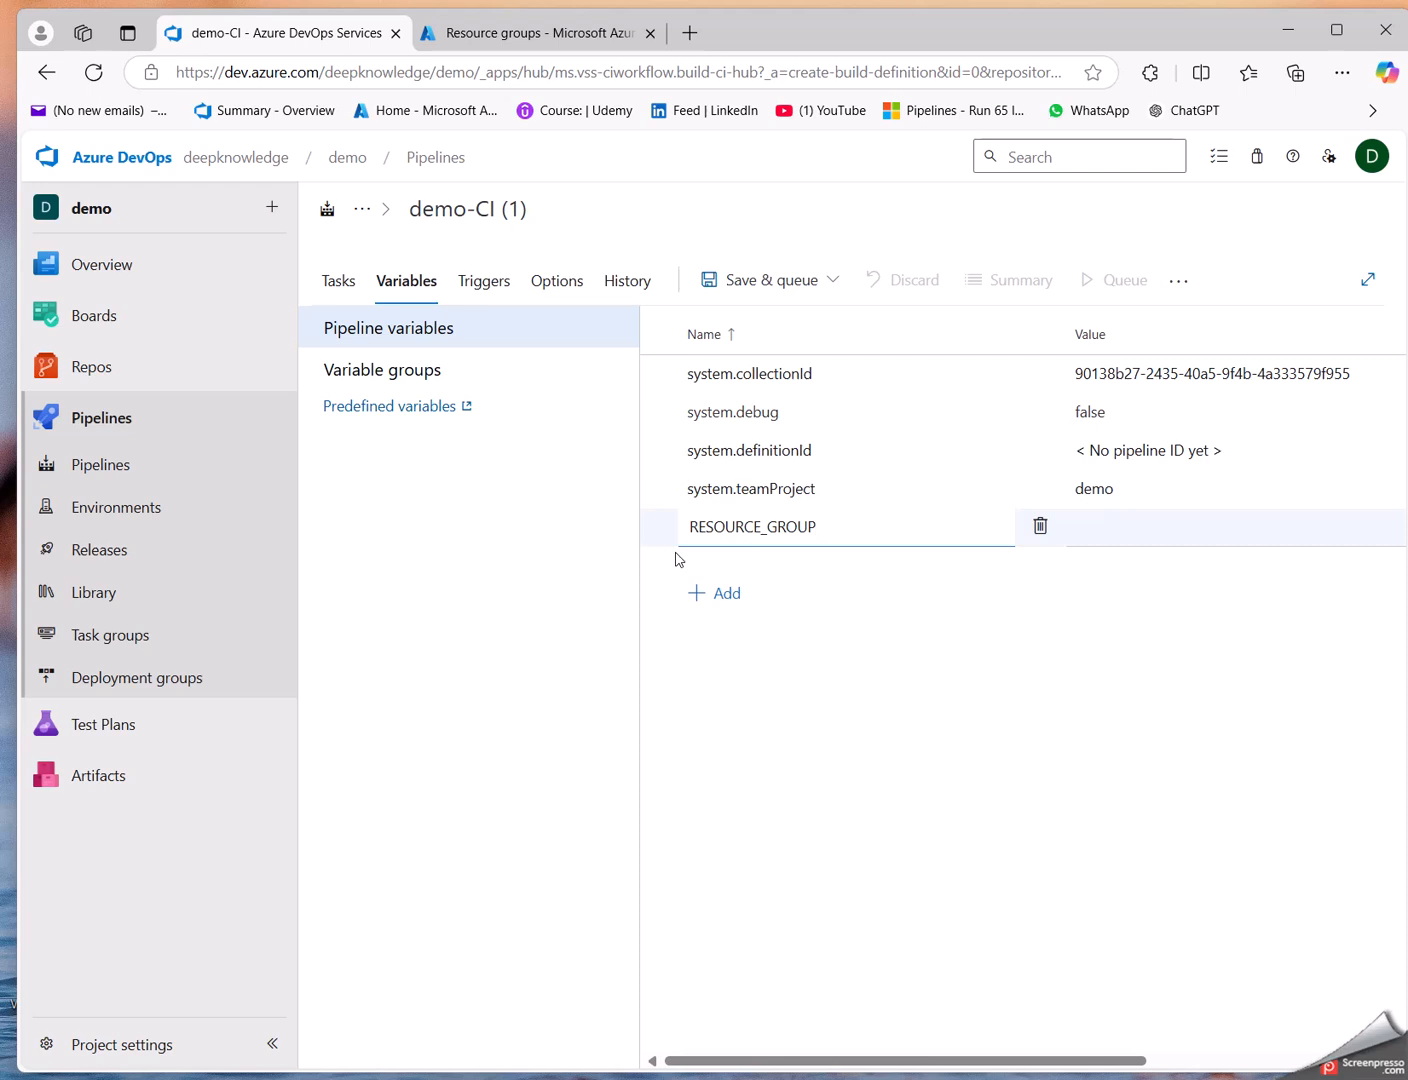
click(390, 378)
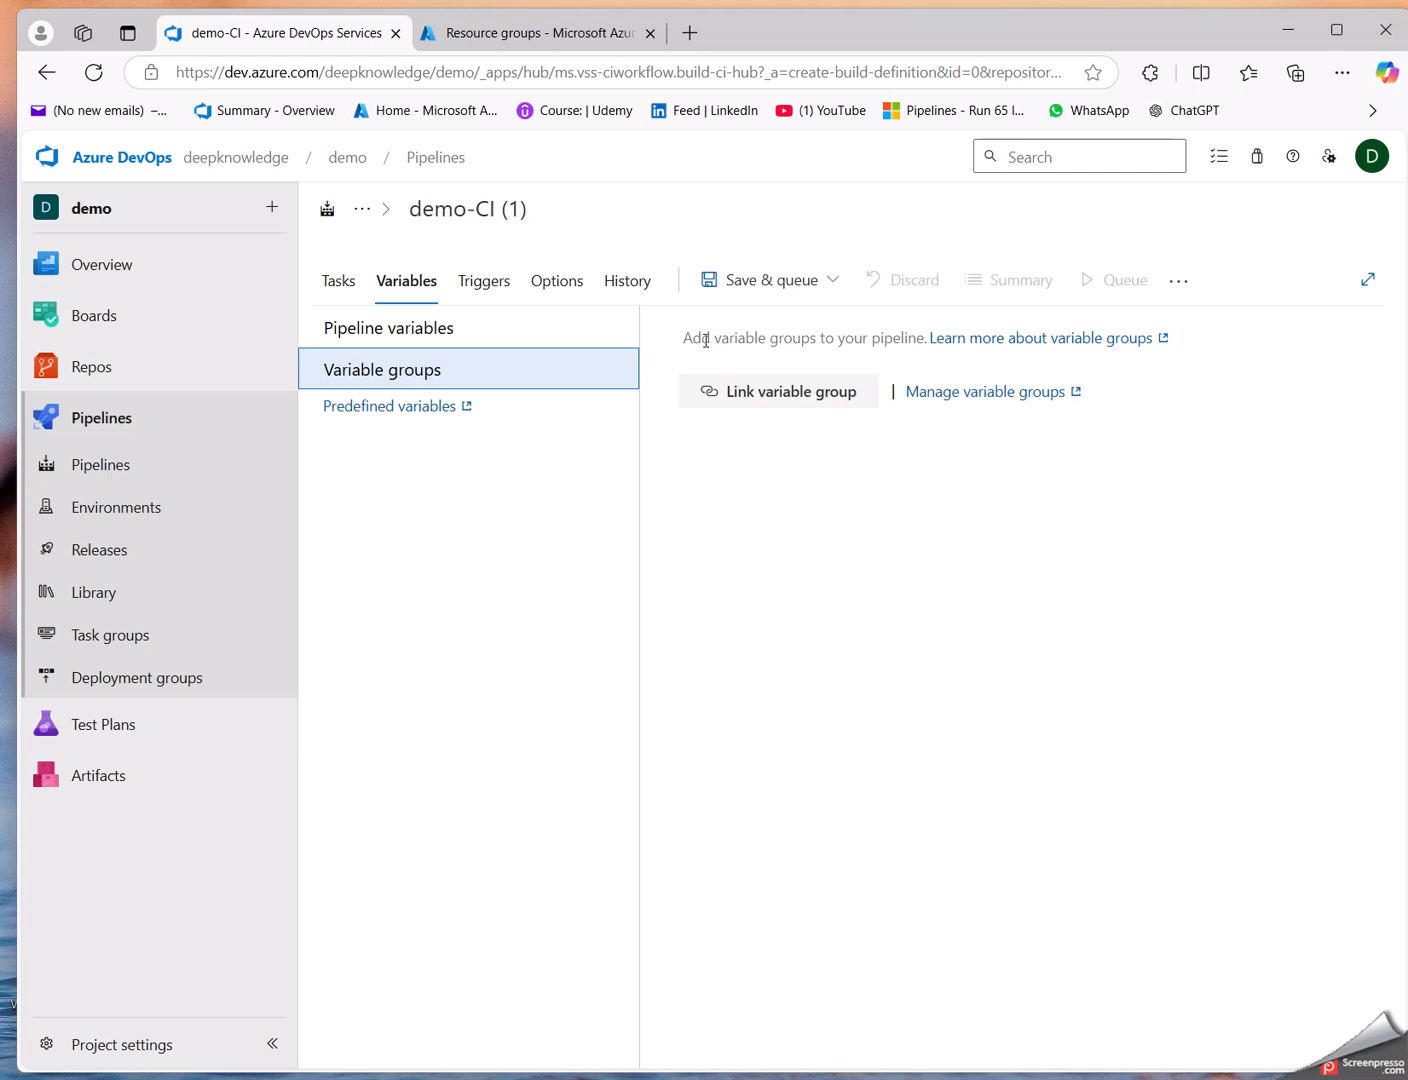
click(431, 338)
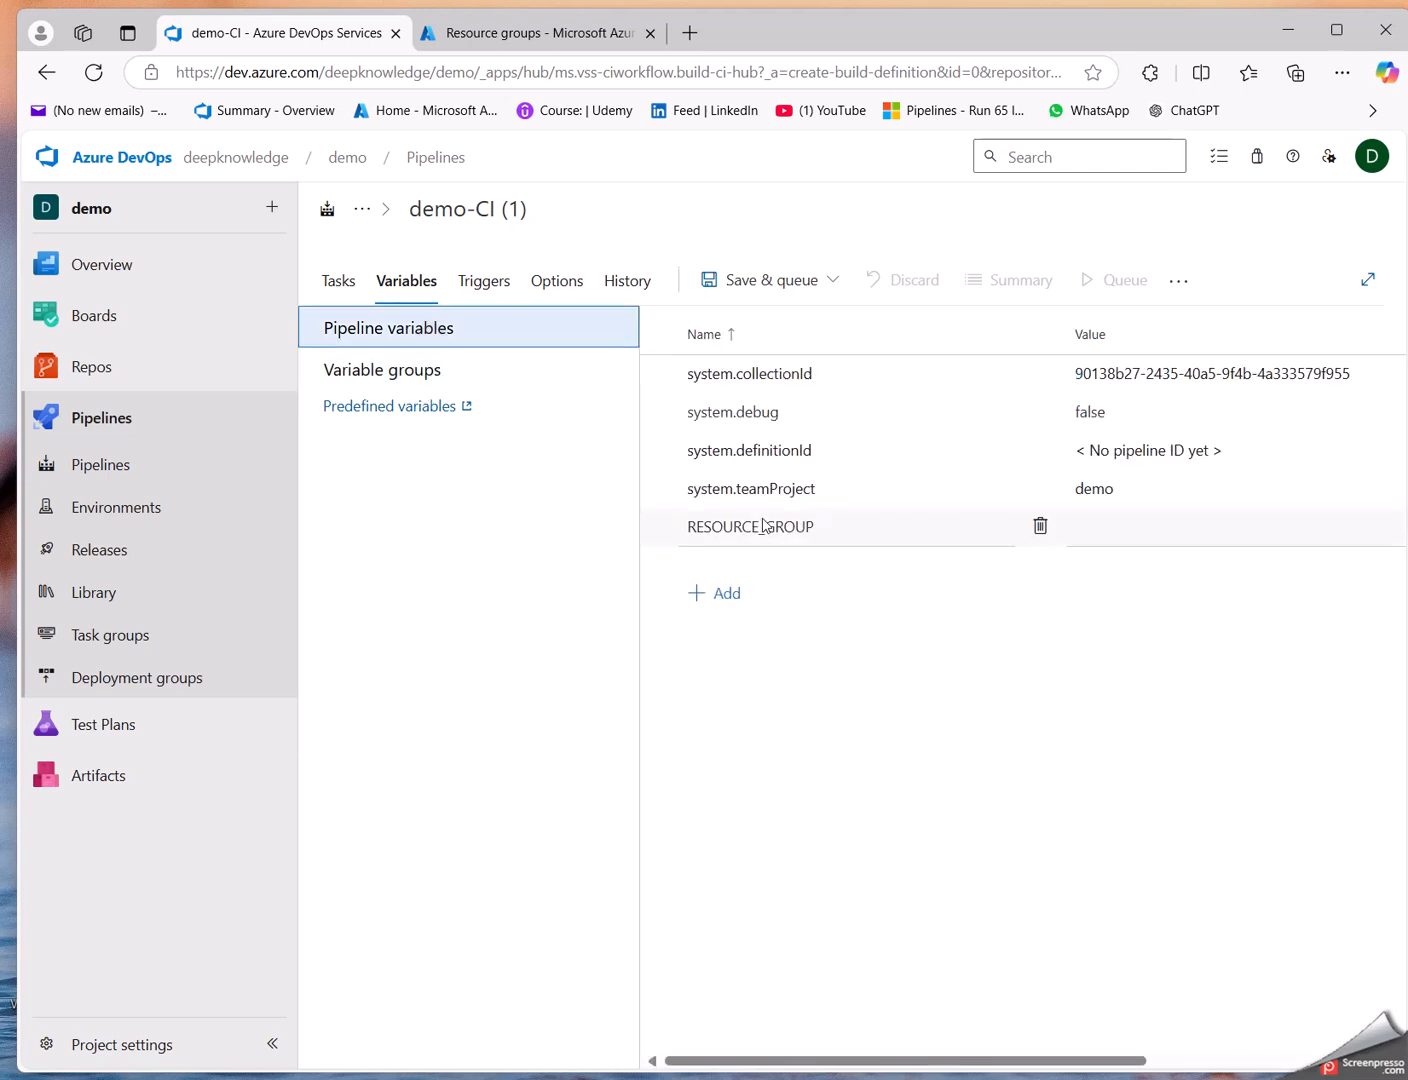
click(1098, 527)
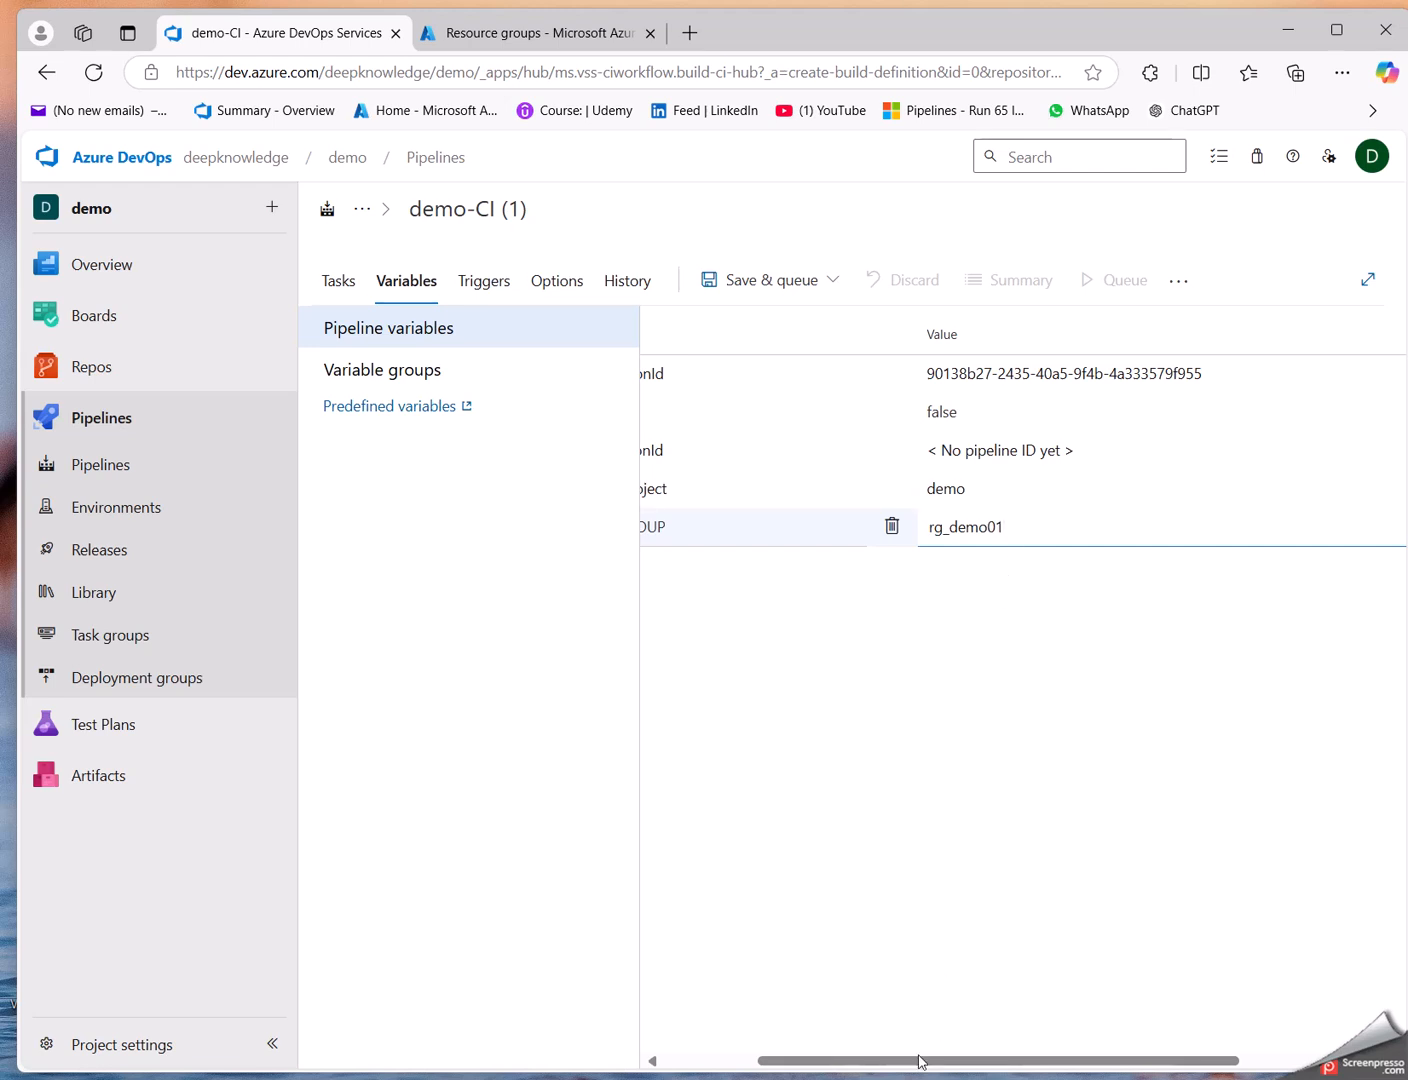
drag(920, 1061, 675, 471)
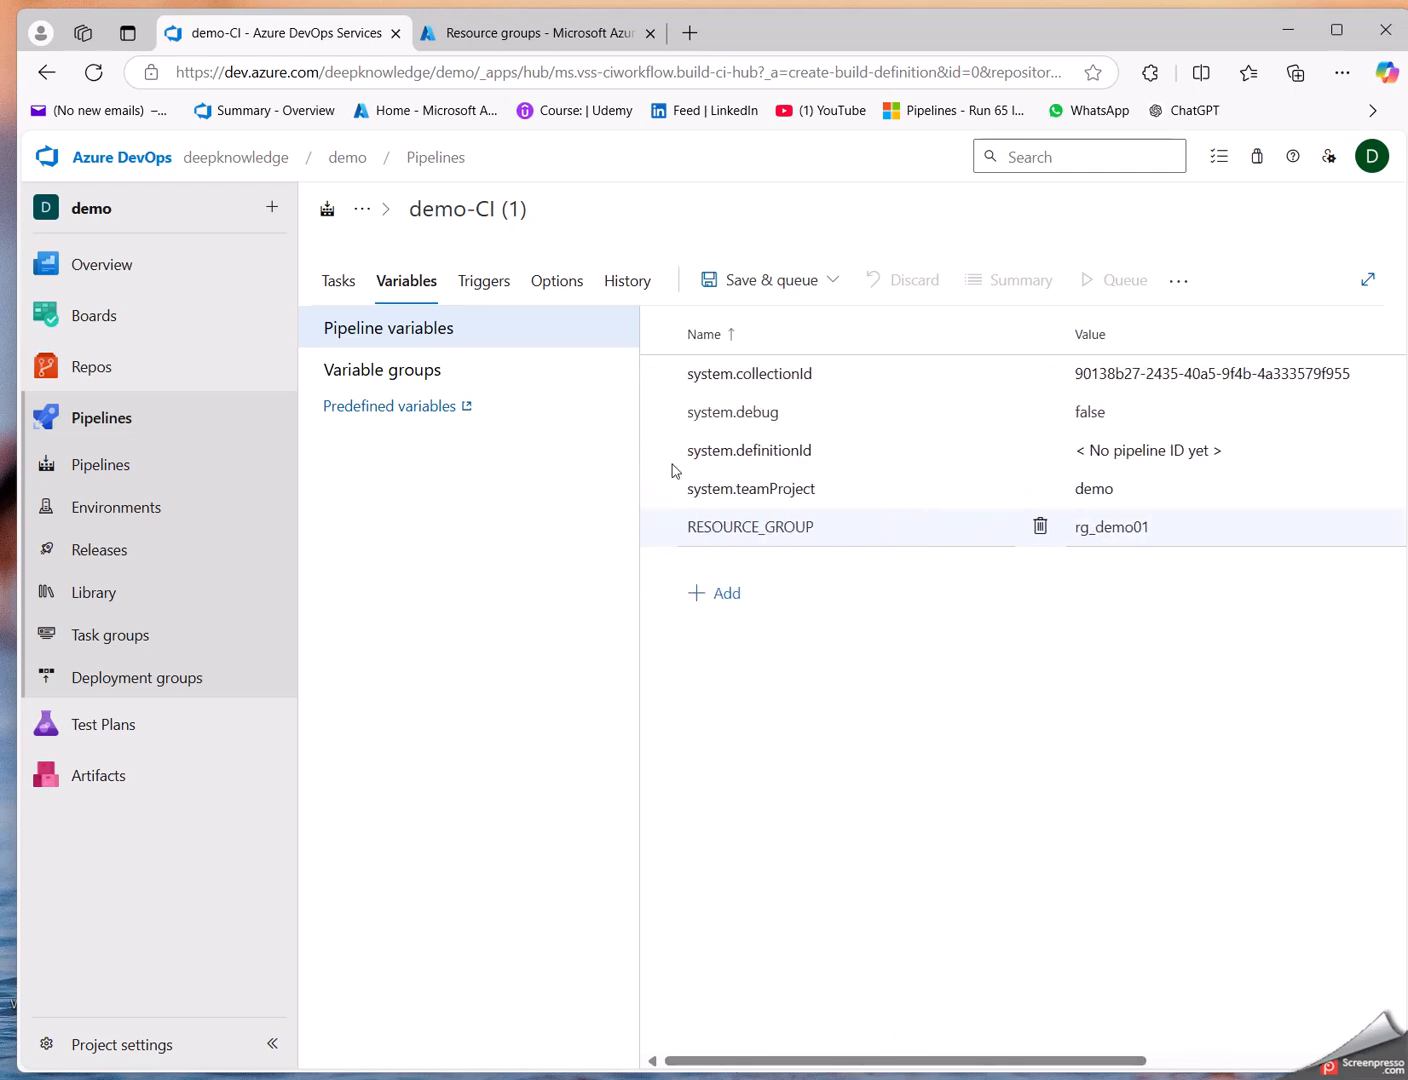
Step: Refresh the resource groups list in the Azure portal and return to the Azure DevOps pipeline editor
click(523, 33)
click(93, 72)
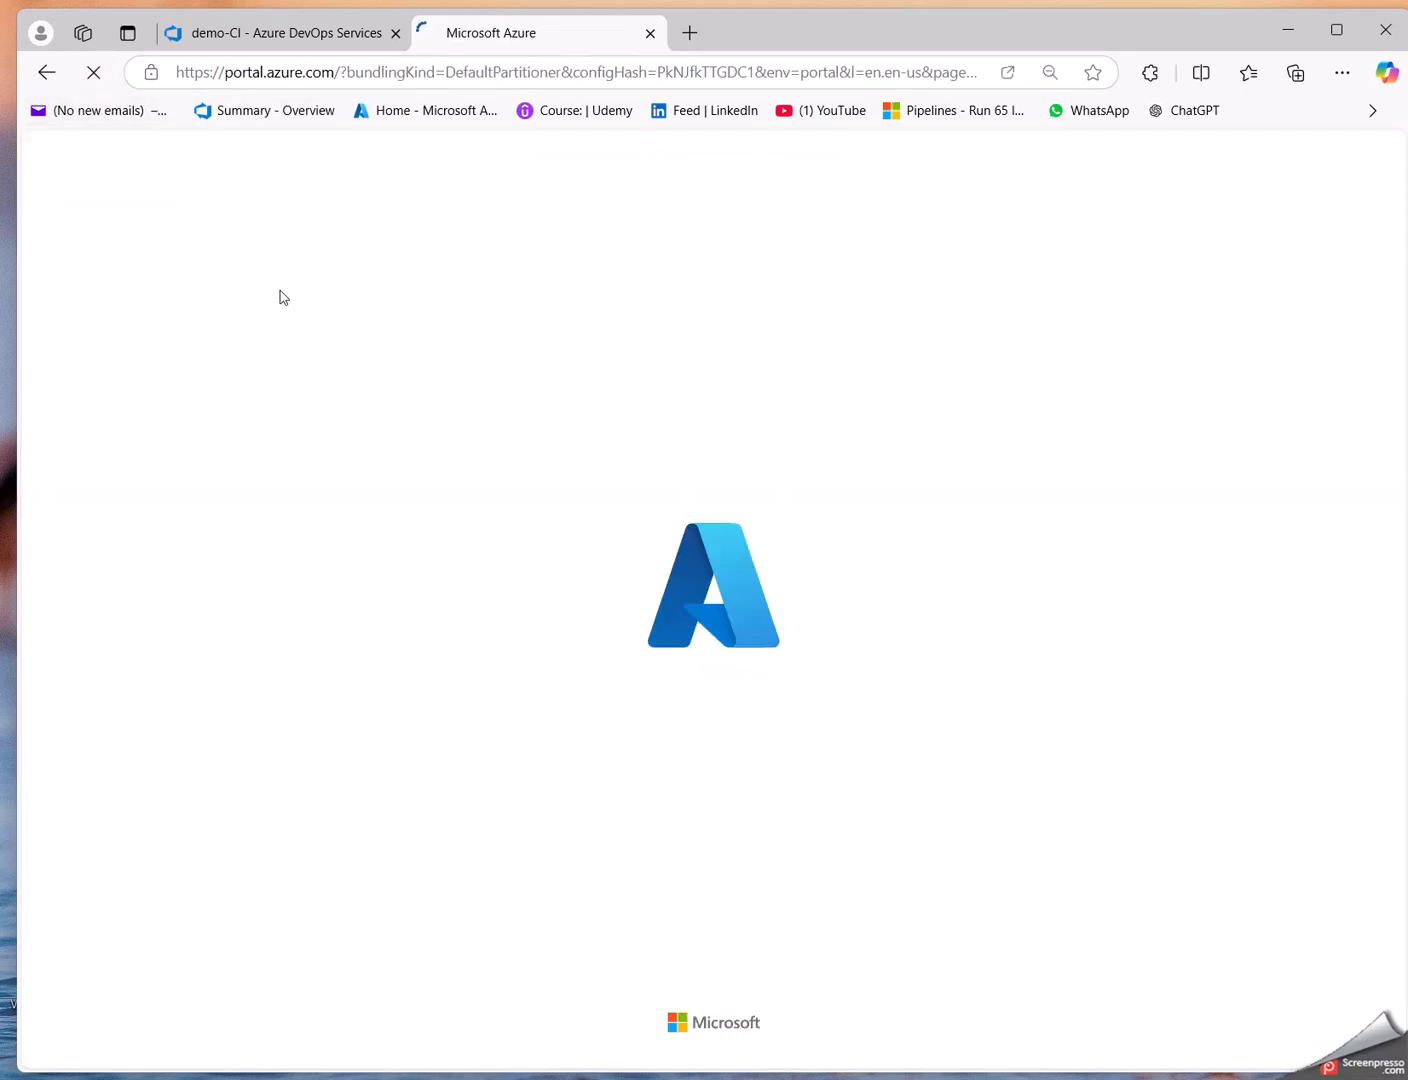
click(292, 32)
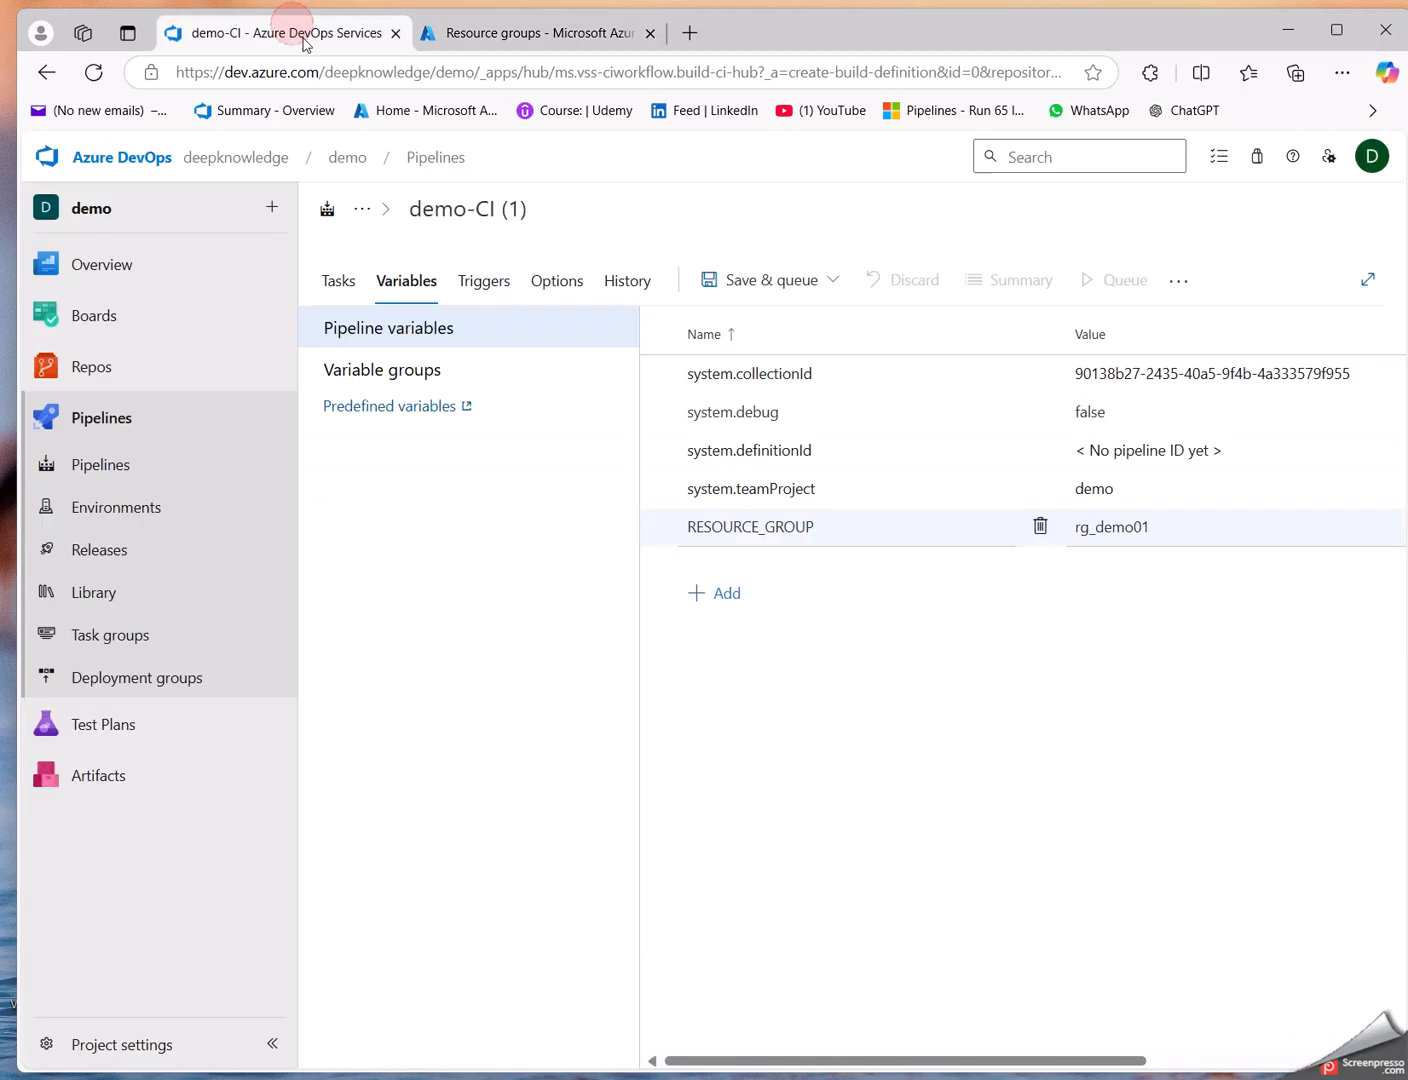
Step: Change the pipeline's agent pool to Default in the build pipeline settings
click(345, 280)
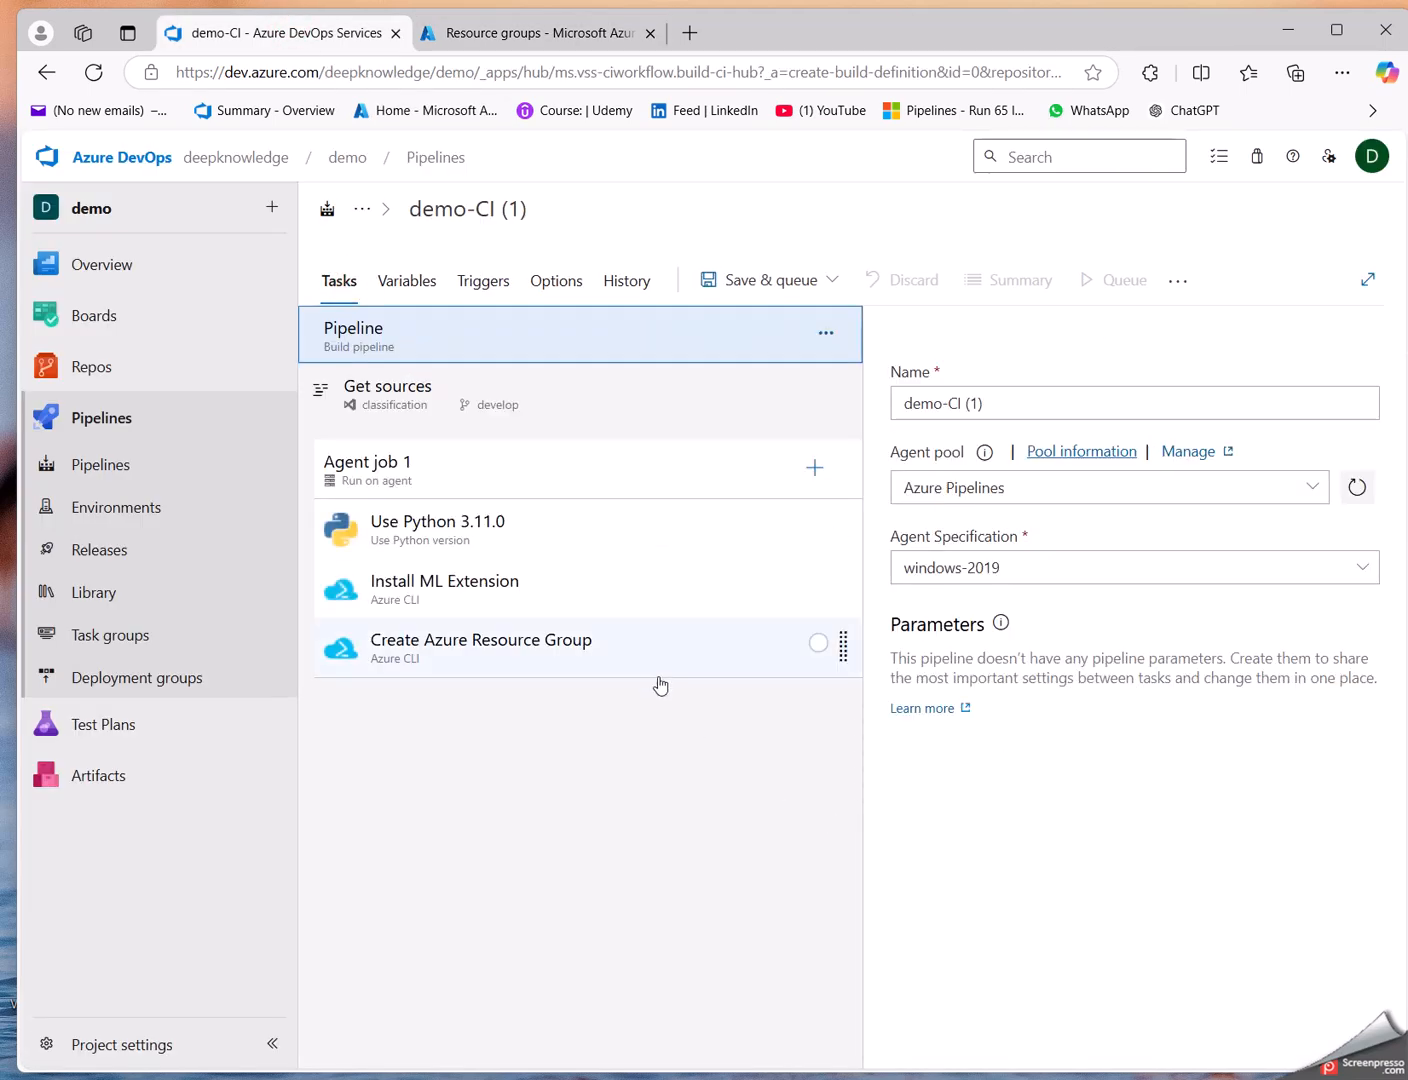
click(437, 344)
click(450, 458)
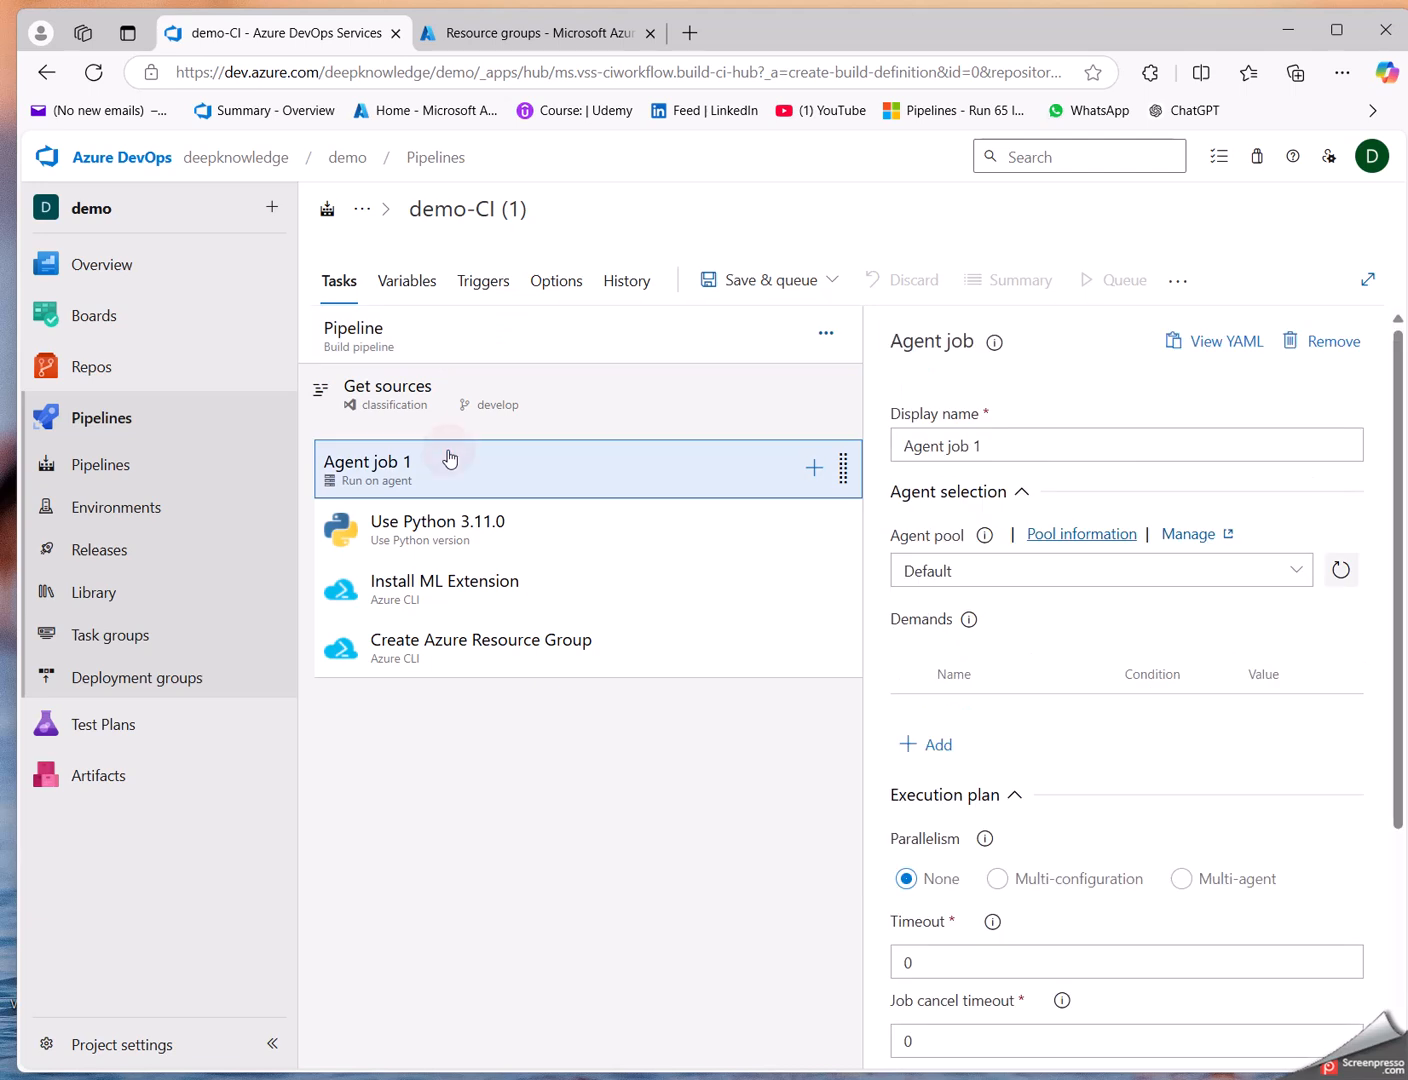
click(437, 385)
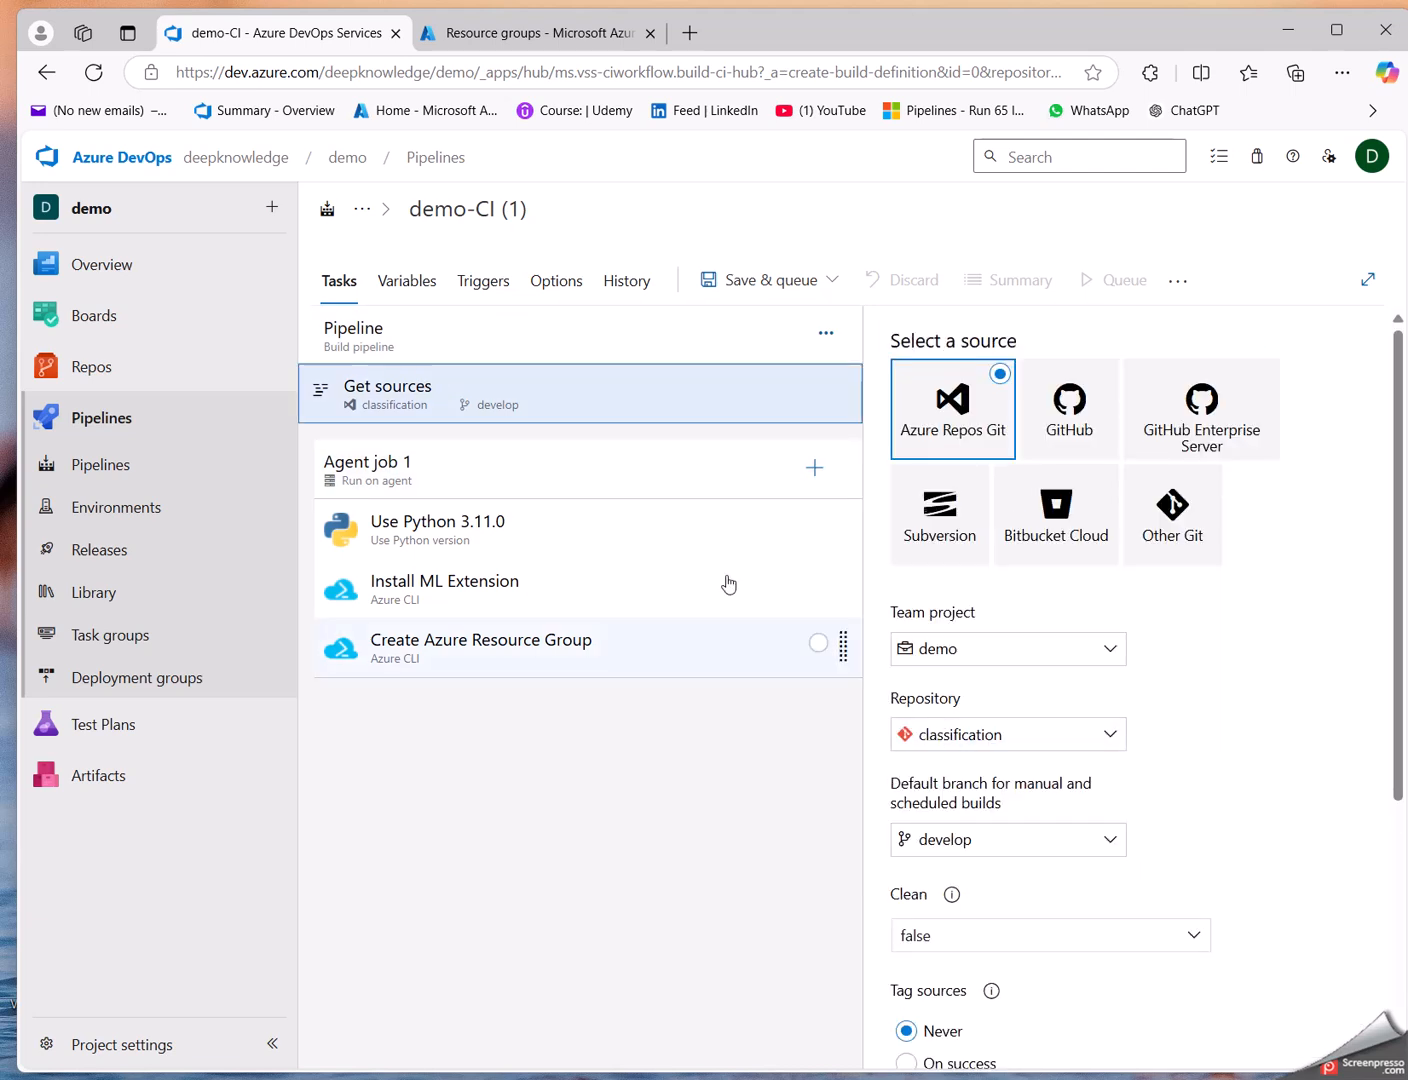
click(368, 340)
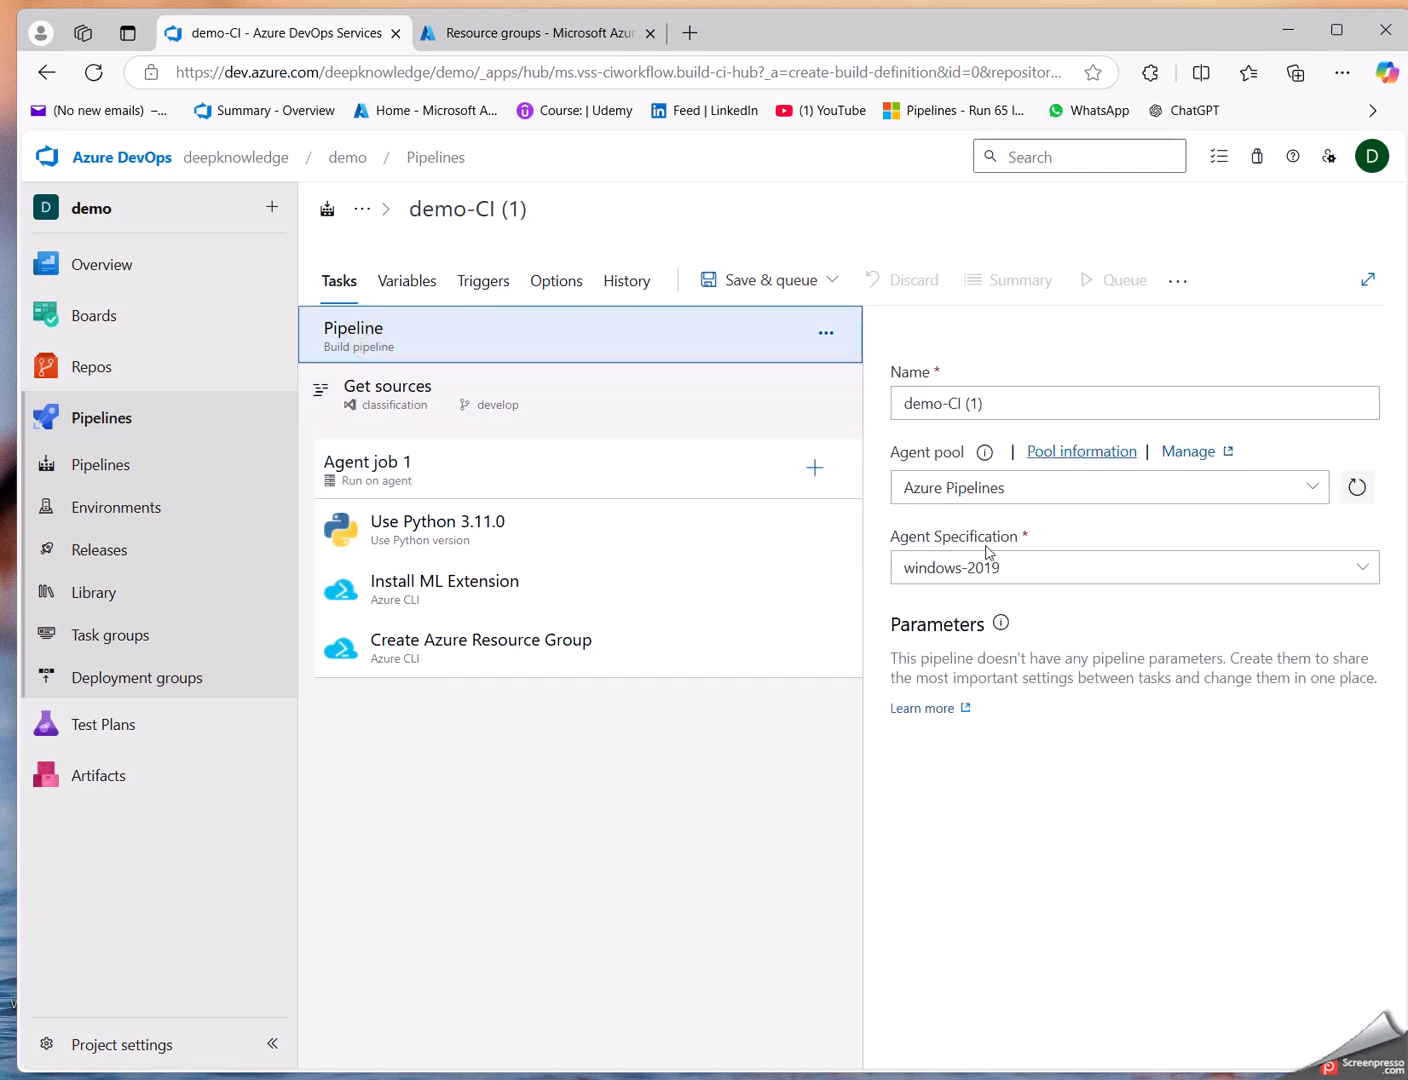
click(1362, 567)
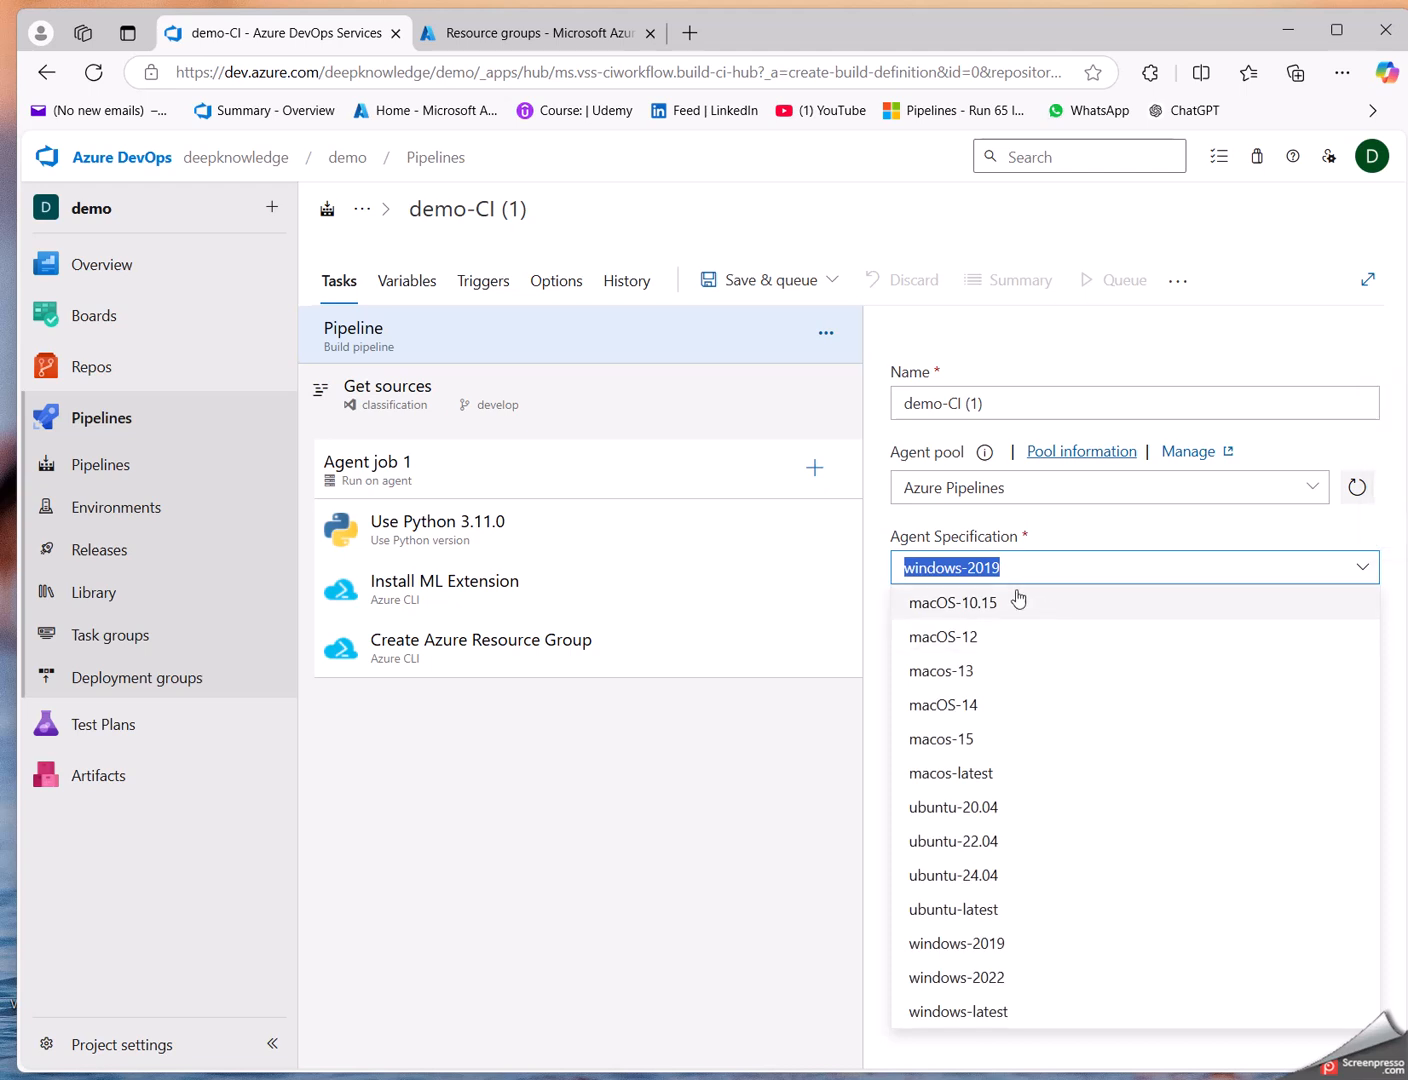
click(968, 487)
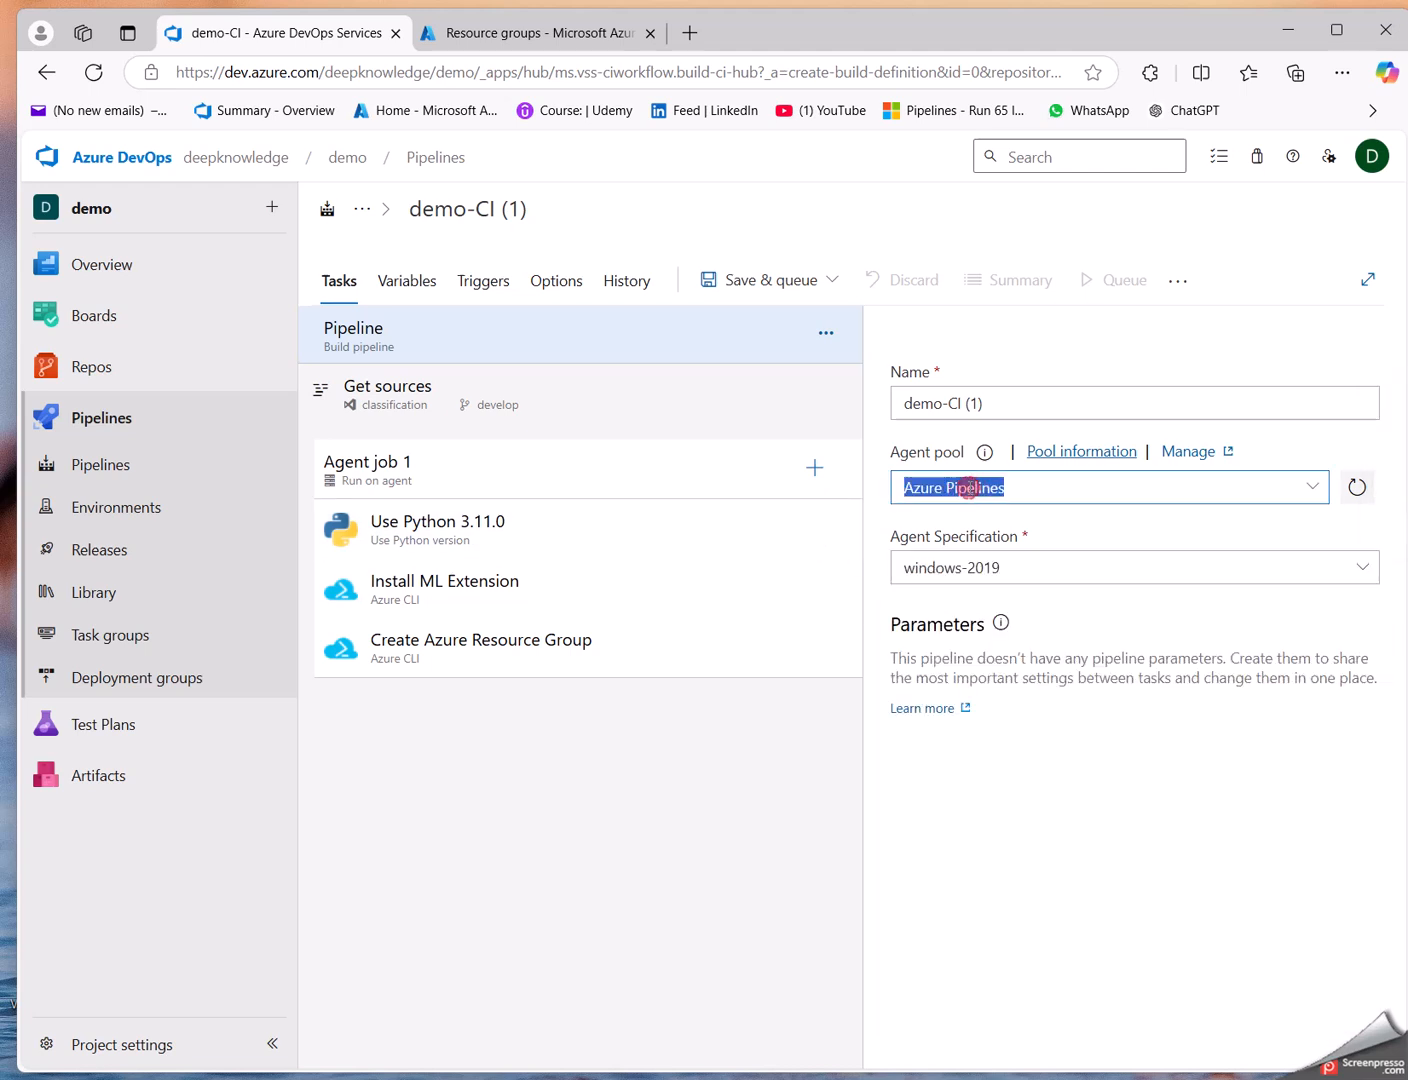
click(1307, 488)
click(946, 630)
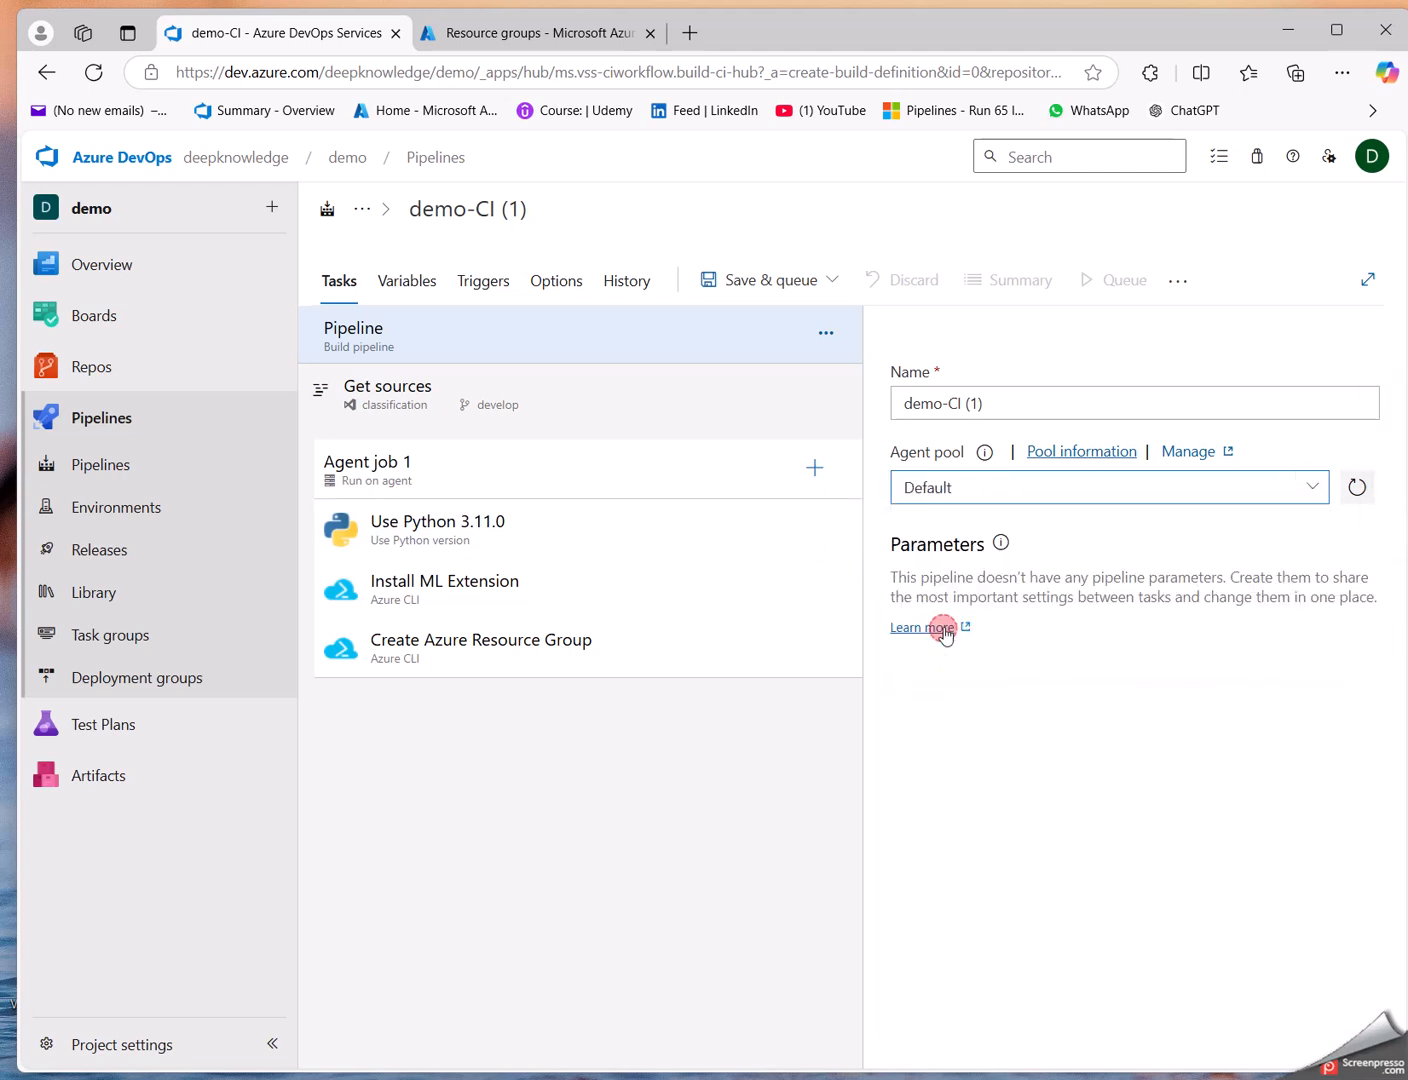
Step: Review the settings of Get sources, the Python task and both Azure CLI tasks, including the resource group script's location argument
click(719, 393)
click(624, 540)
click(584, 598)
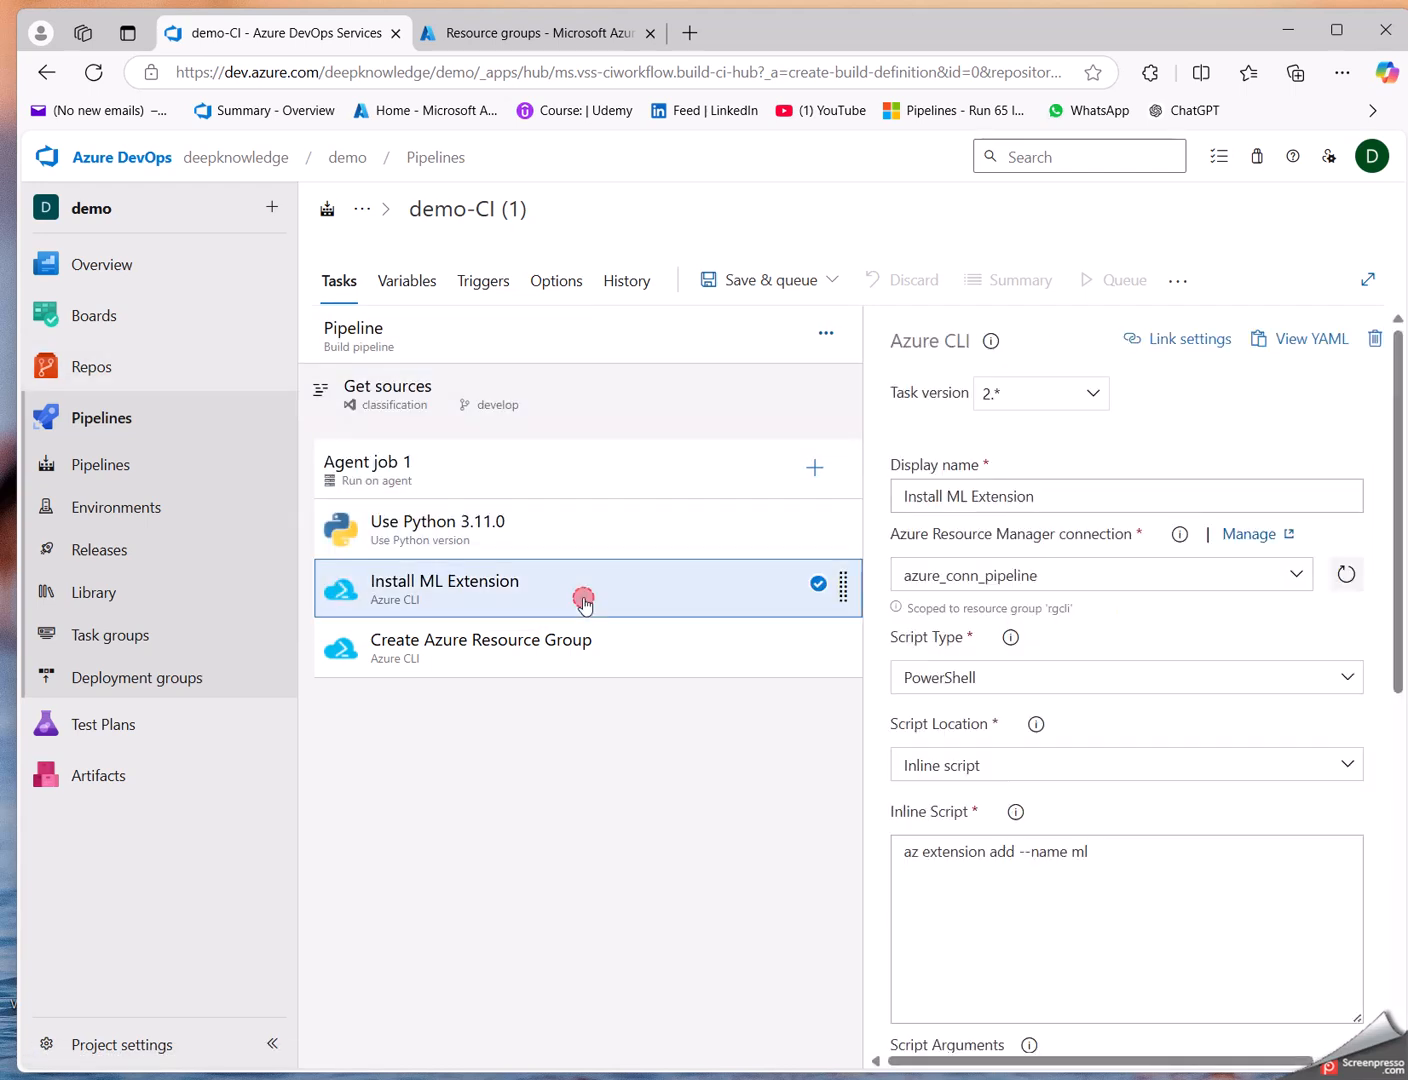
click(577, 642)
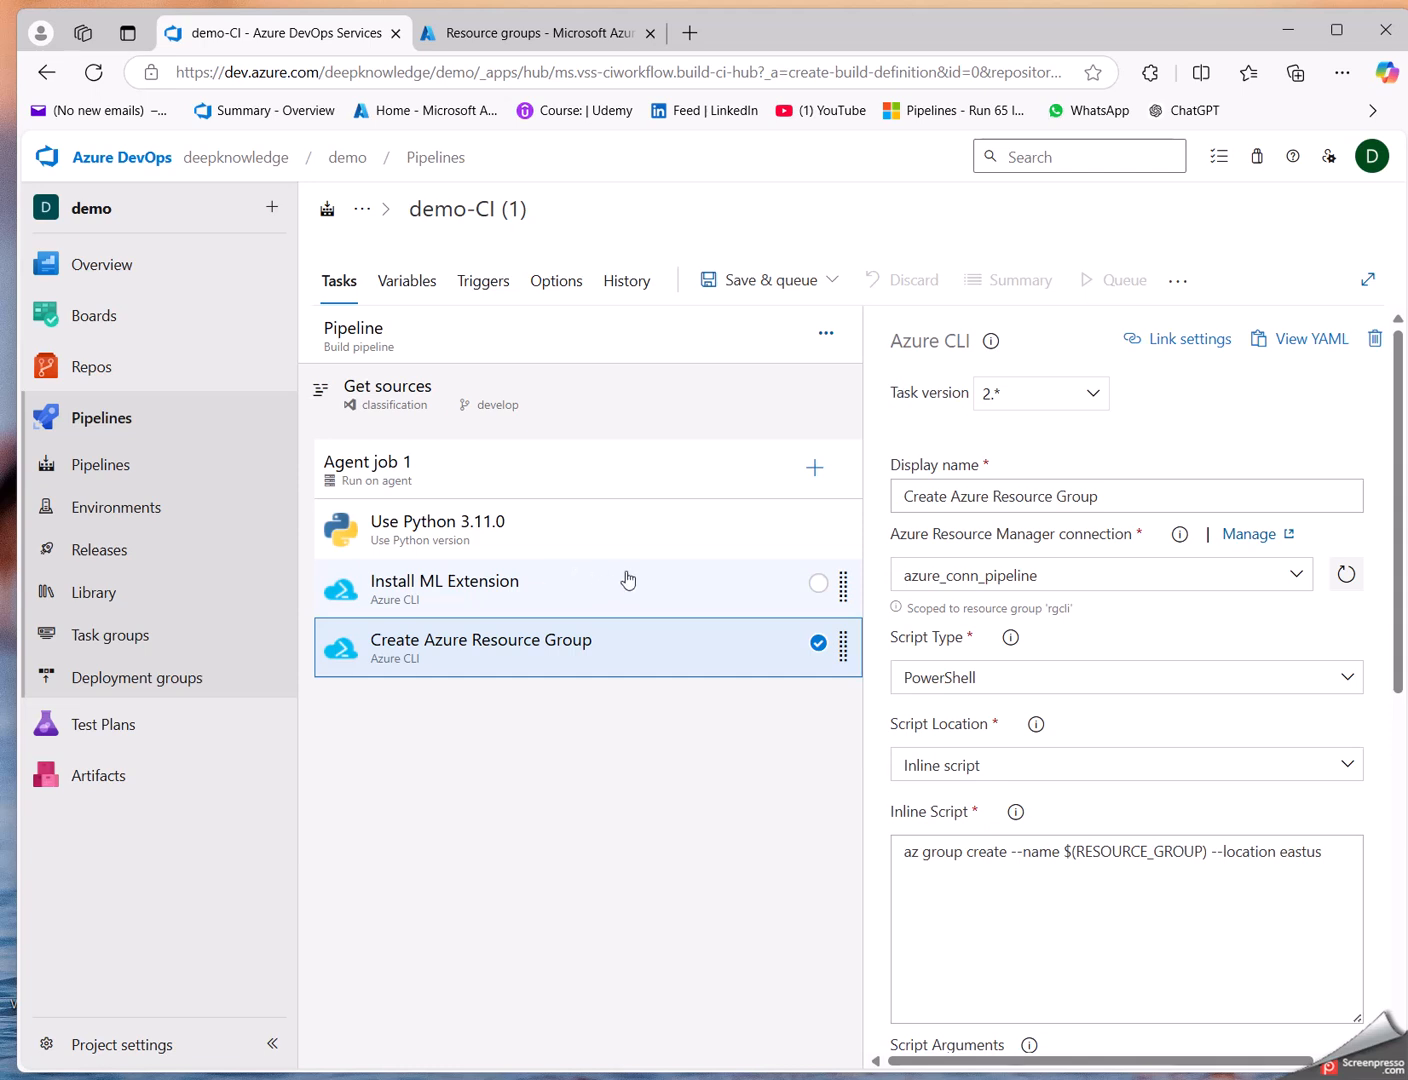
click(594, 590)
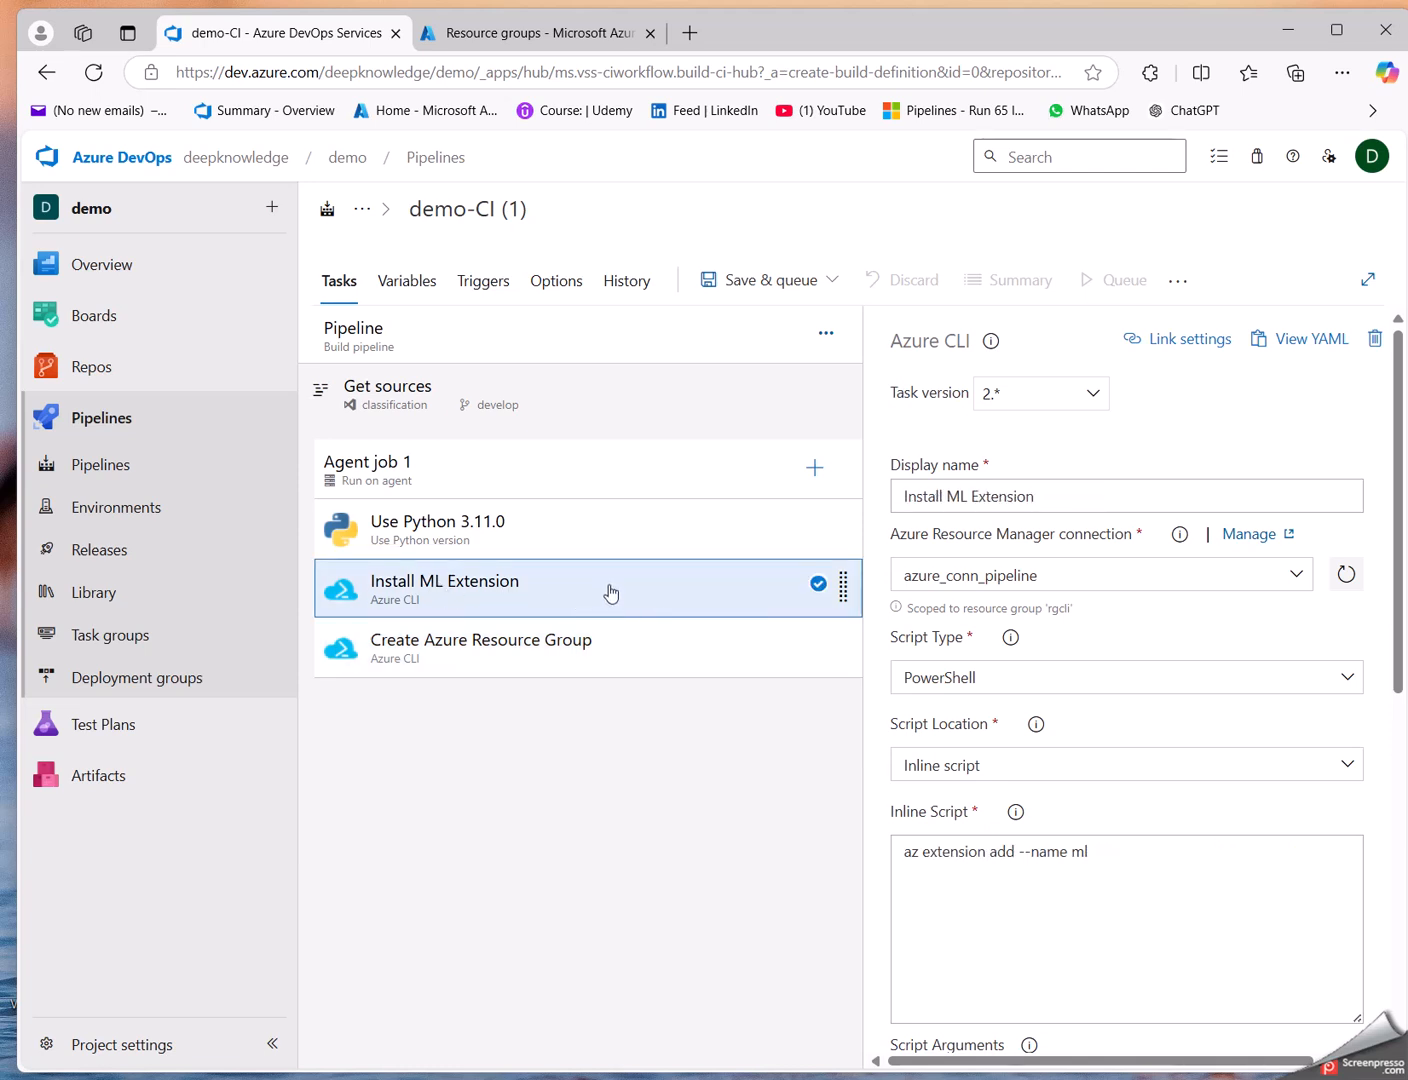
click(588, 665)
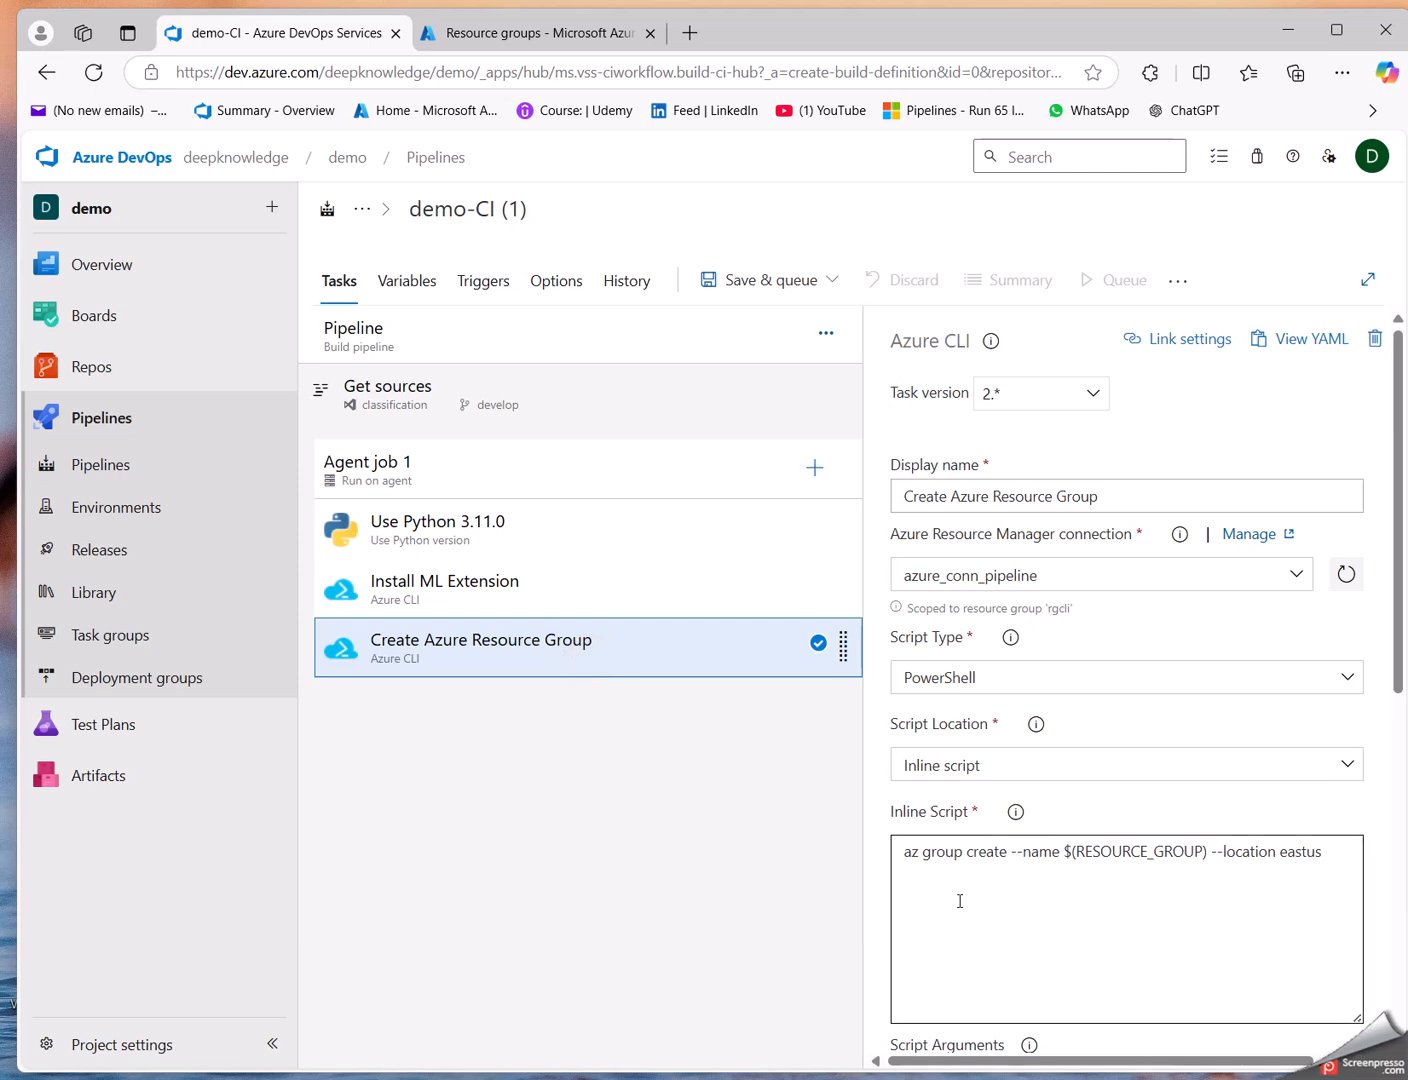
double_click(1234, 855)
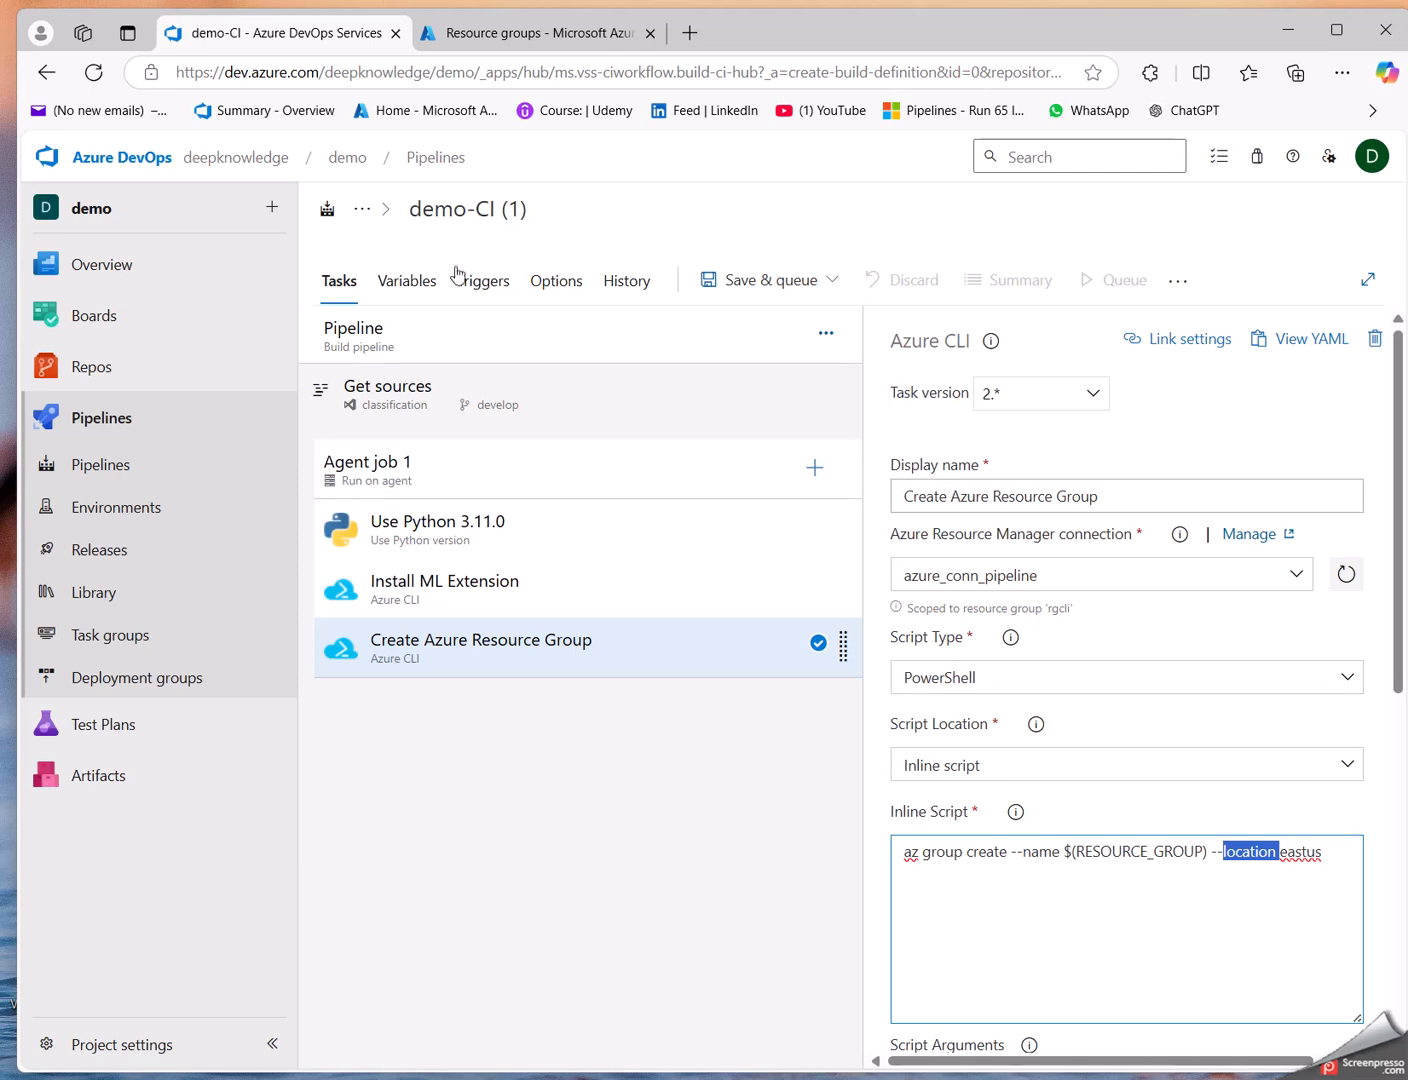
Step: Add a pipeline variable named LOCATION with the value eastus
click(402, 279)
click(740, 593)
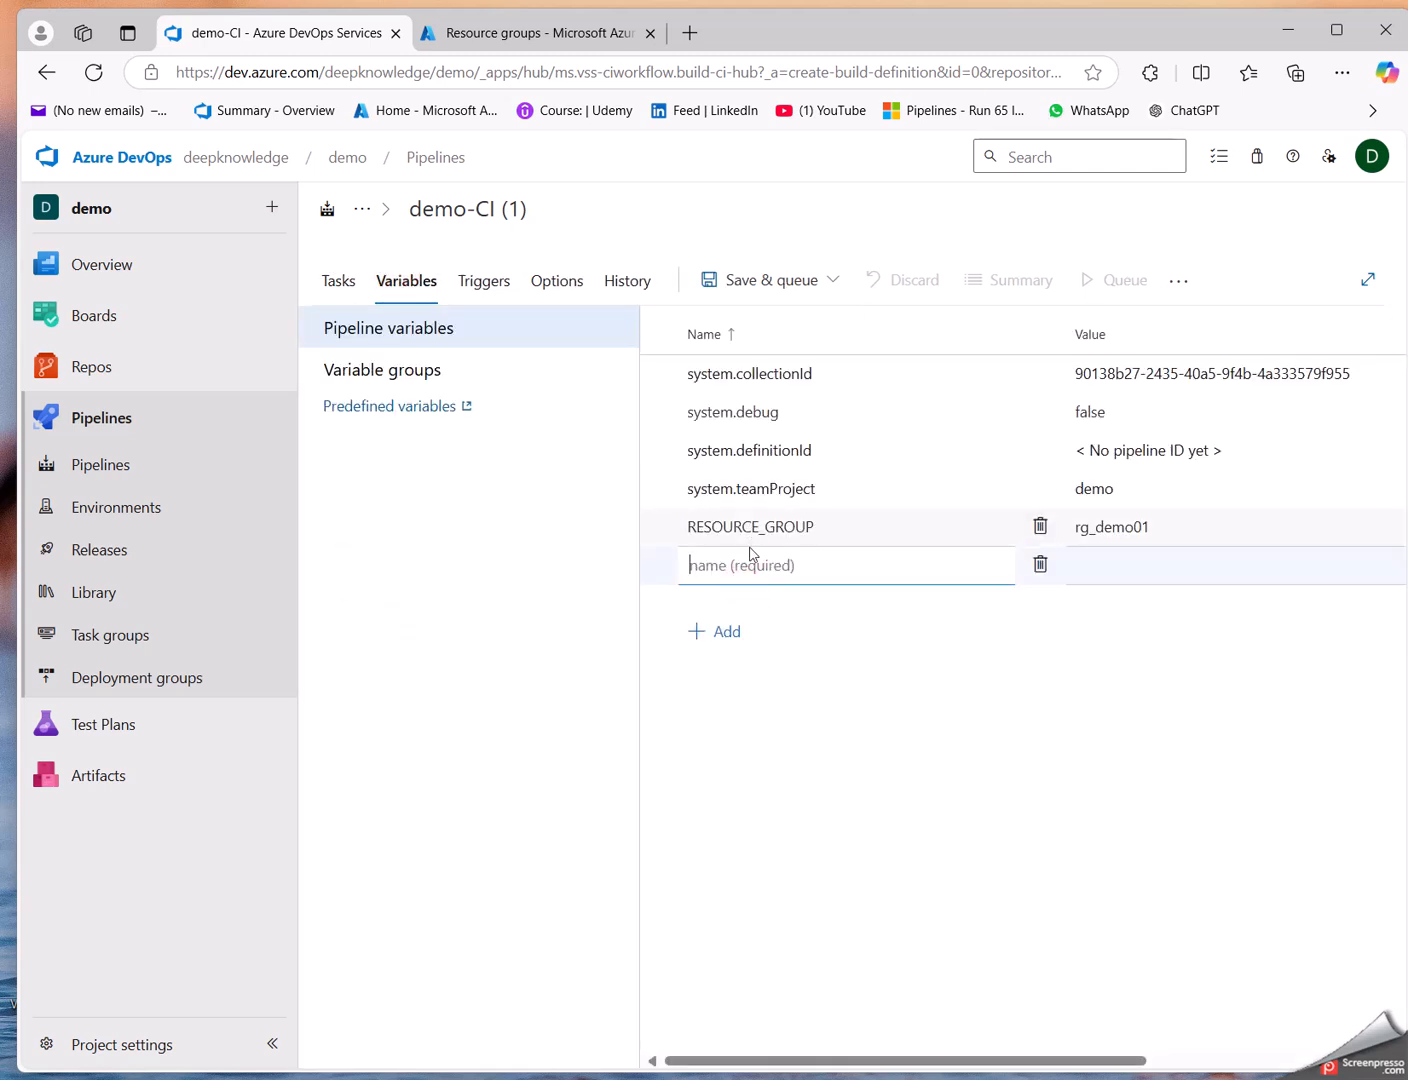
text(LOCATION)
key(Tab)
click(1115, 570)
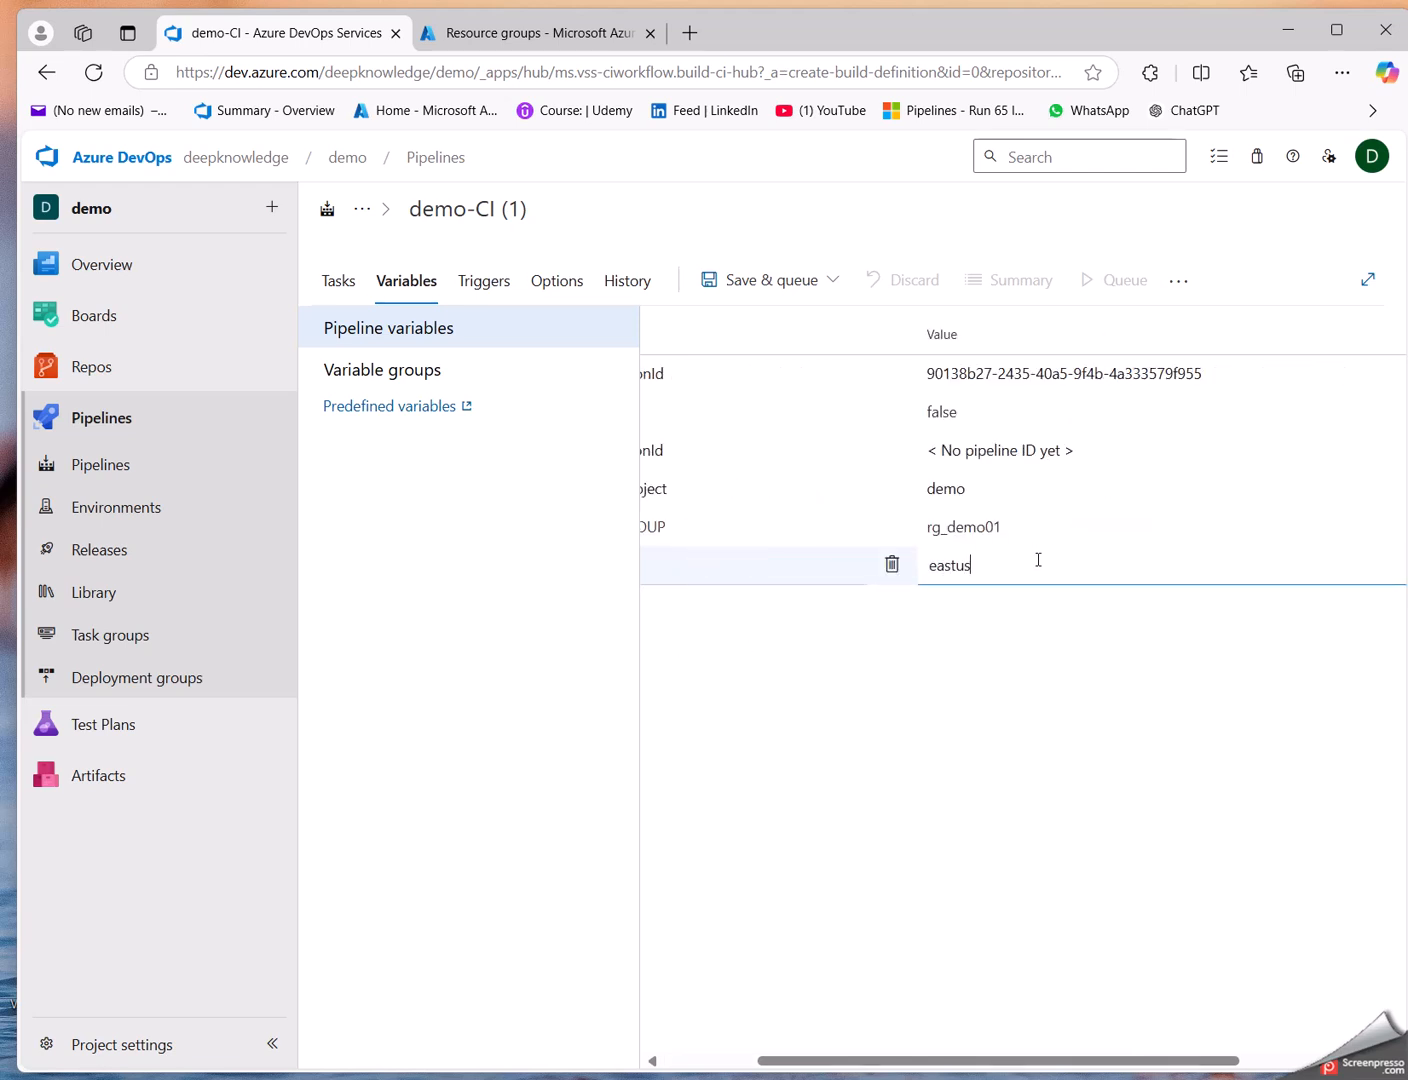
drag(817, 1061, 597, 957)
Step: Replace eastus with $(LOCATION) in the Create Azure Resource Group task's inline script
double_click(741, 562)
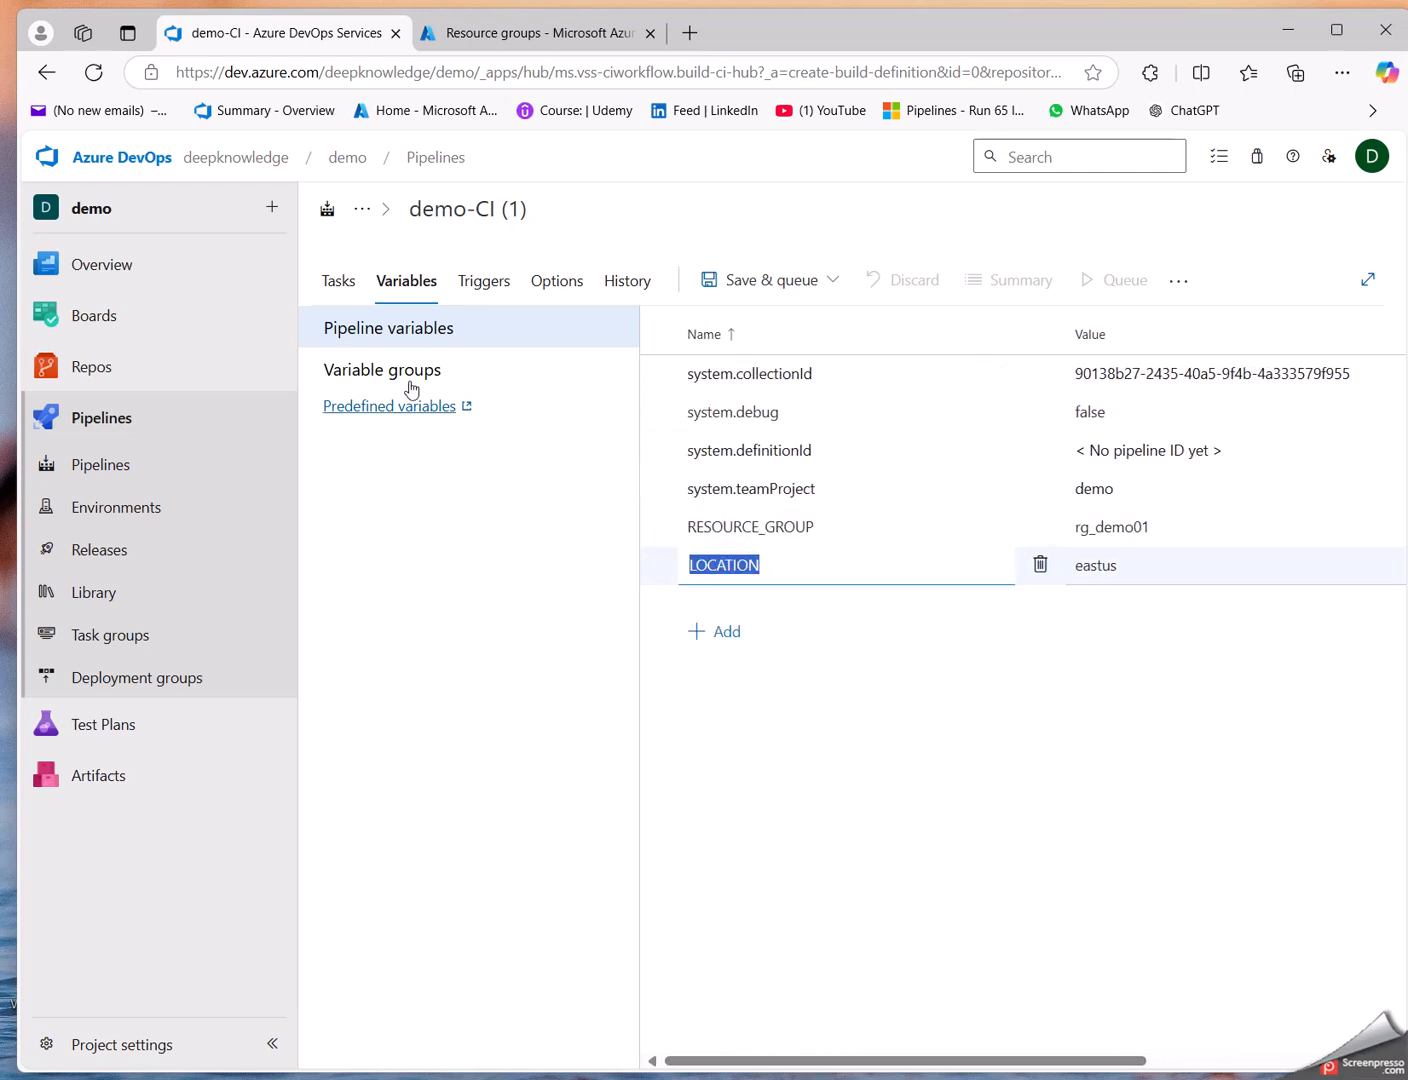
click(337, 283)
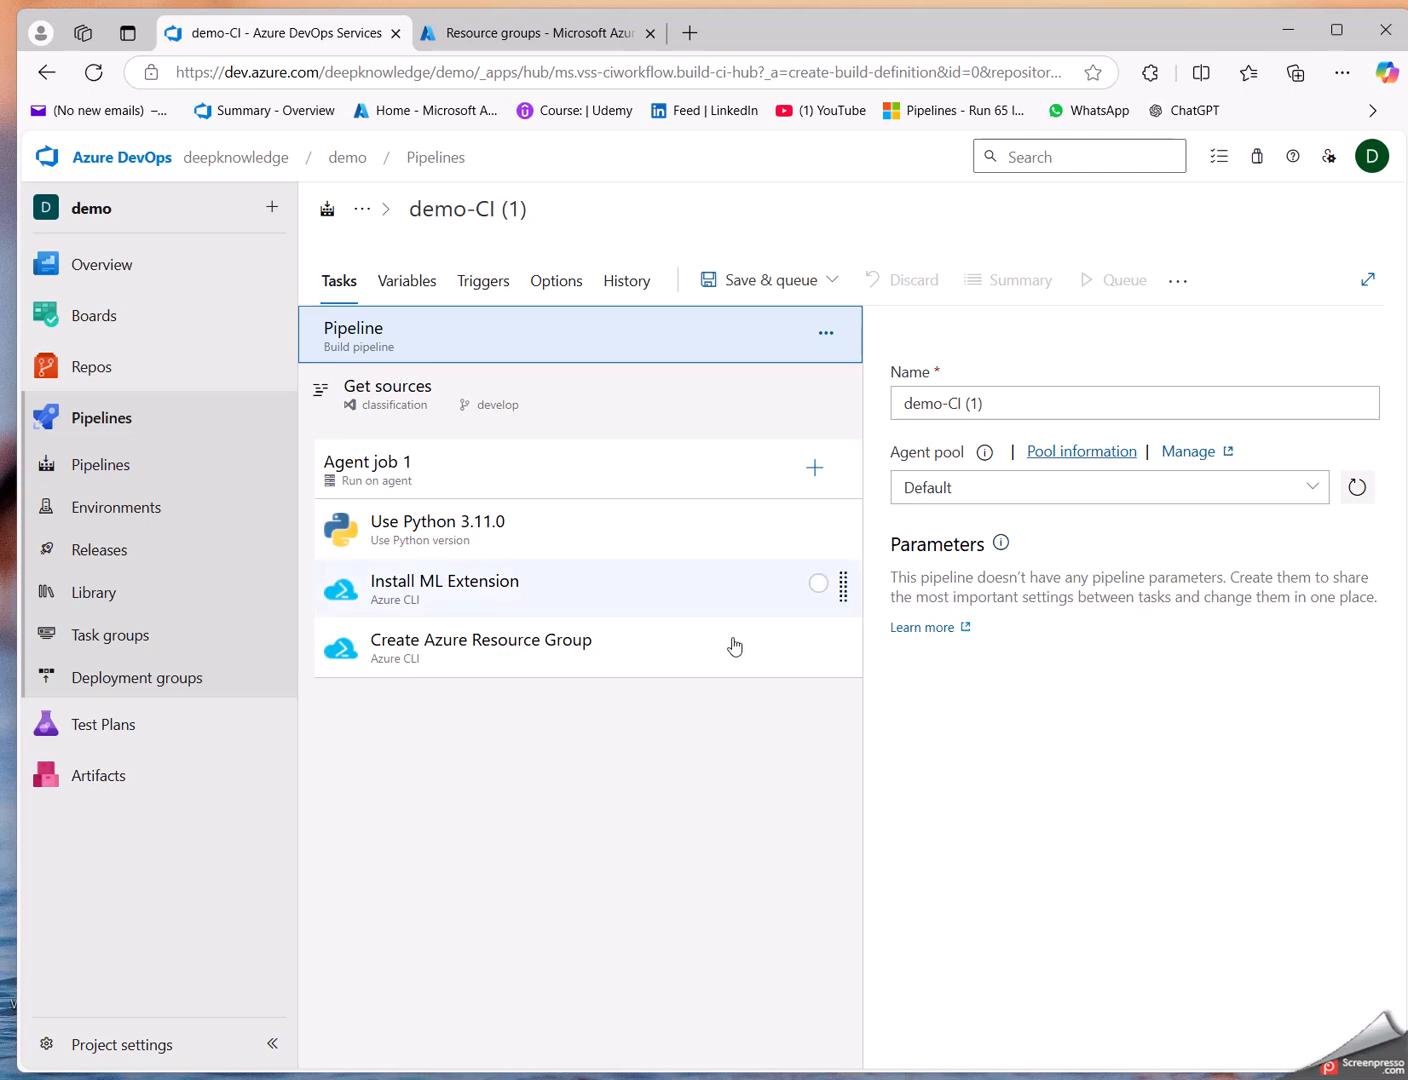
click(590, 643)
double_click(1292, 860)
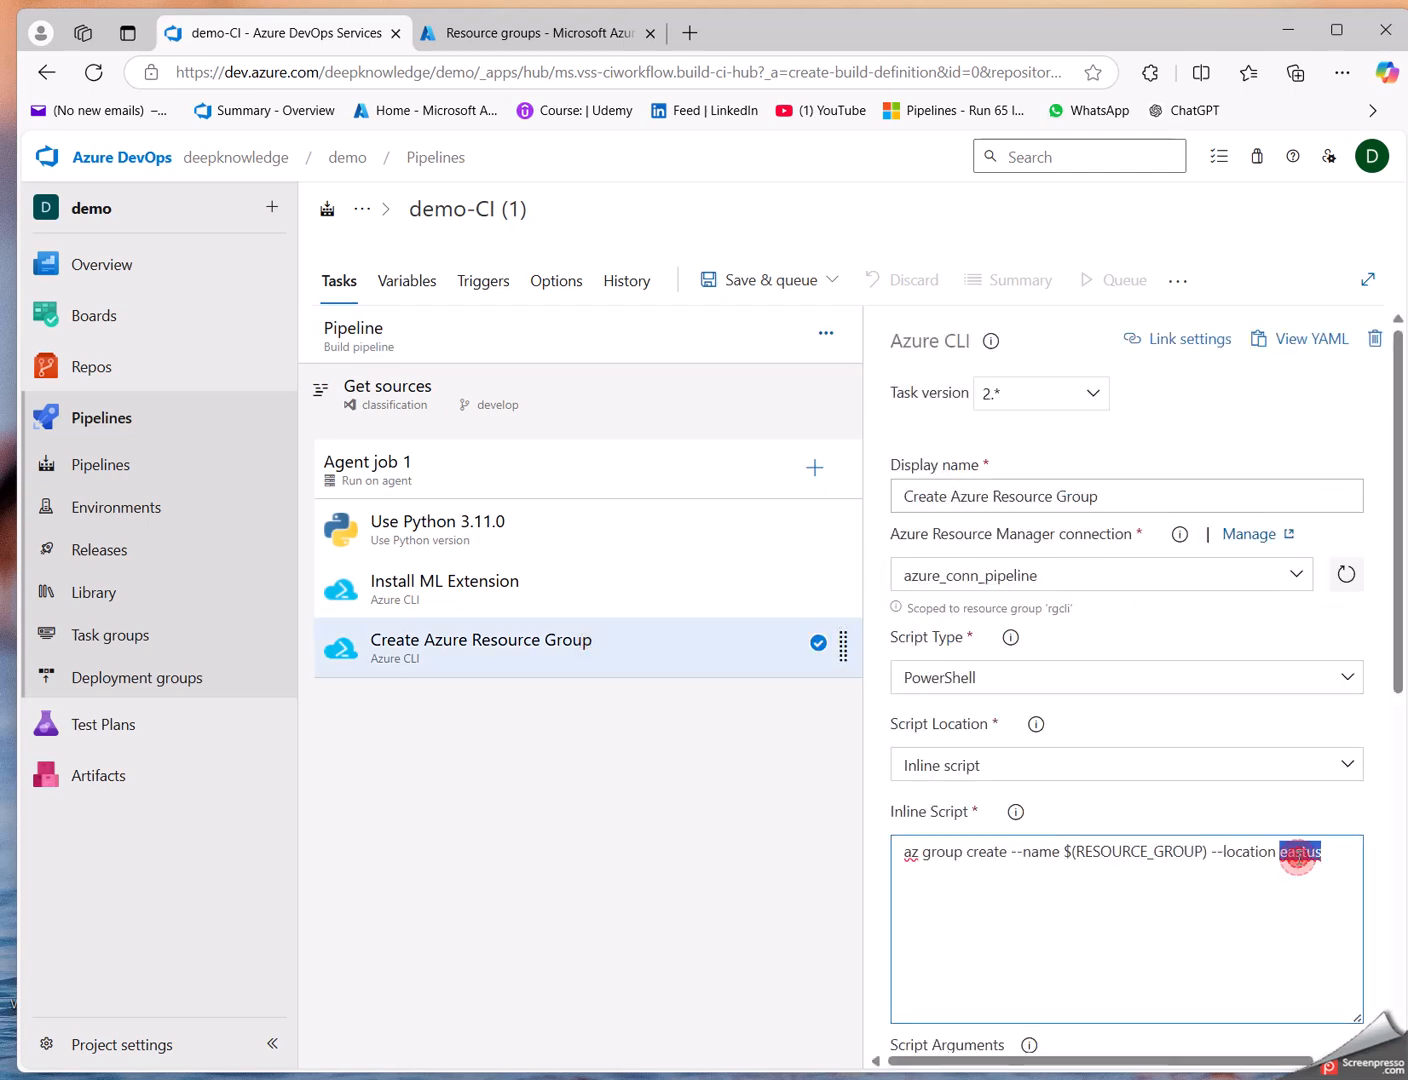
text(-location $)
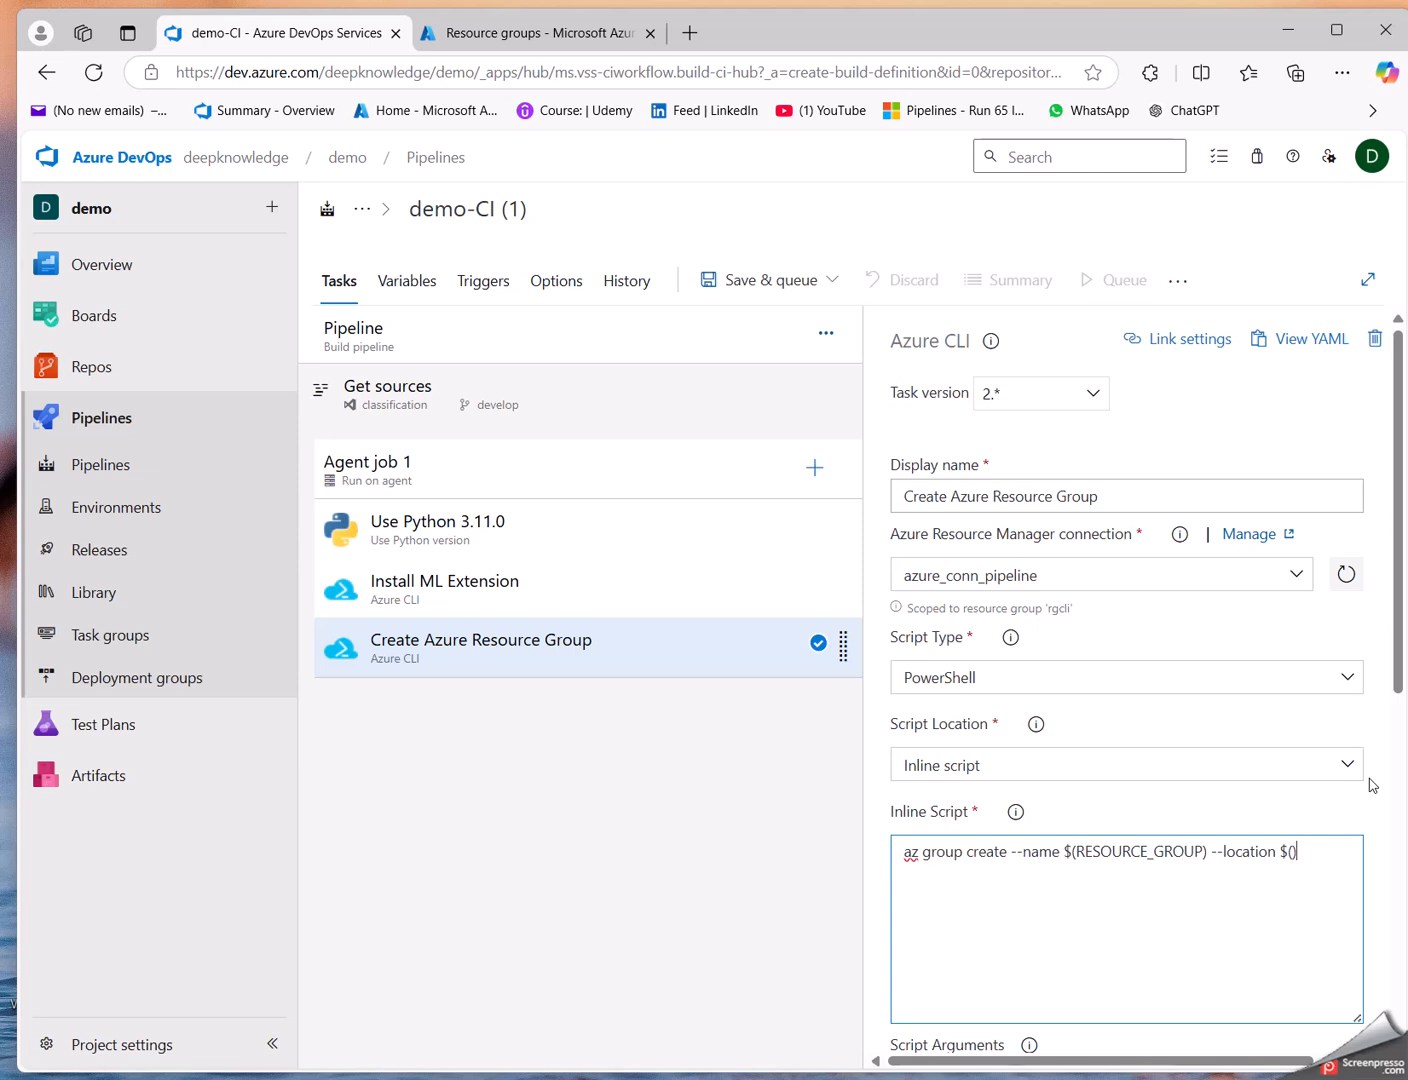
text((LOCATION)
click(760, 815)
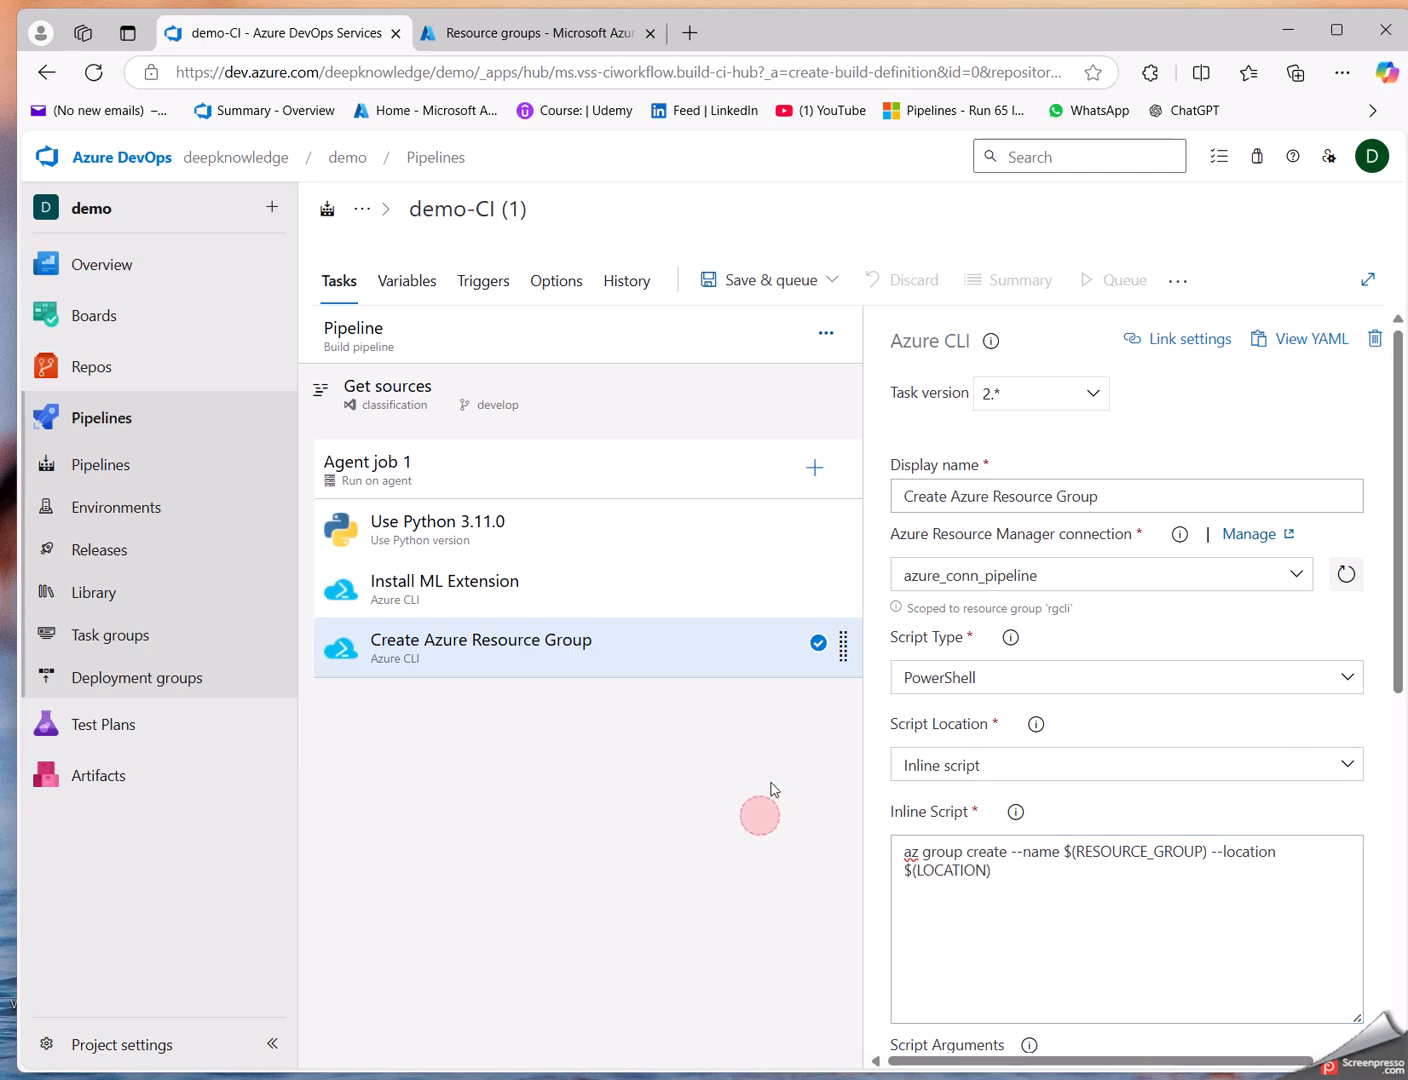
Step: Save and queue the demo-CI (1) pipeline, and start its run
click(748, 280)
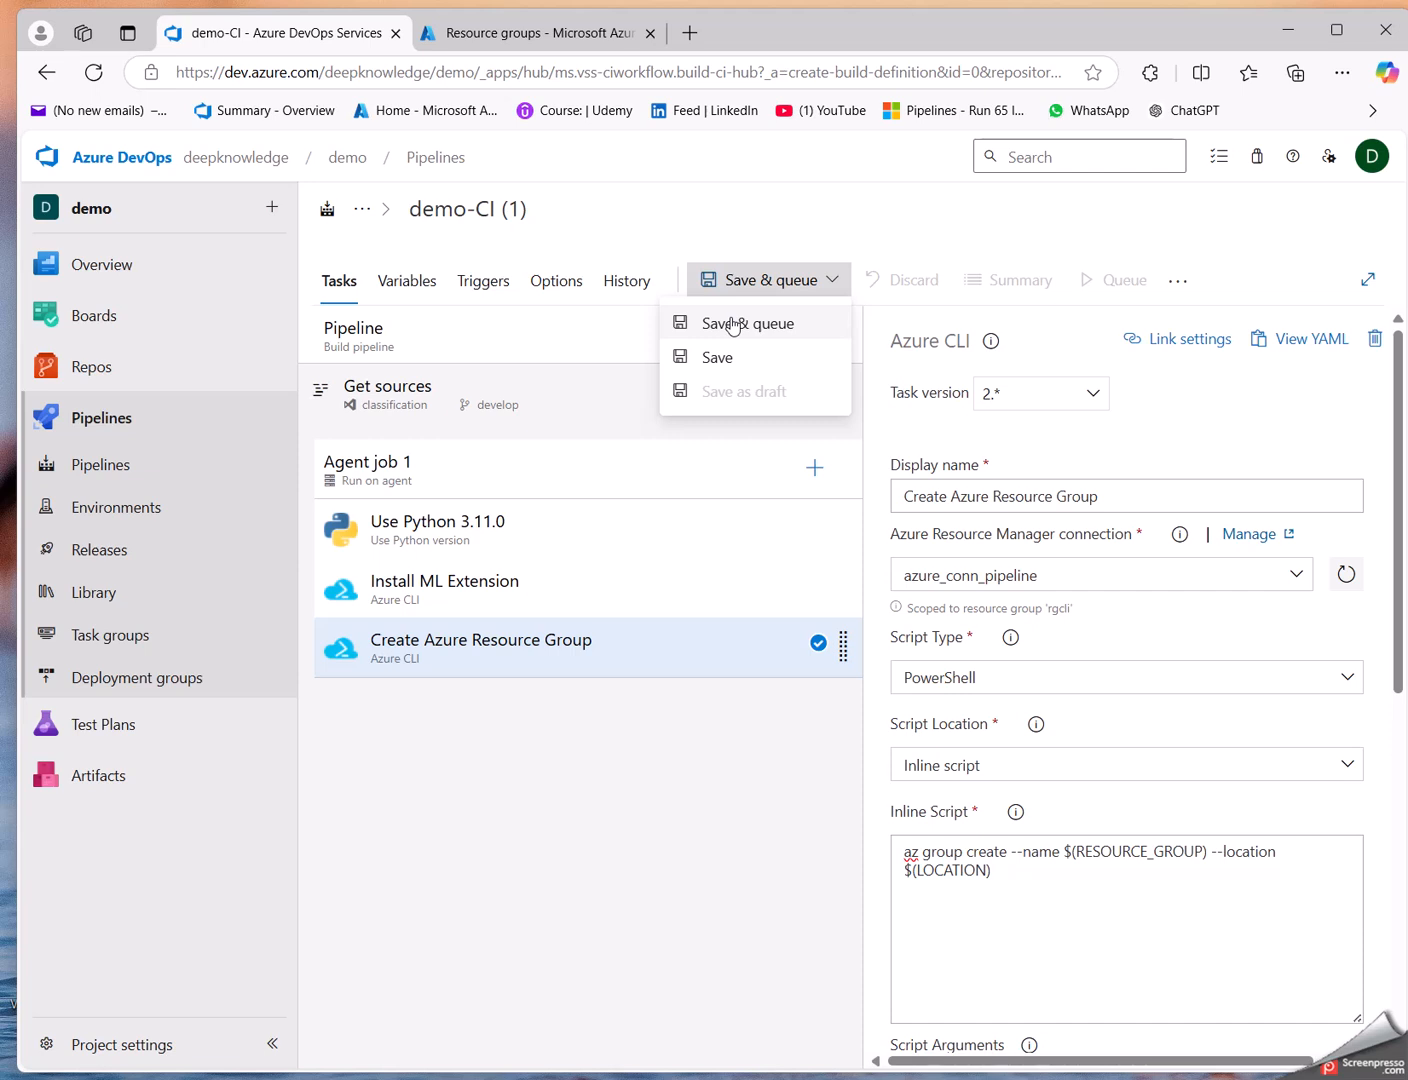
click(735, 324)
click(1300, 1016)
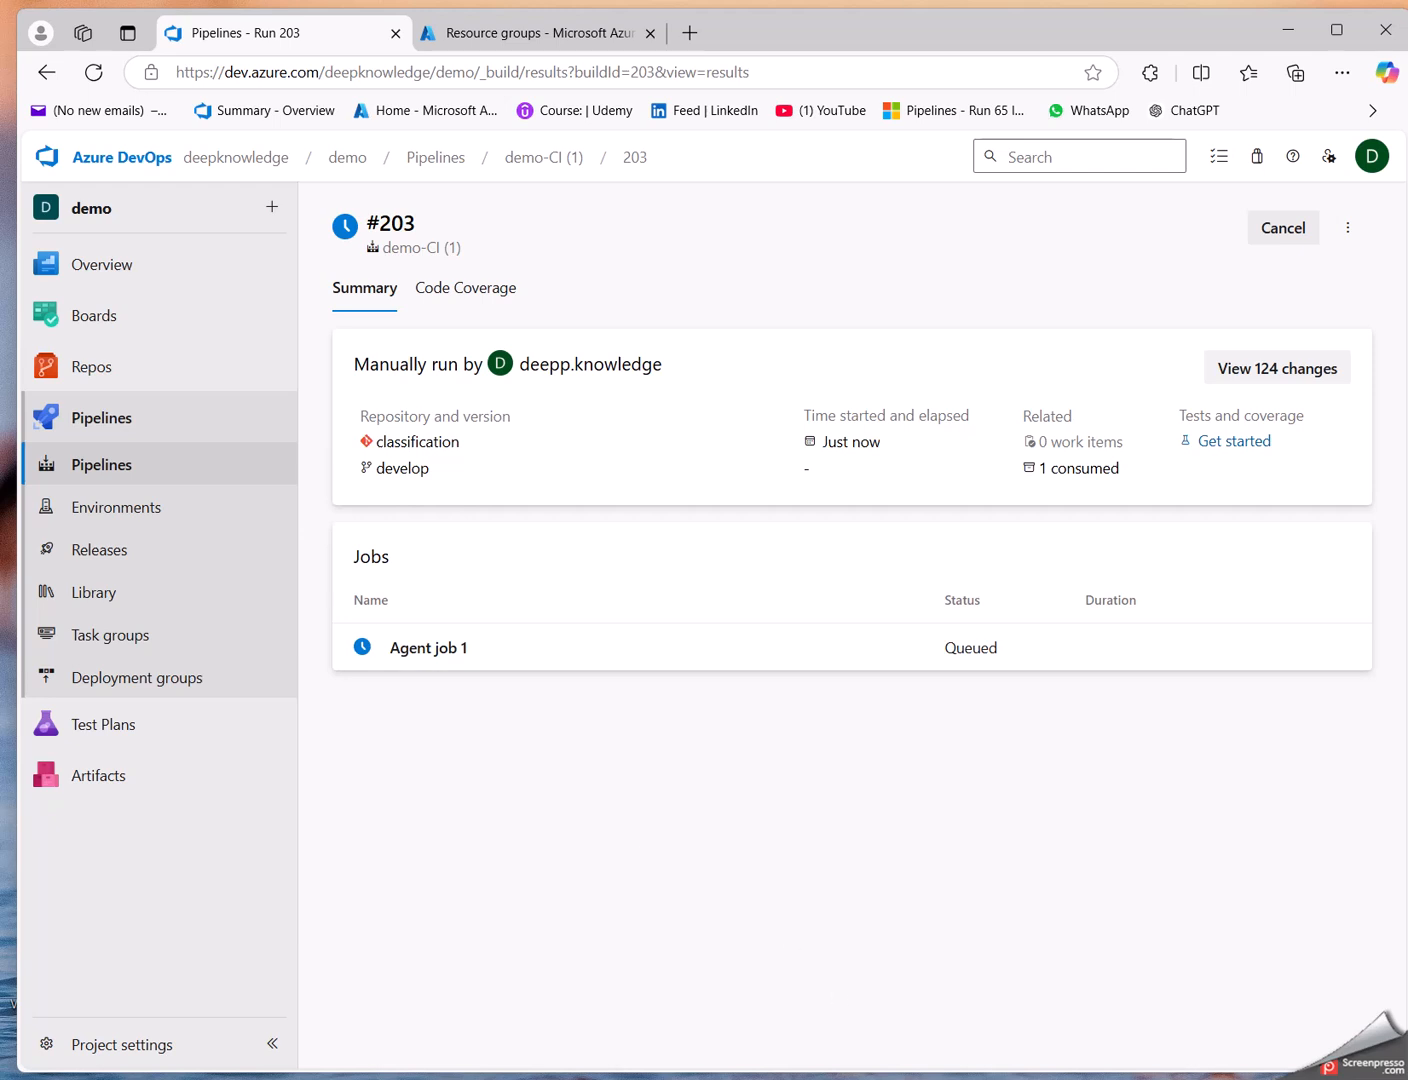
Step: Check the self-hosted agent's PowerShell window for the status of the Agent job 1 run, and minimize it again
click(1182, 1079)
click(1078, 1060)
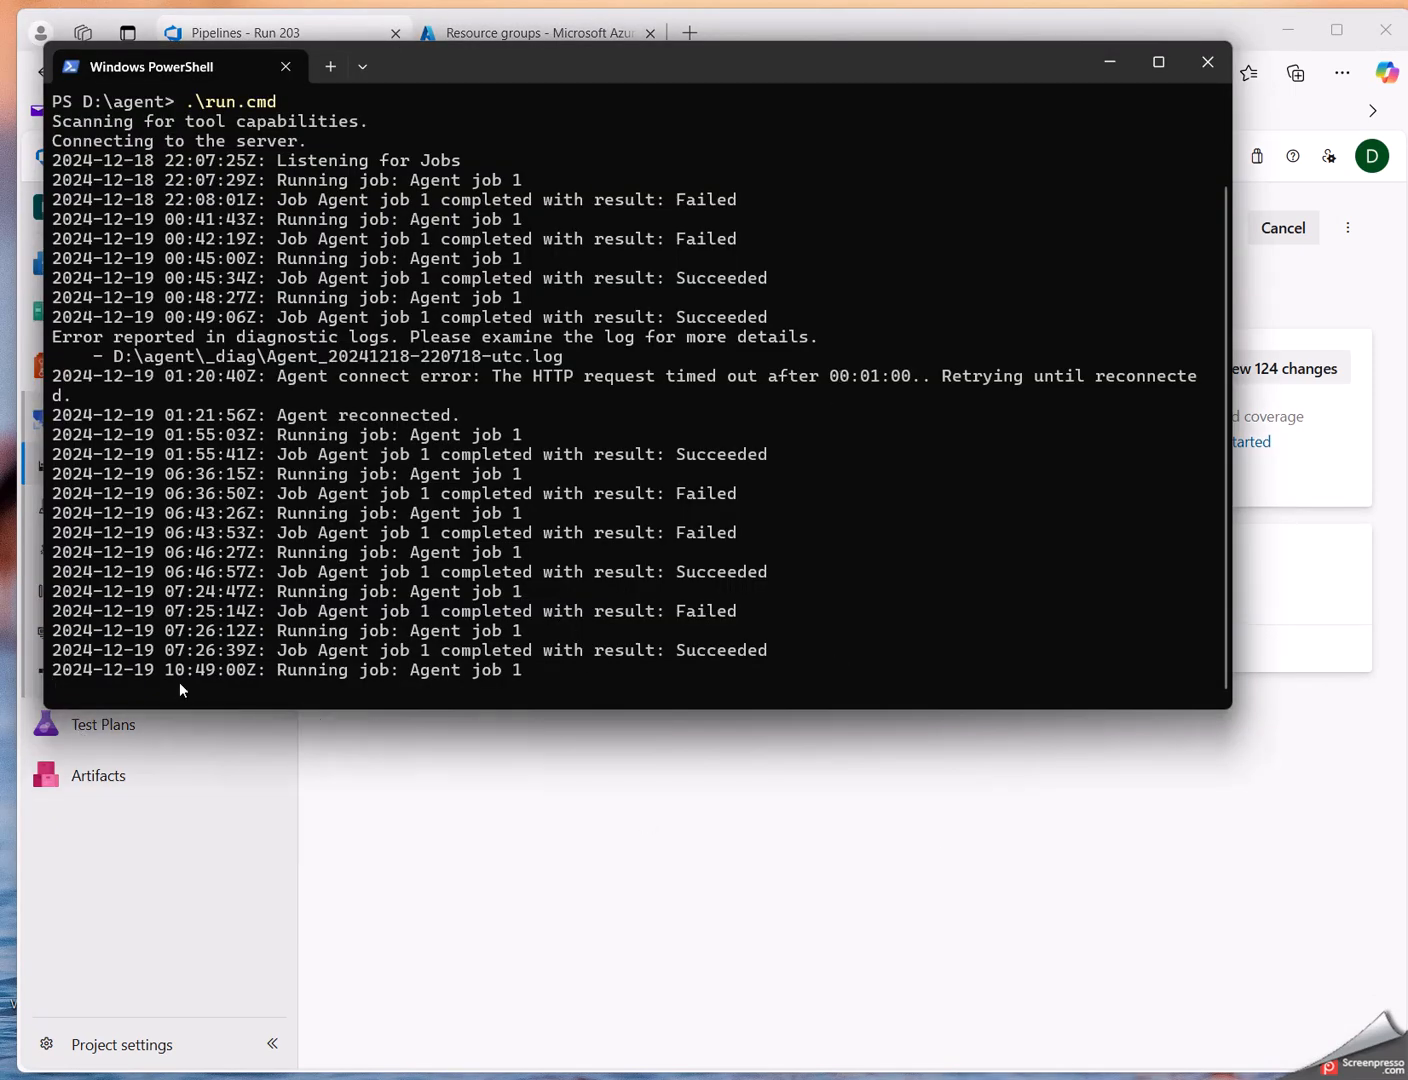
click(1109, 62)
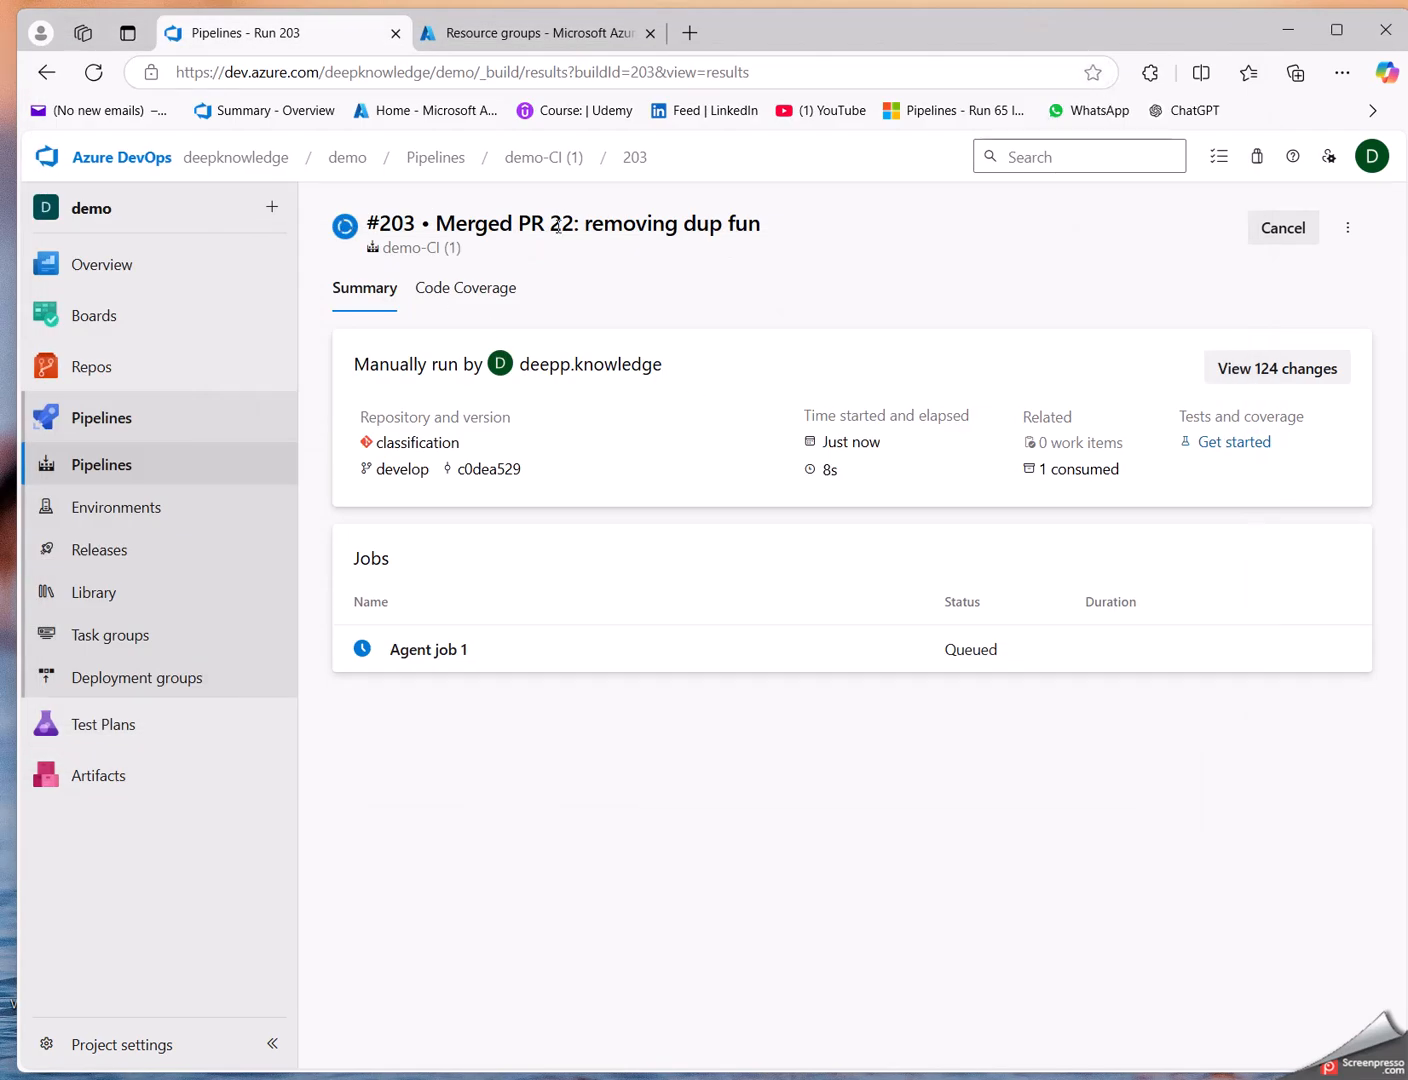
mouse_move(1190, 1079)
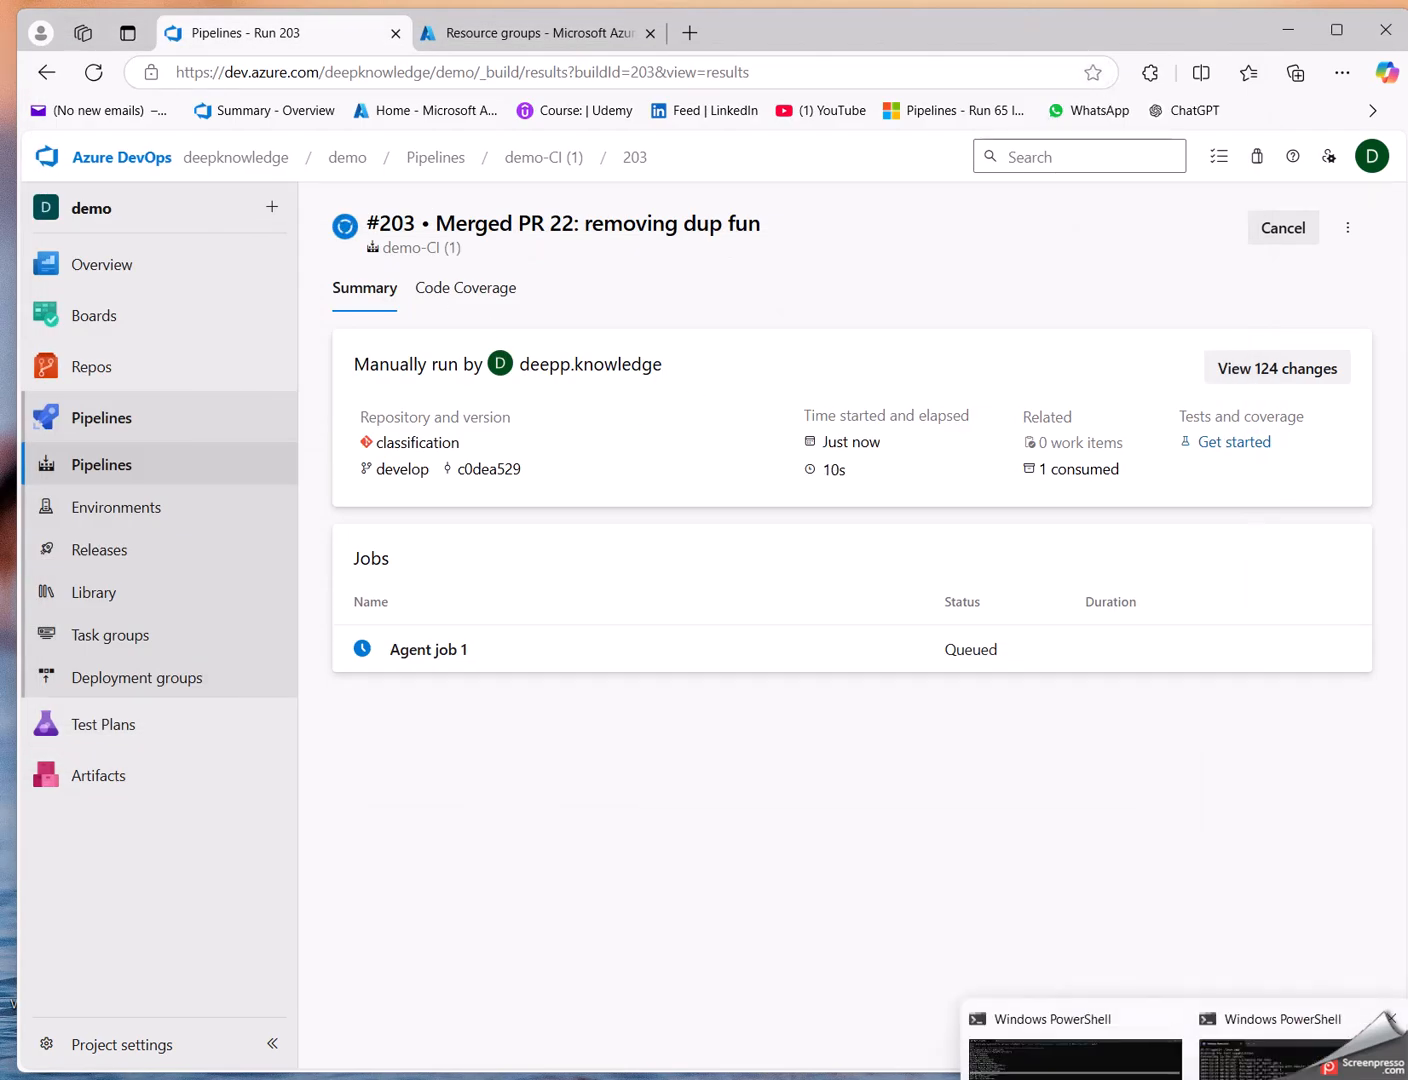
click(1075, 1058)
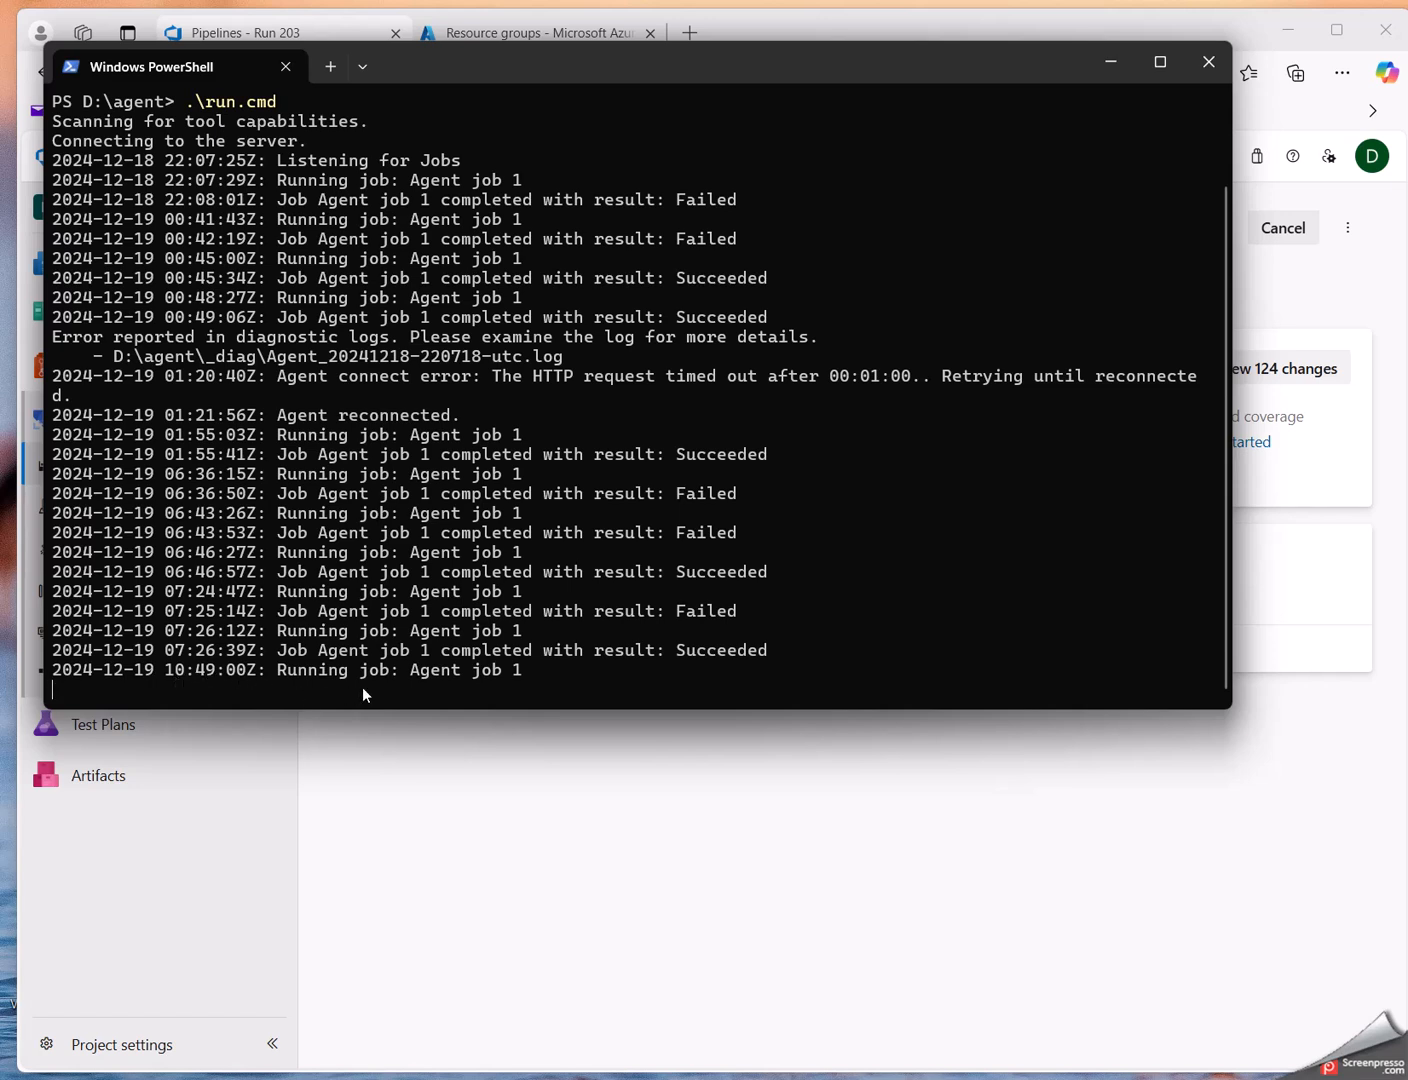
click(1106, 63)
Step: Open the Agent job 1 logs of run 203 and examine the error lines in the Create Azure Resource Group task's log
click(418, 813)
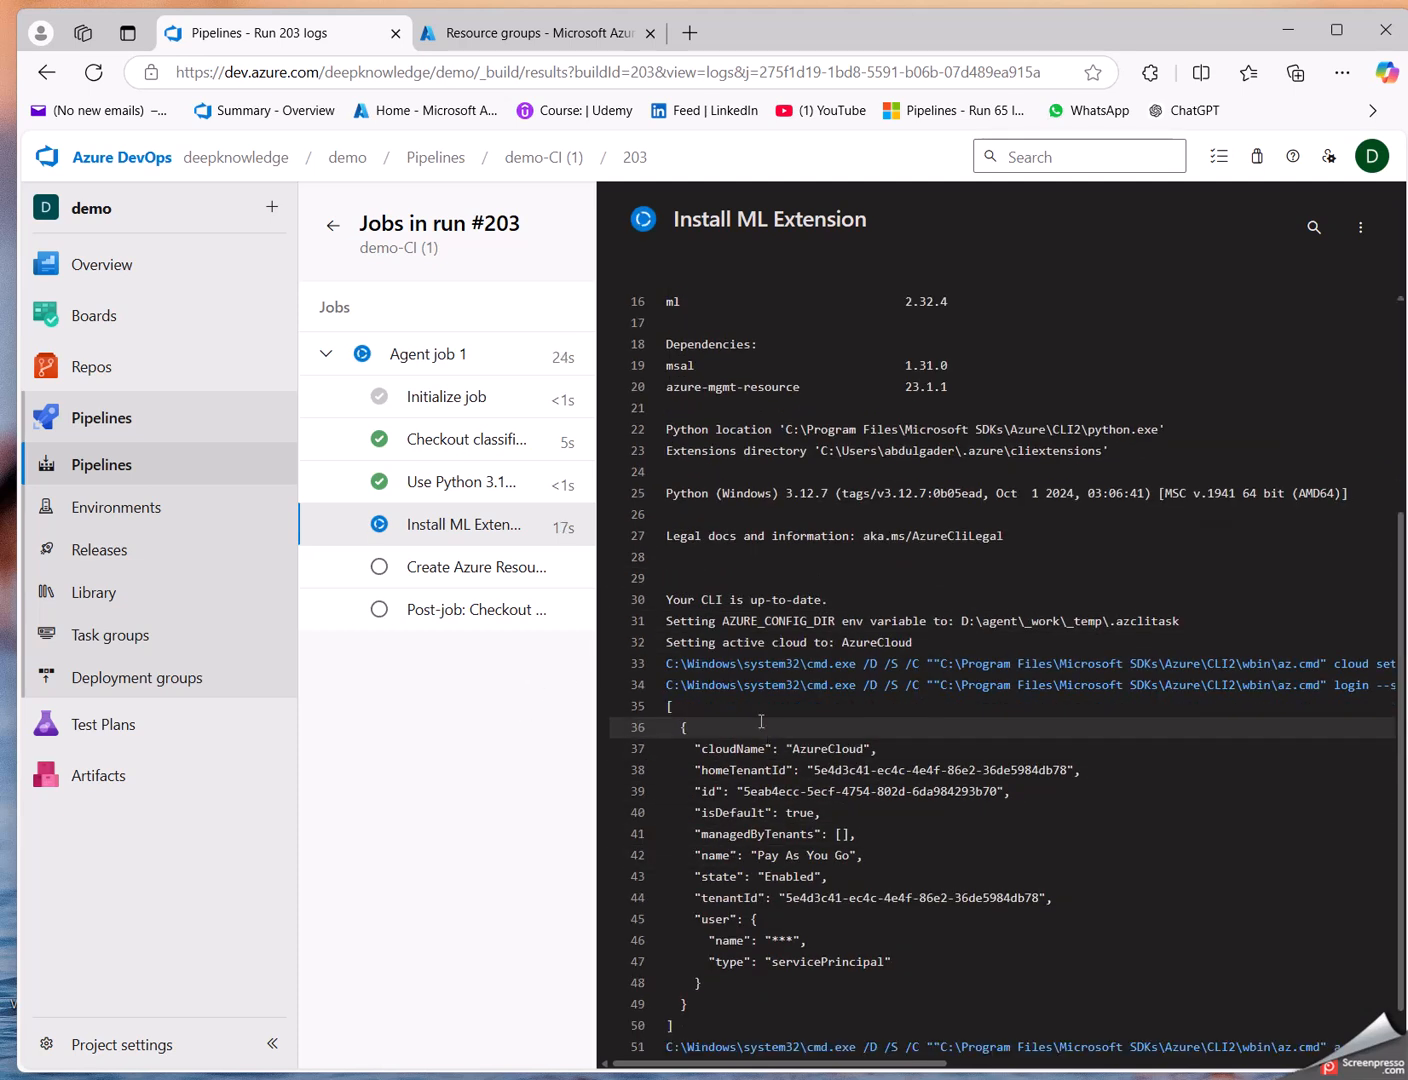
click(485, 724)
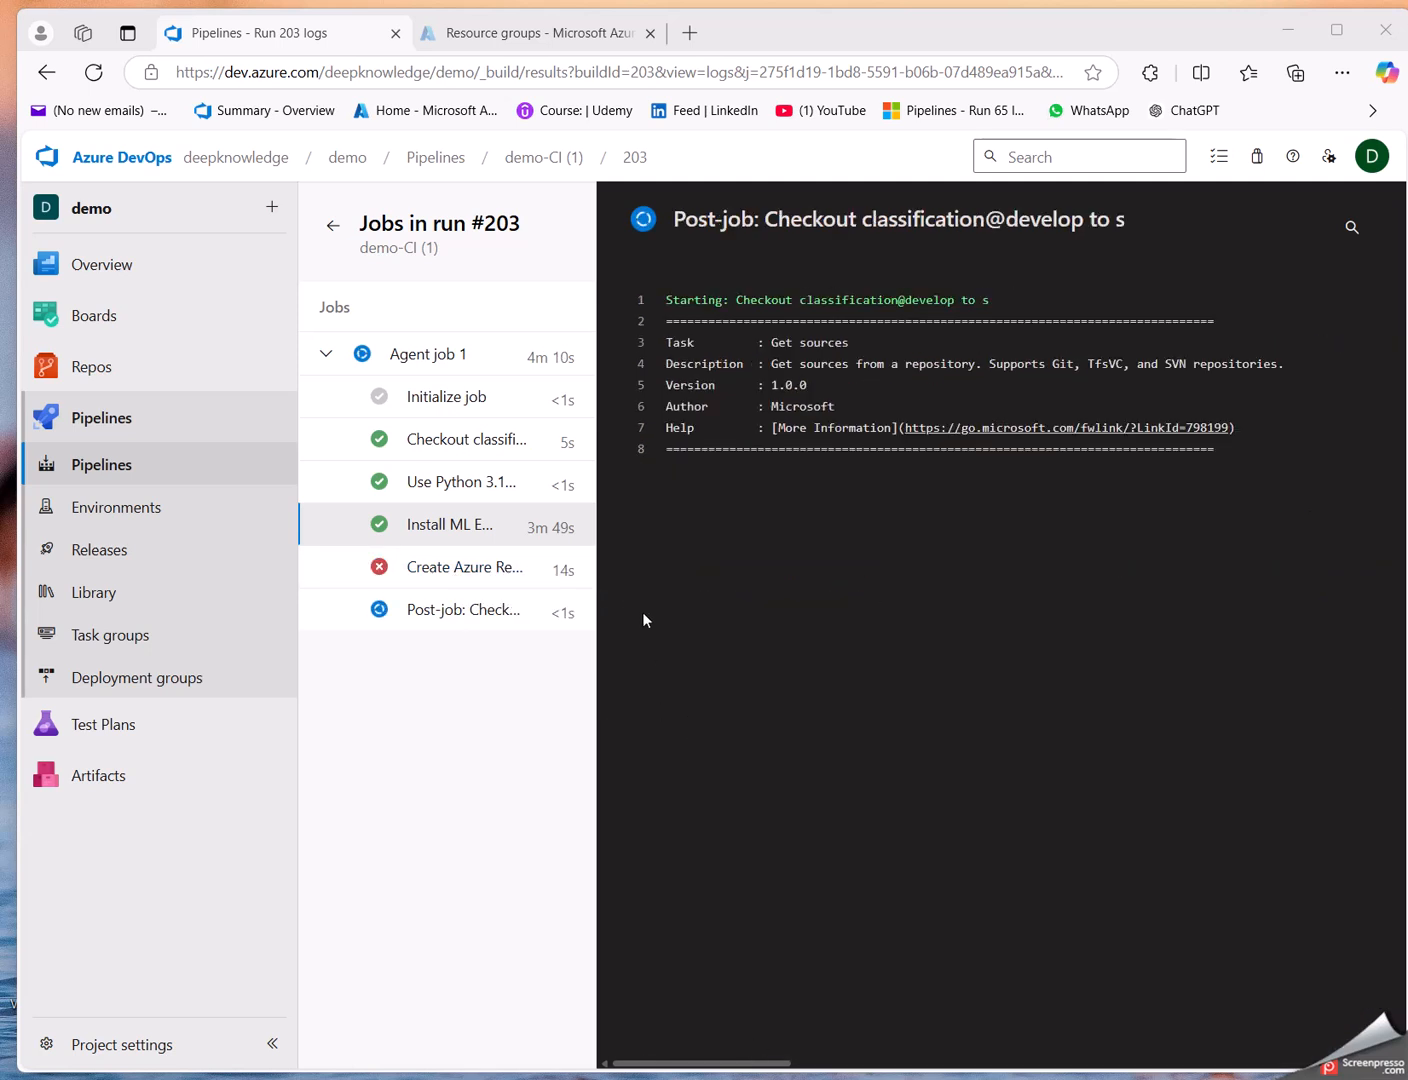
click(461, 572)
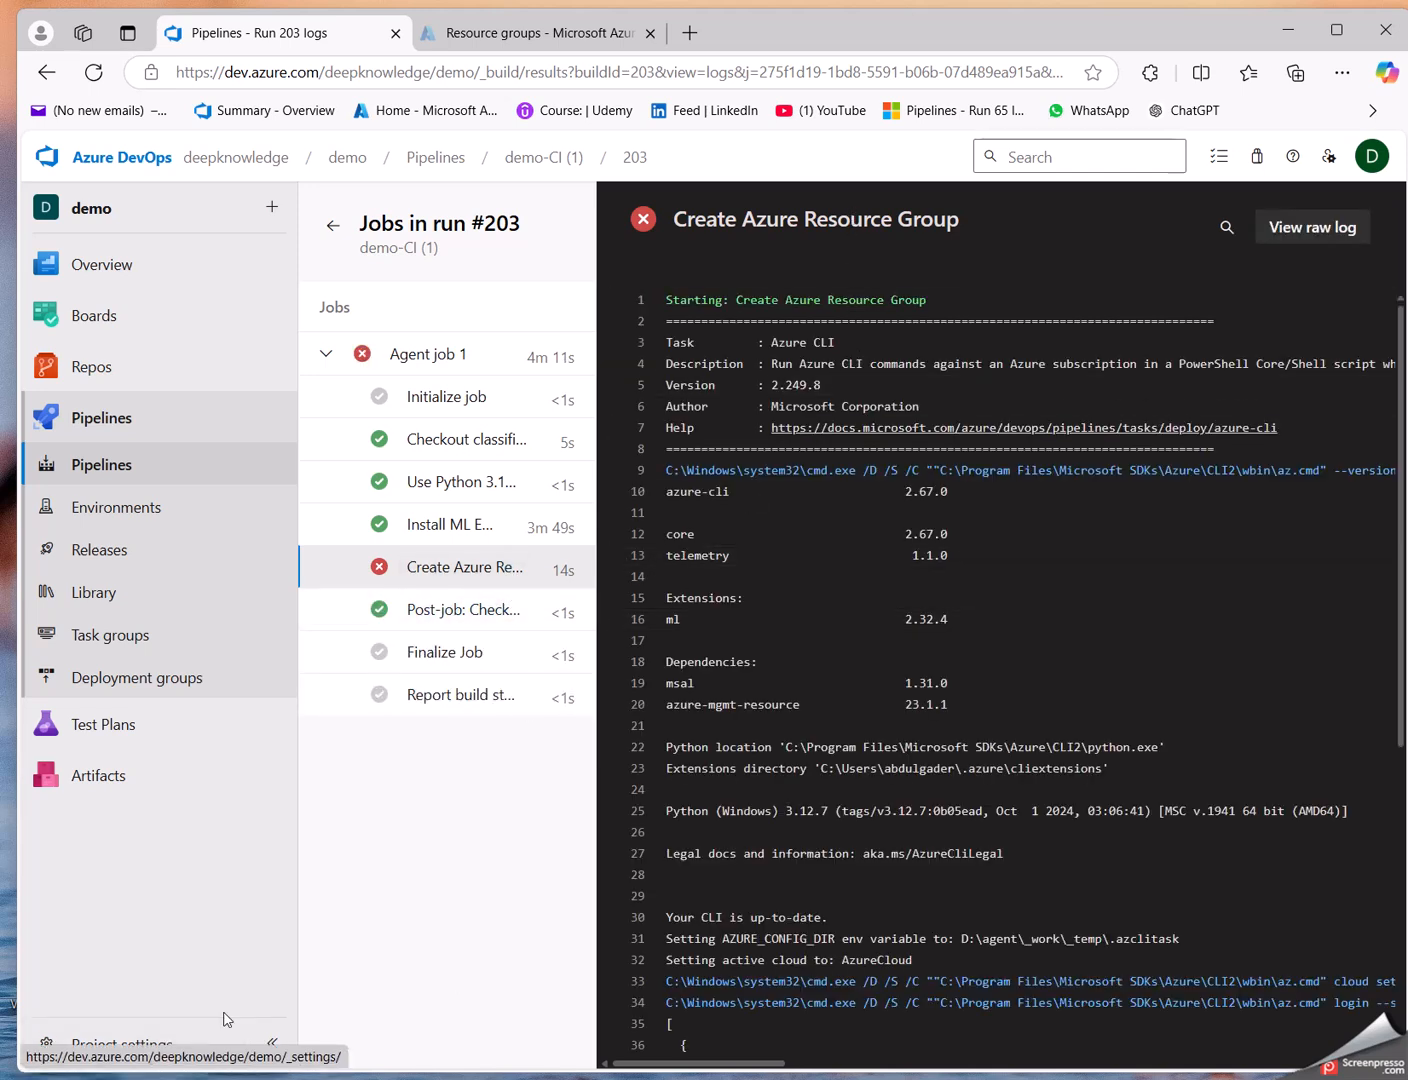
scroll(733, 883, down, 5)
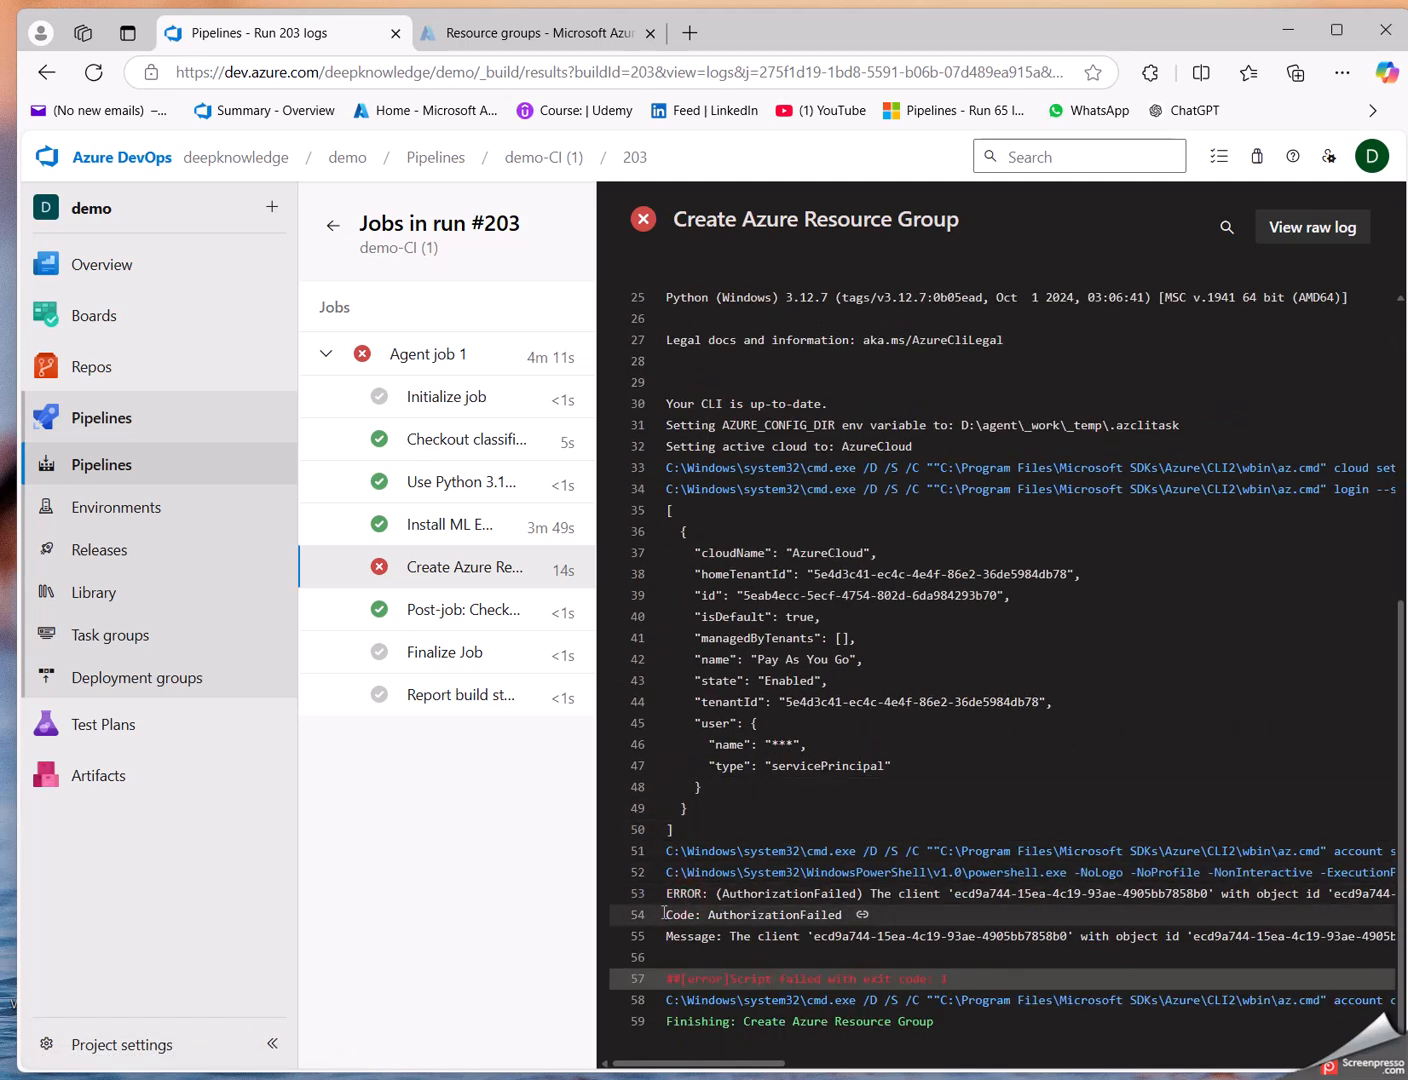
drag(673, 894, 1269, 895)
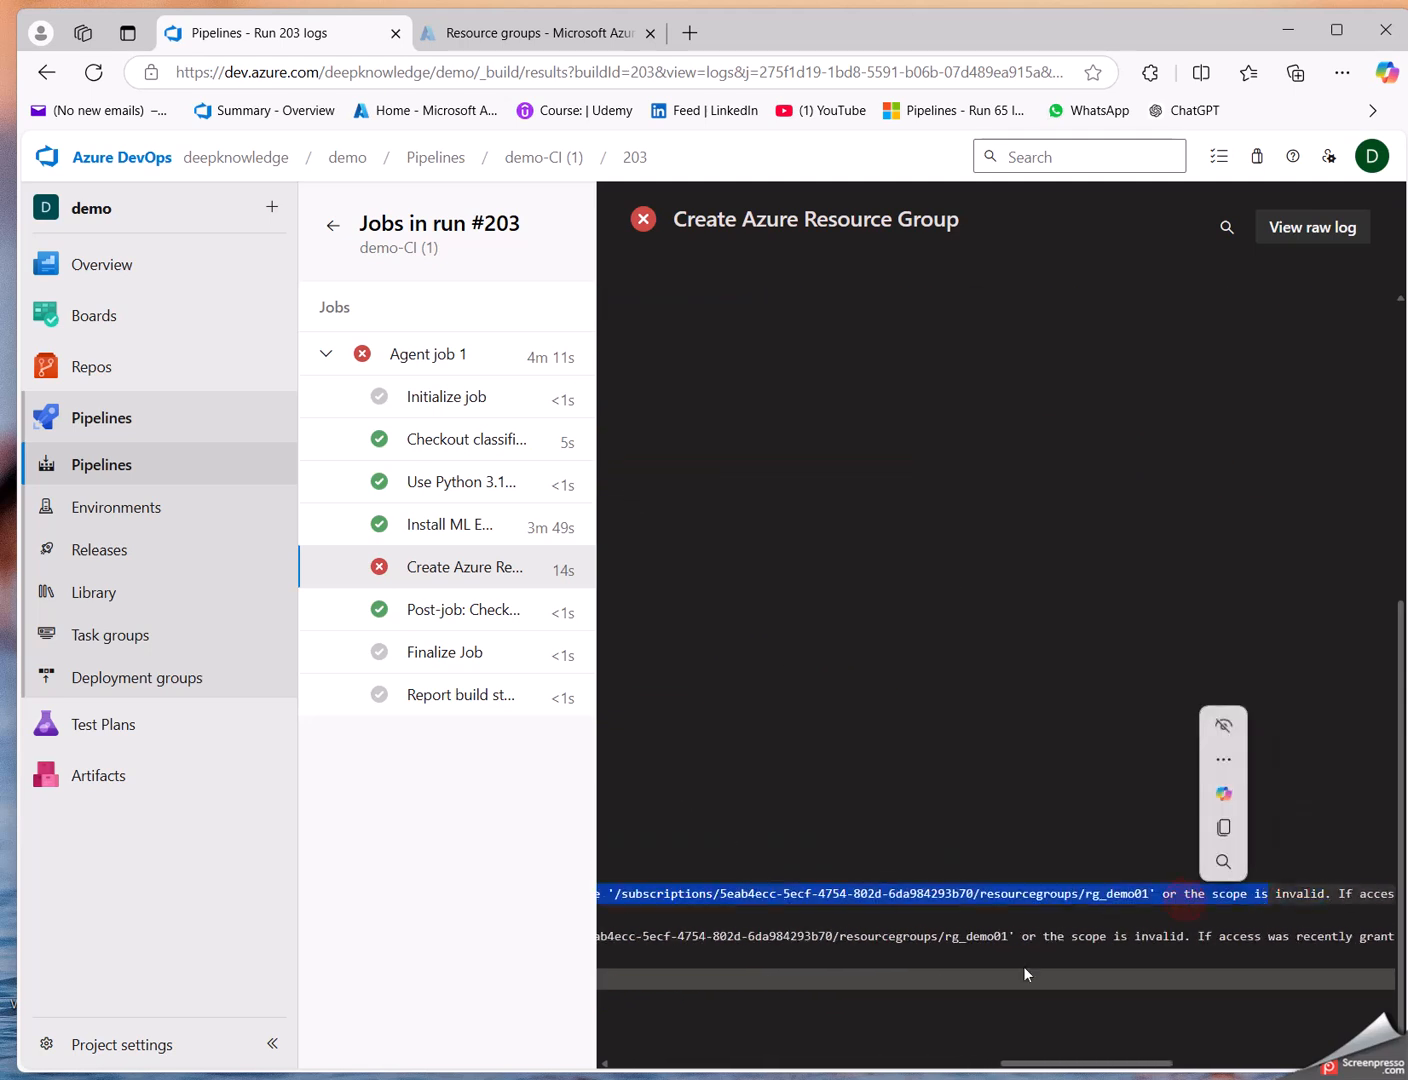
drag(1019, 1068, 634, 1066)
click(722, 850)
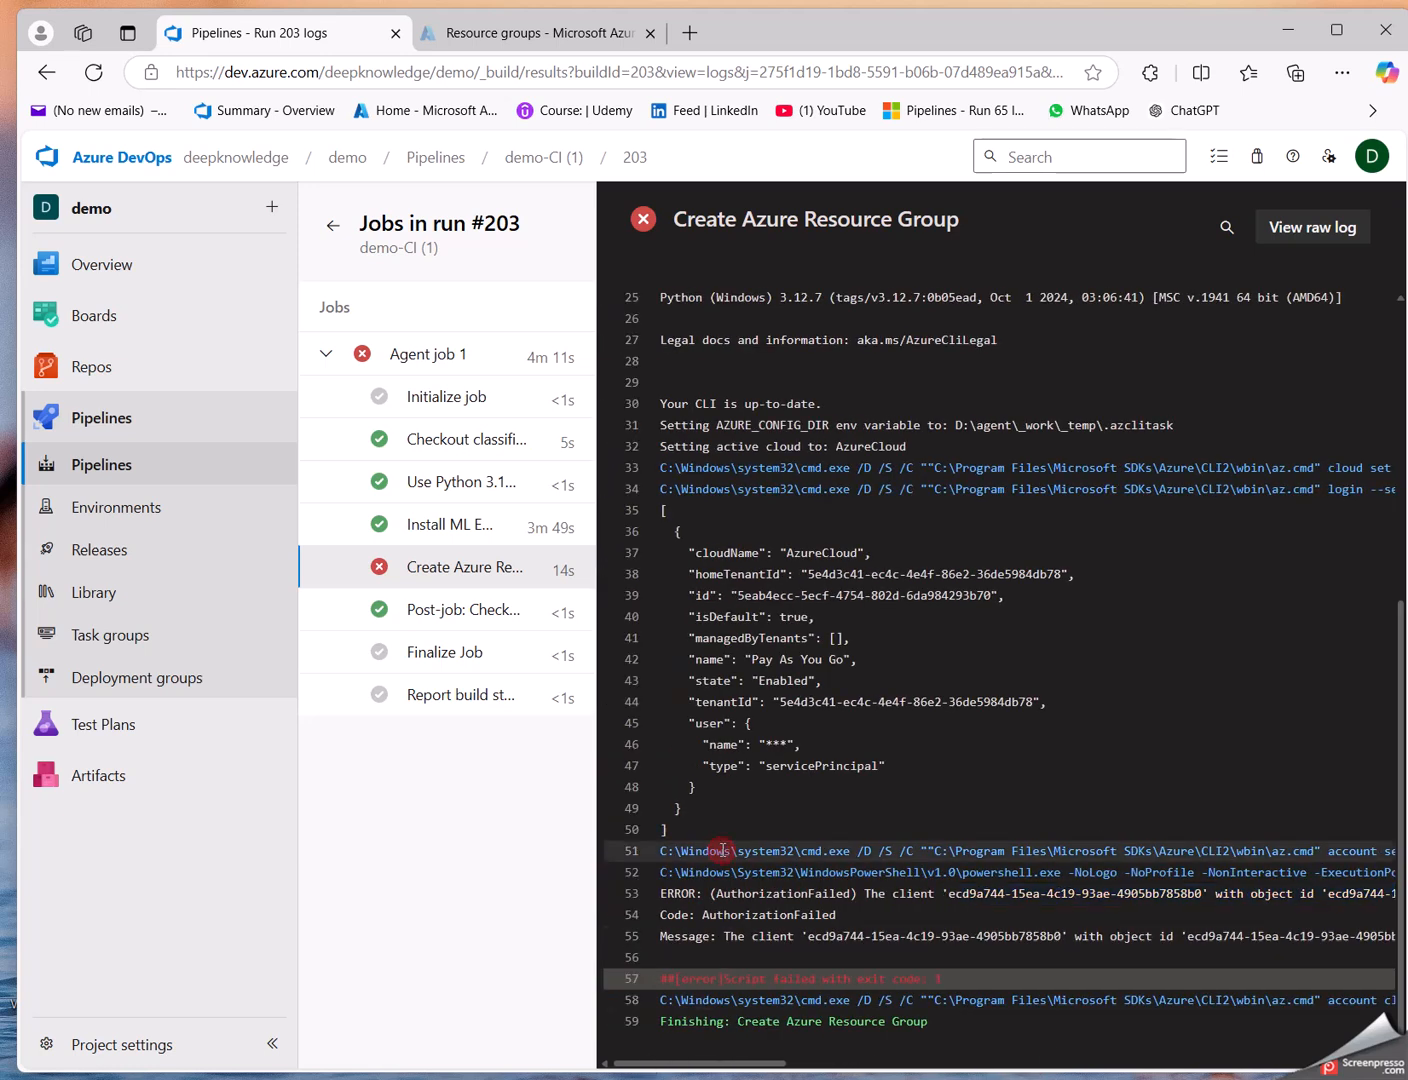
double_click(983, 893)
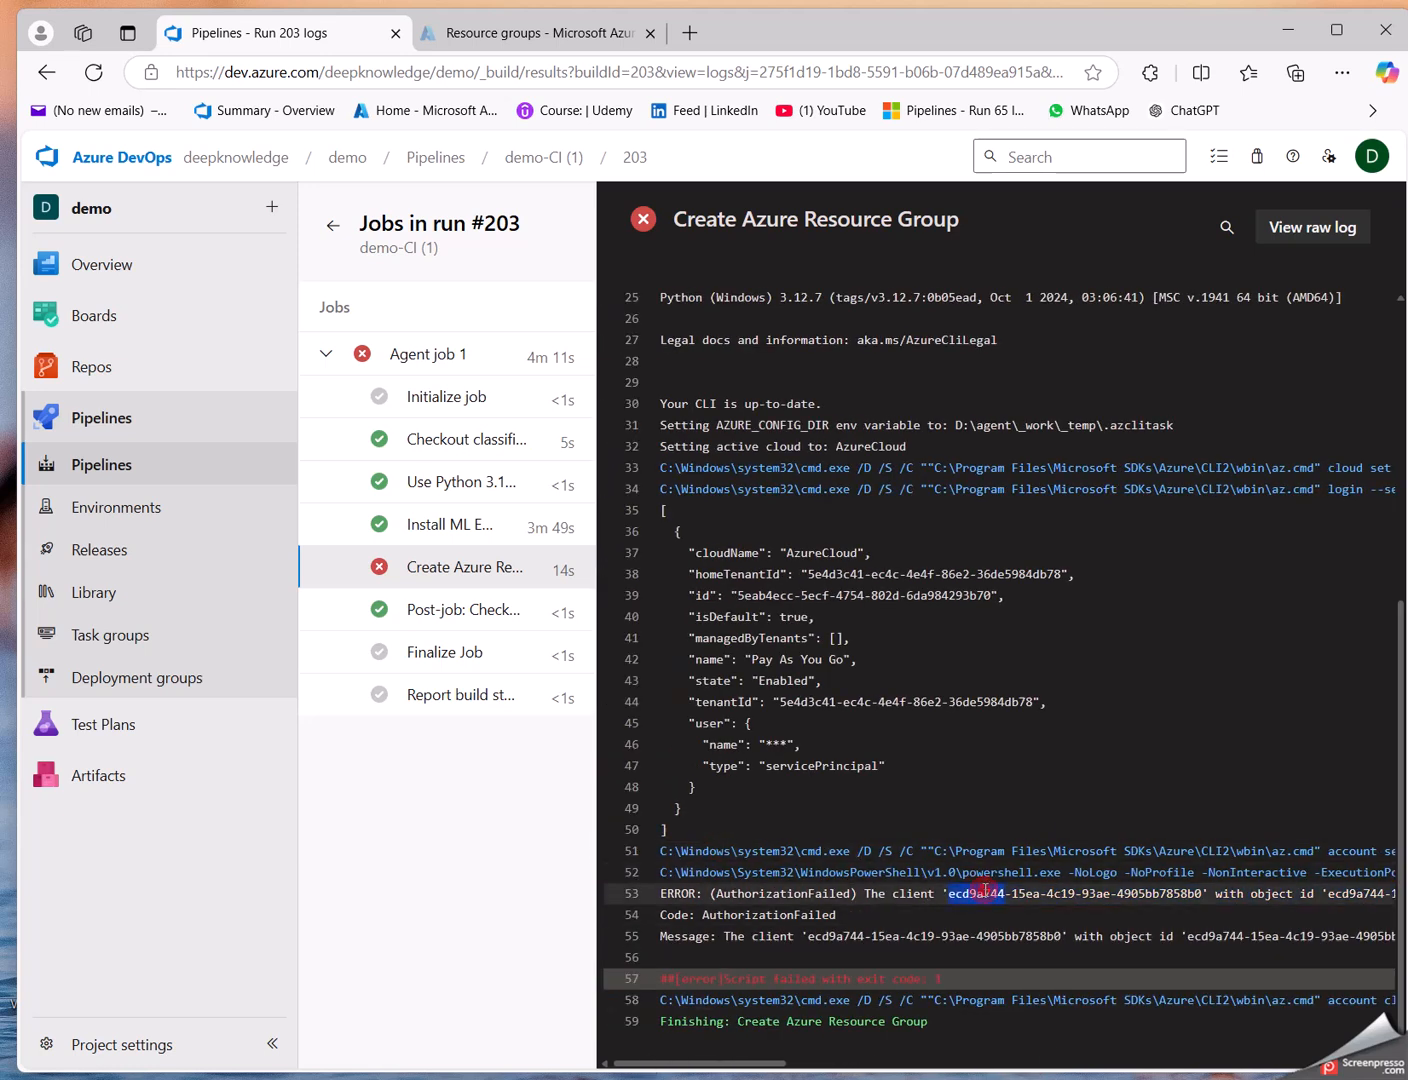
click(858, 665)
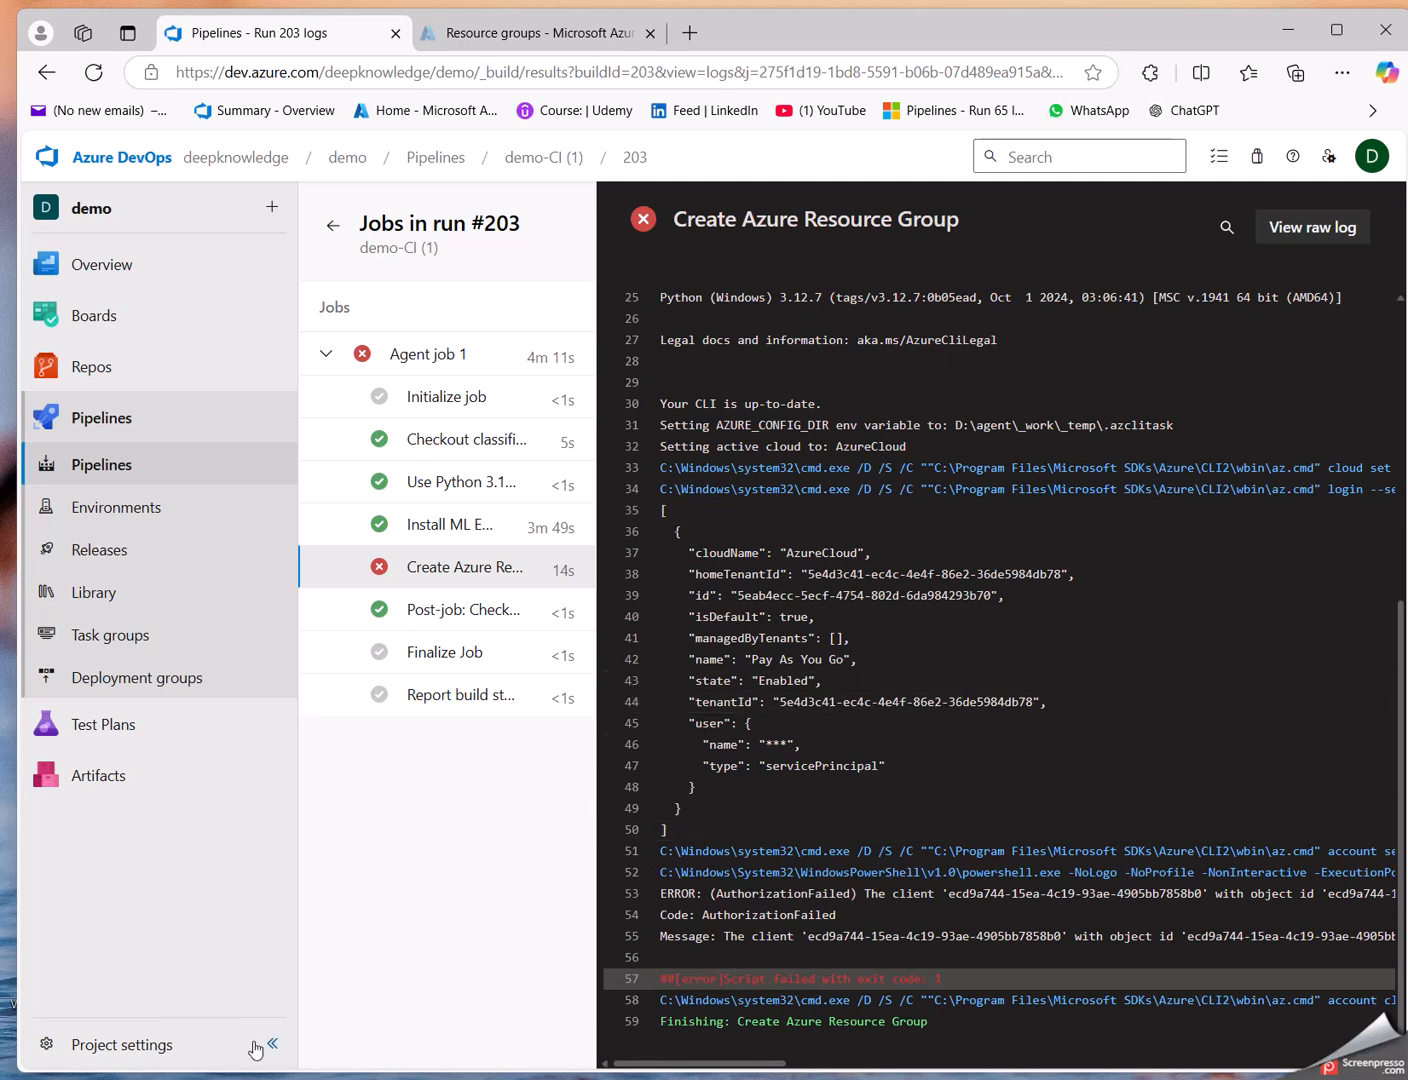
Step: Open the project settings in a new tab and go to the app registration of the azure_conn_pipeline service connection in the Azure portal
middle_click(125, 1045)
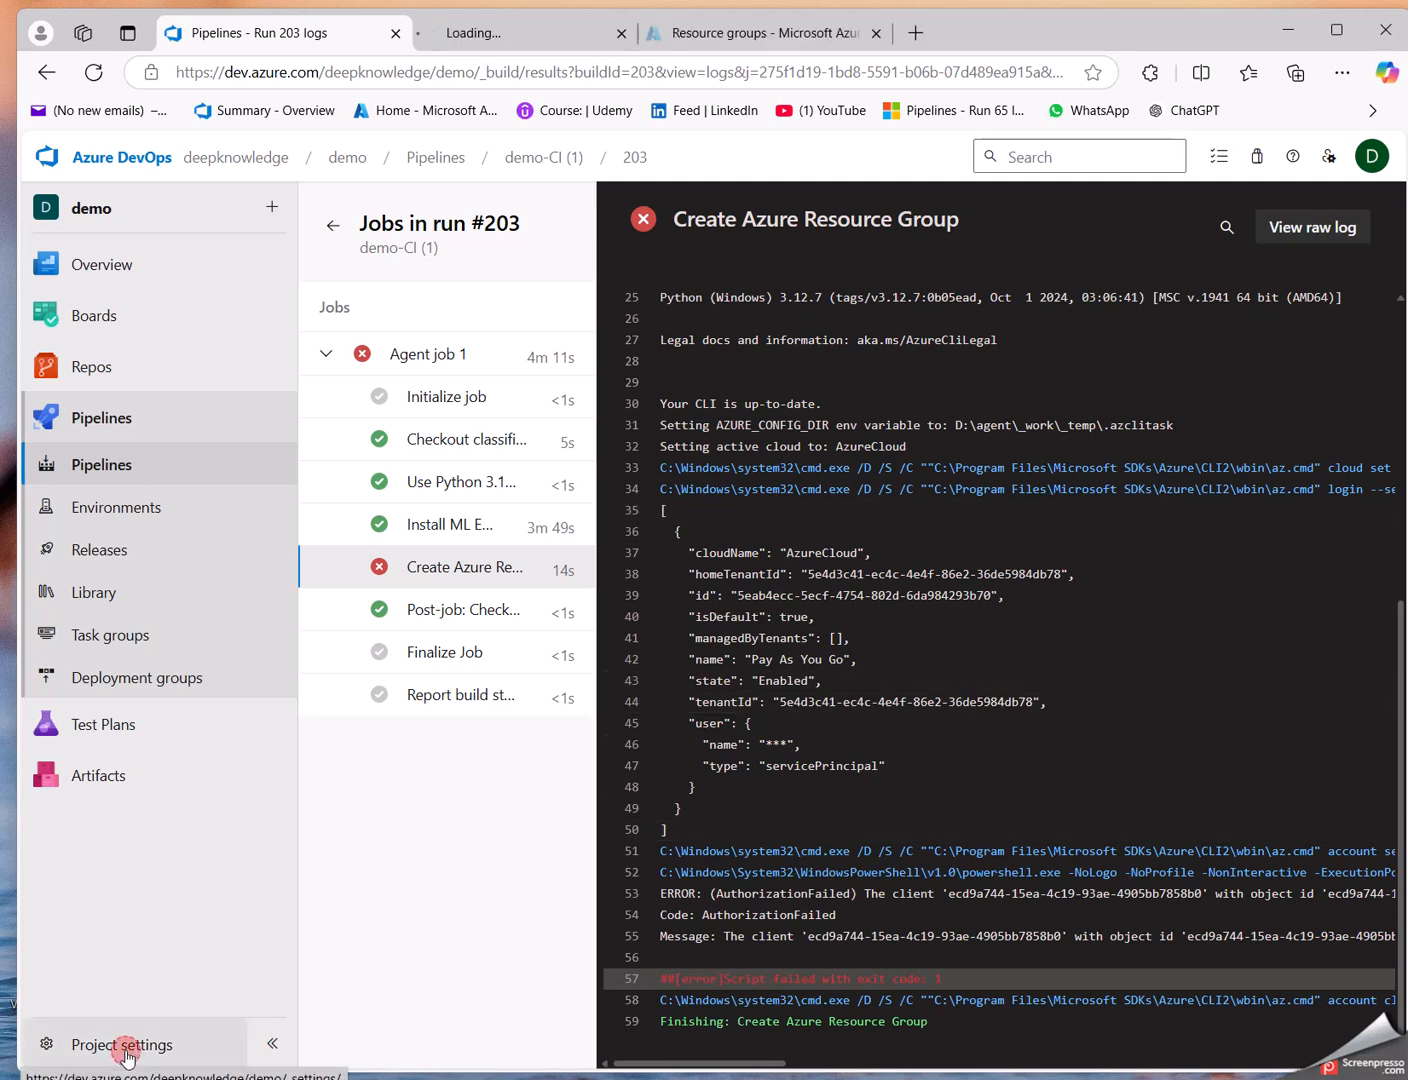
click(482, 38)
scroll(150, 880, down, 3)
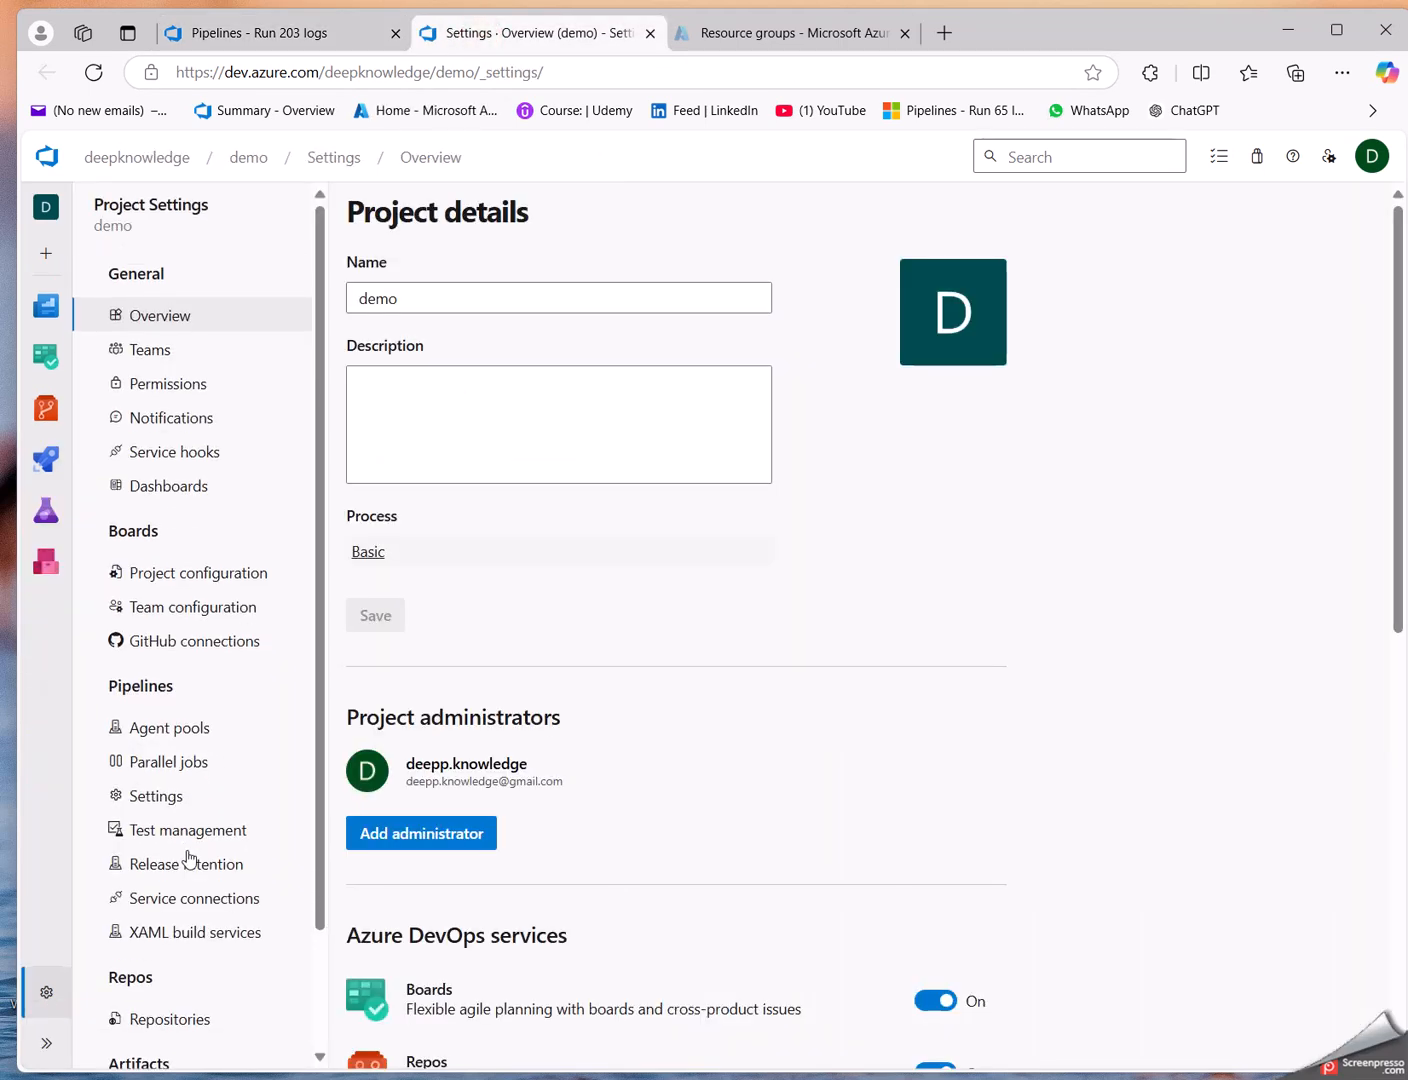
click(193, 775)
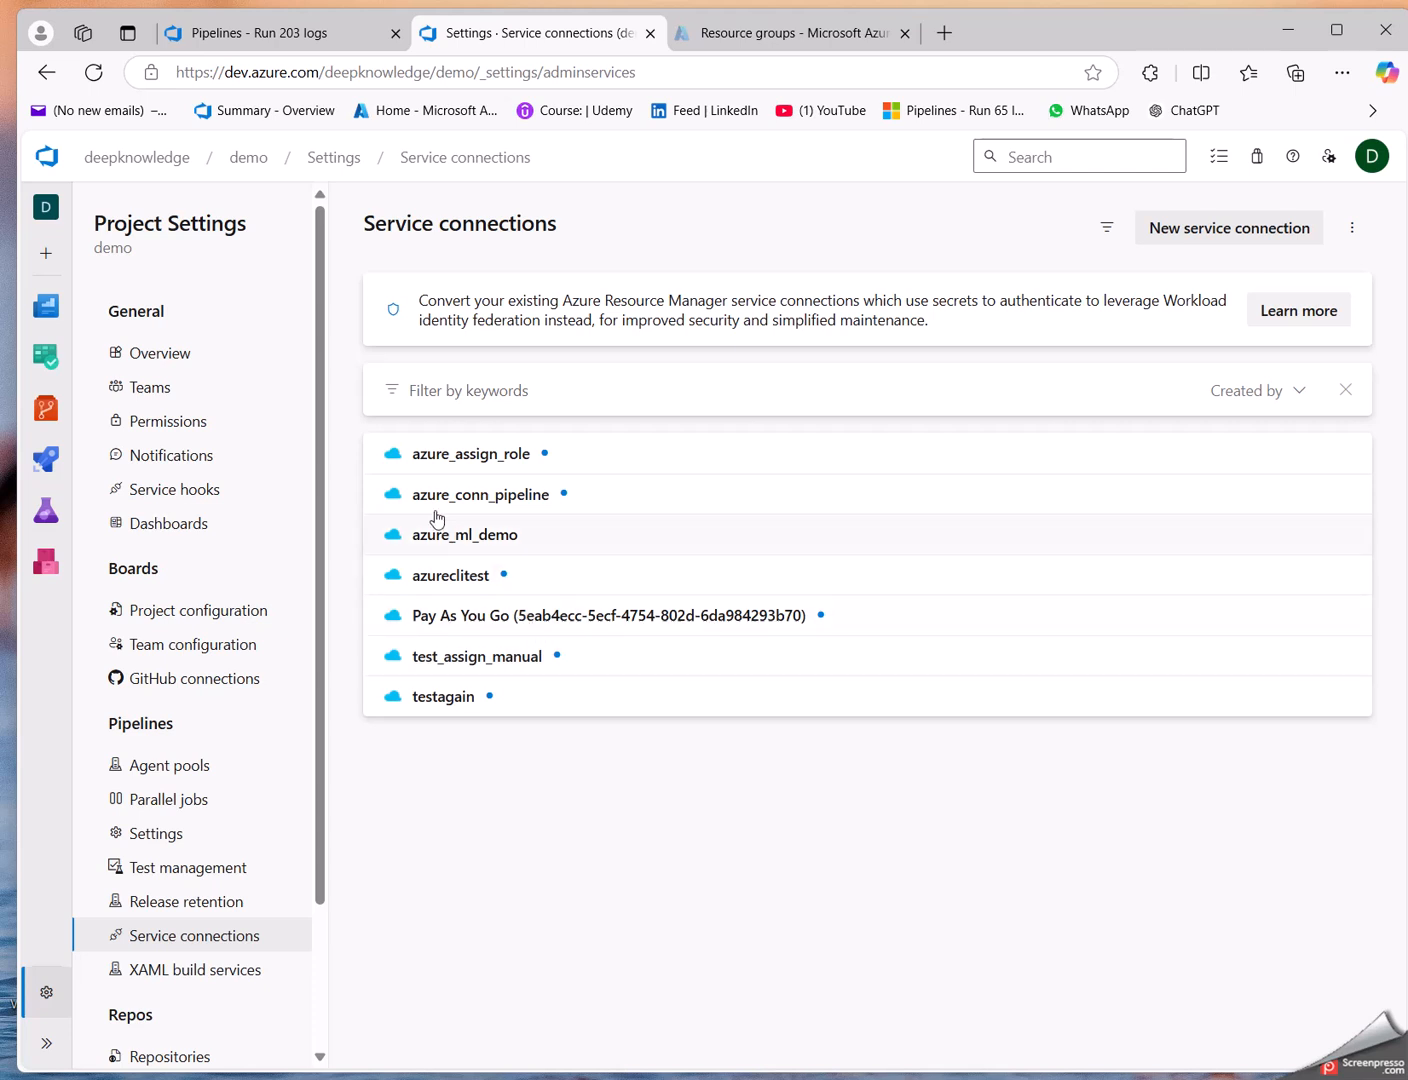
click(489, 497)
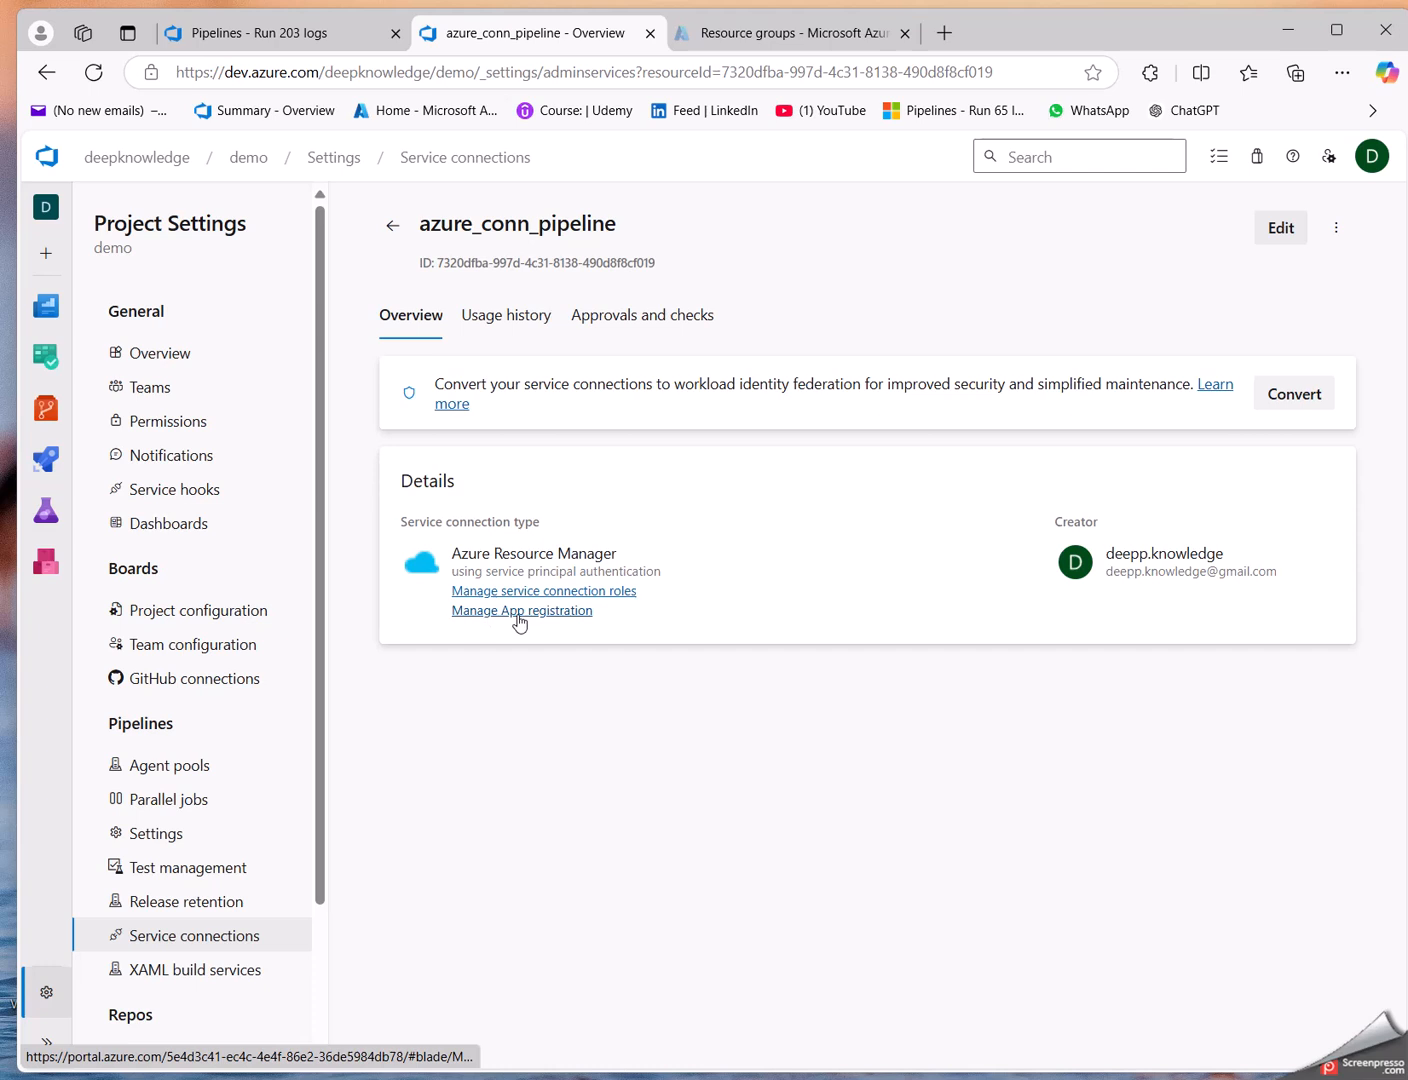
click(518, 618)
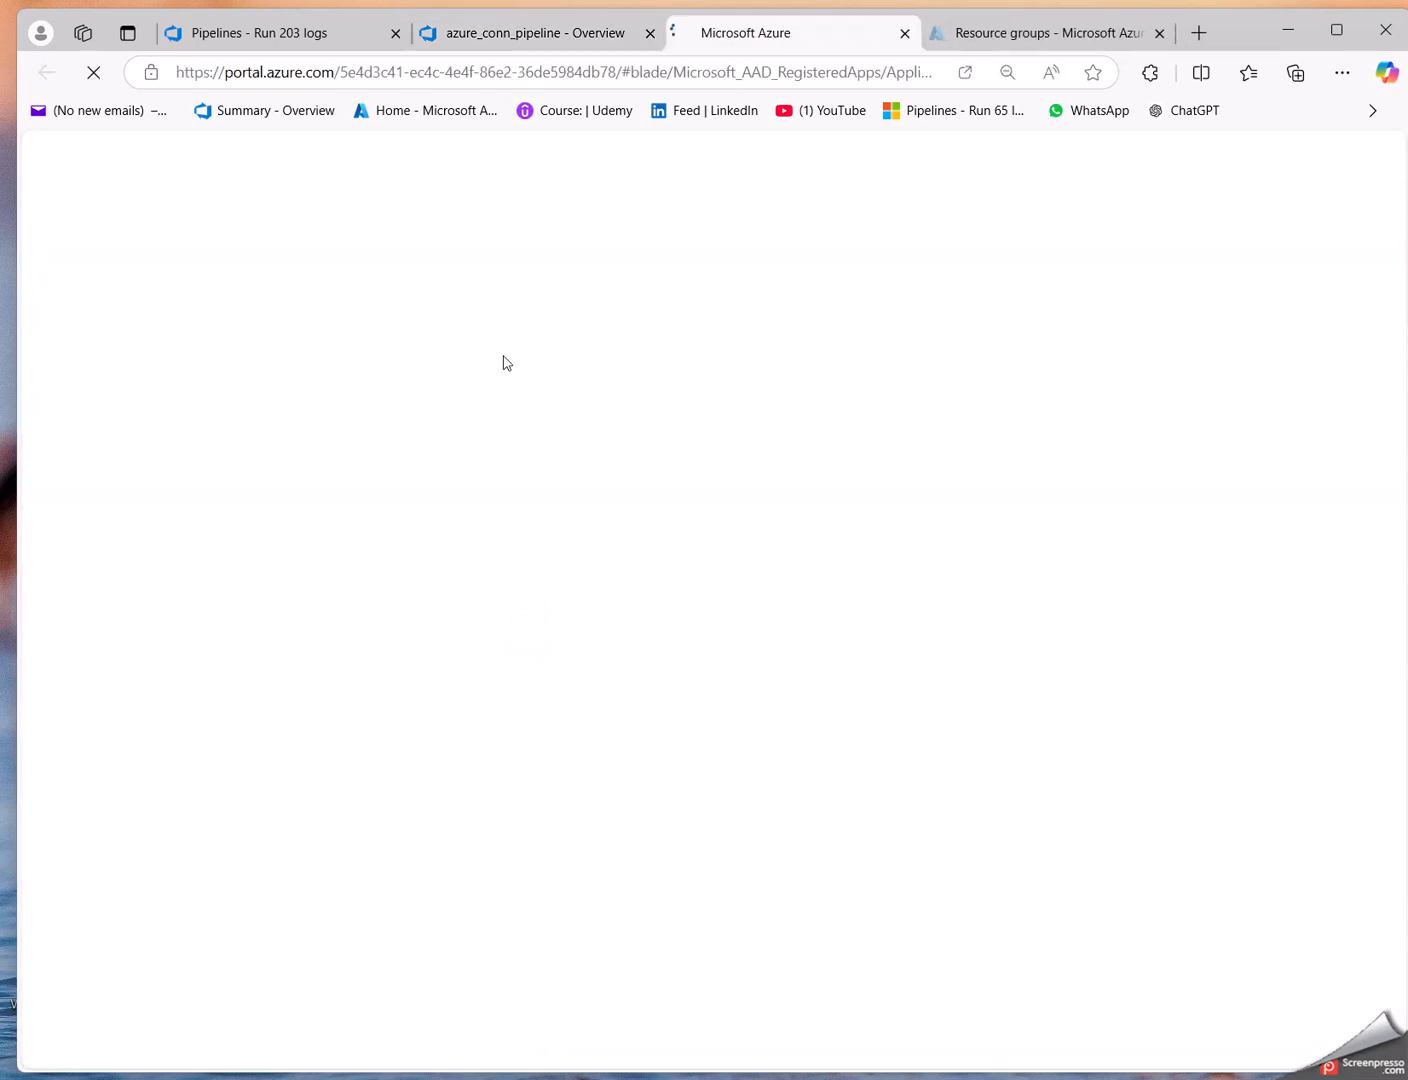